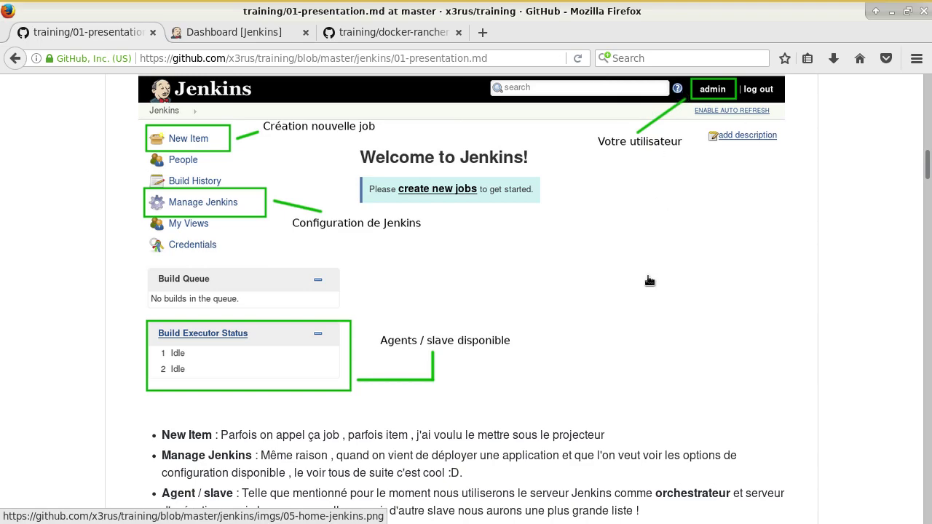
Step: From the Jenkins dashboard, start a new item named demo-tache
scroll(649, 273, down, 5)
scroll(643, 284, down, 7)
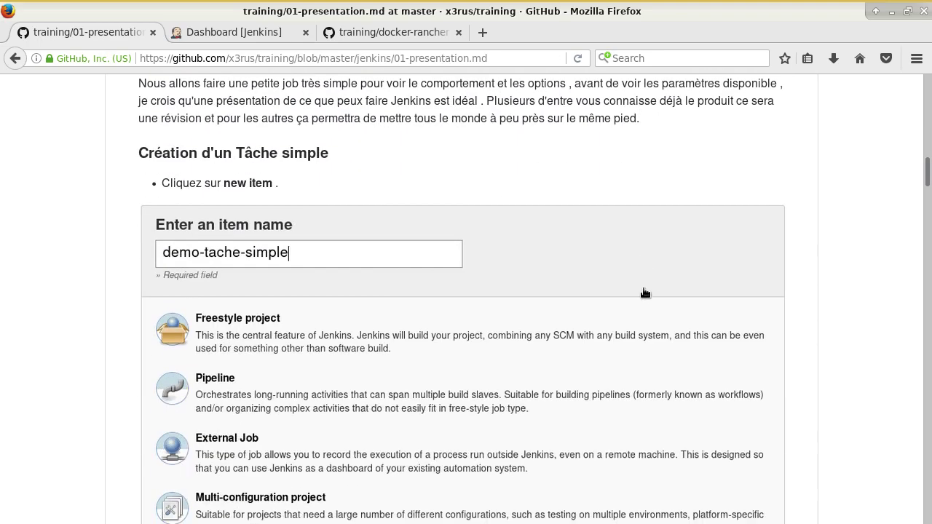
scroll(648, 293, down, 3)
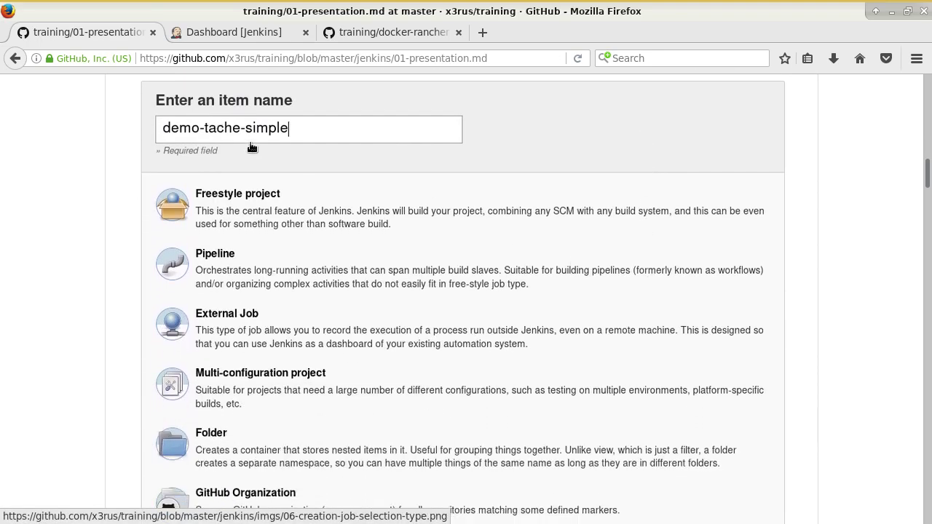
click(254, 34)
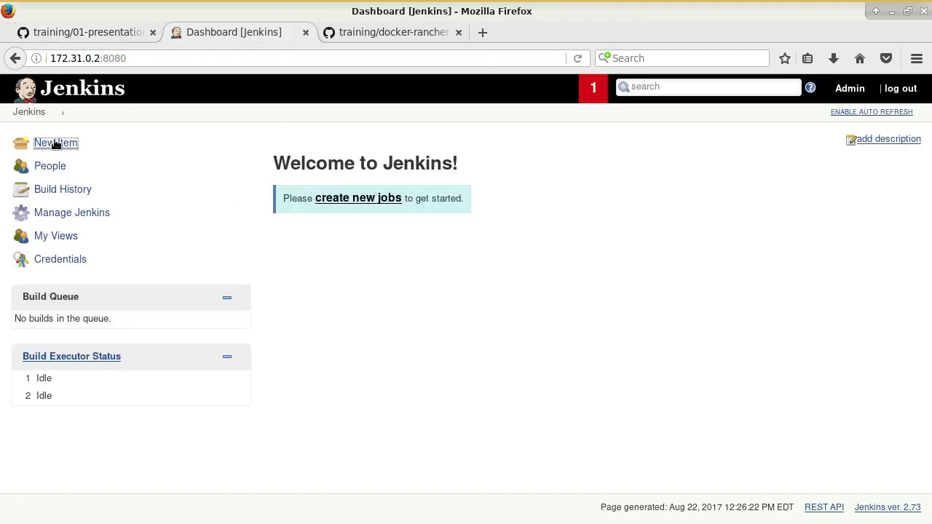
click(40, 141)
text(d)
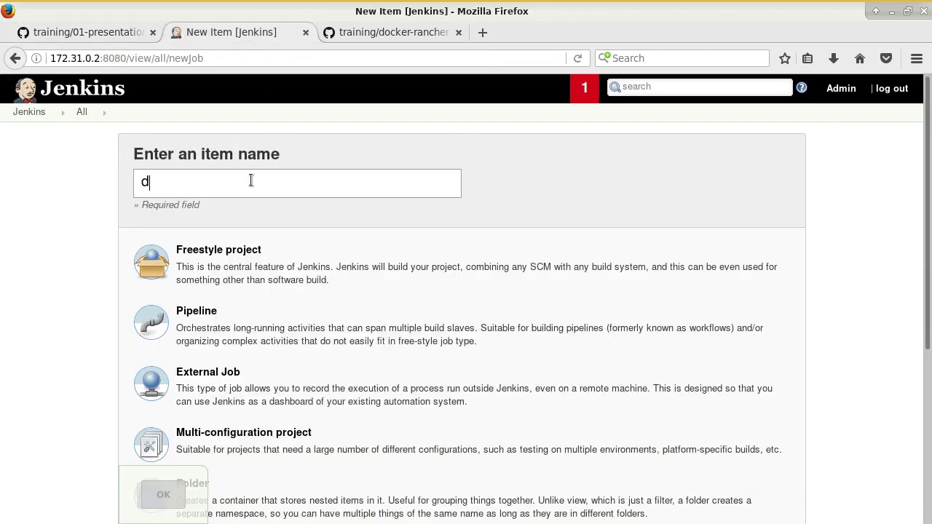
text(emo-tache)
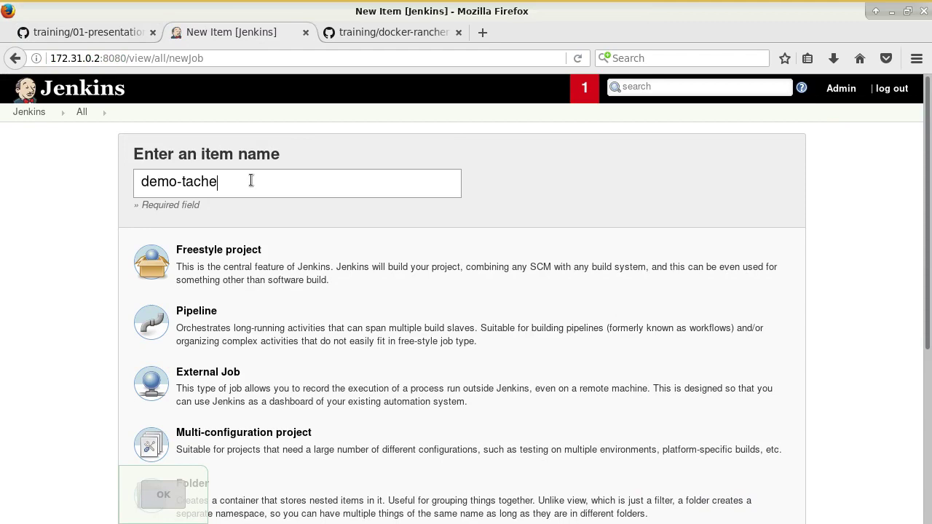
Step: Choose Freestyle project as the job type and confirm creating demo-tache
scroll(552, 349, down, 3)
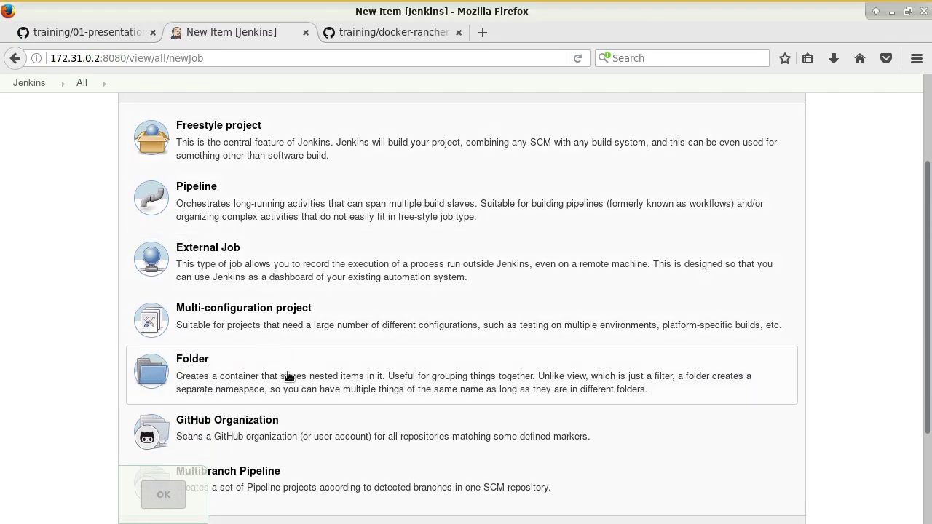
scroll(270, 351, down, 2)
scroll(260, 413, up, 3)
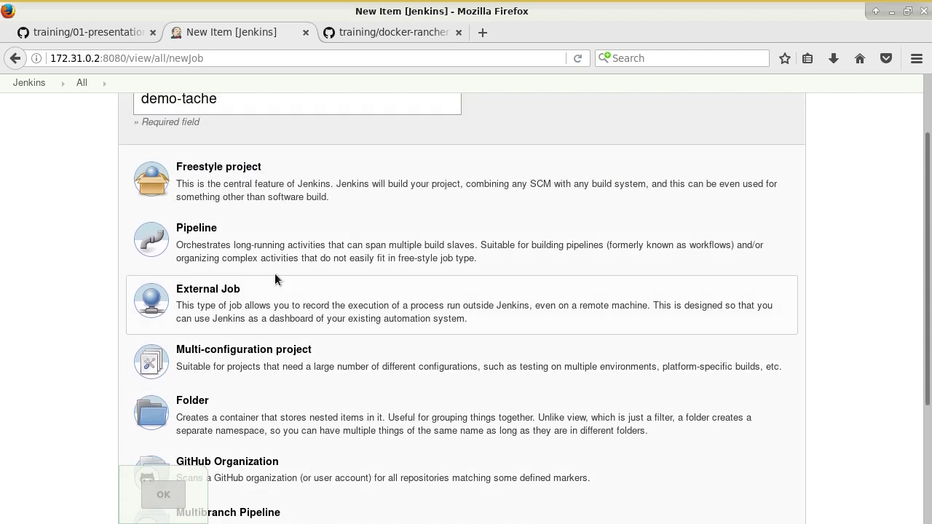
scroll(289, 244, down, 1)
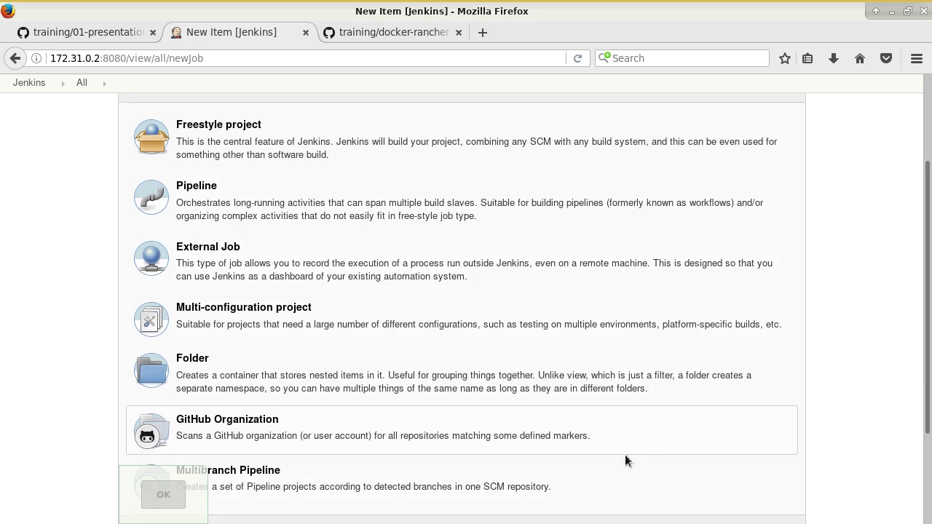
scroll(631, 457, down, 1)
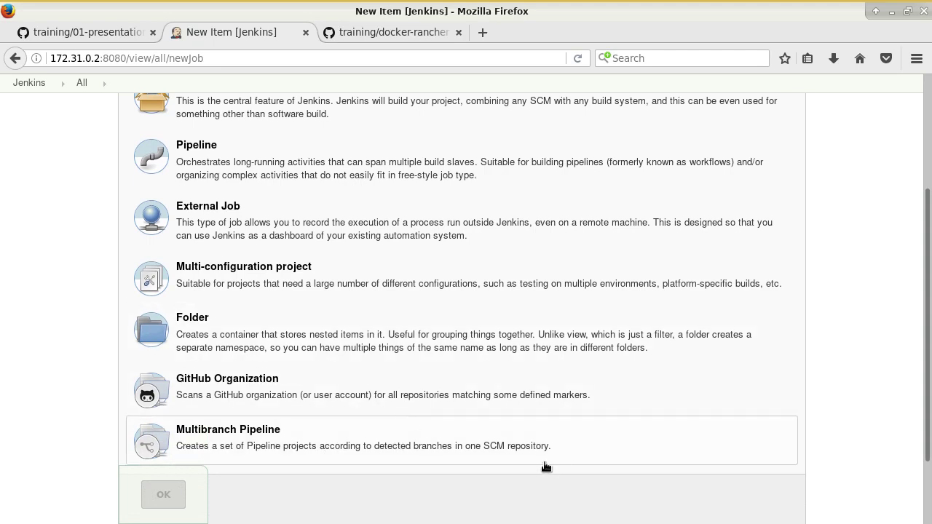
scroll(546, 466, up, 3)
click(284, 232)
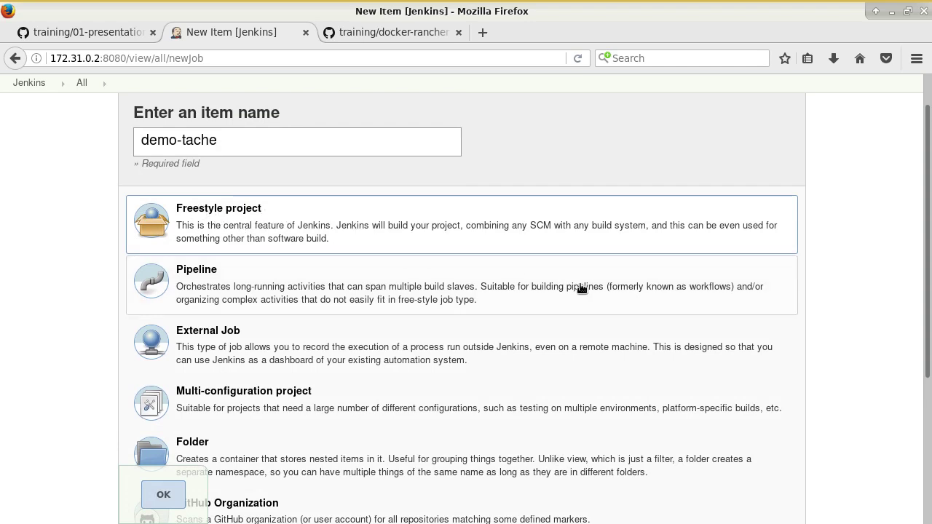
click(179, 496)
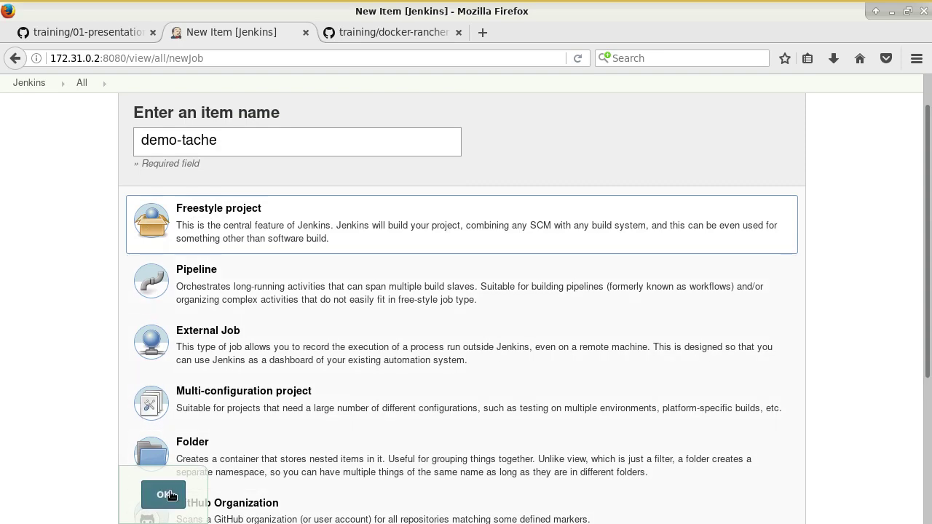
Step: Glance at the tutorial, then look over demo-tache's General section and Description field
click(78, 34)
scroll(293, 259, down, 10)
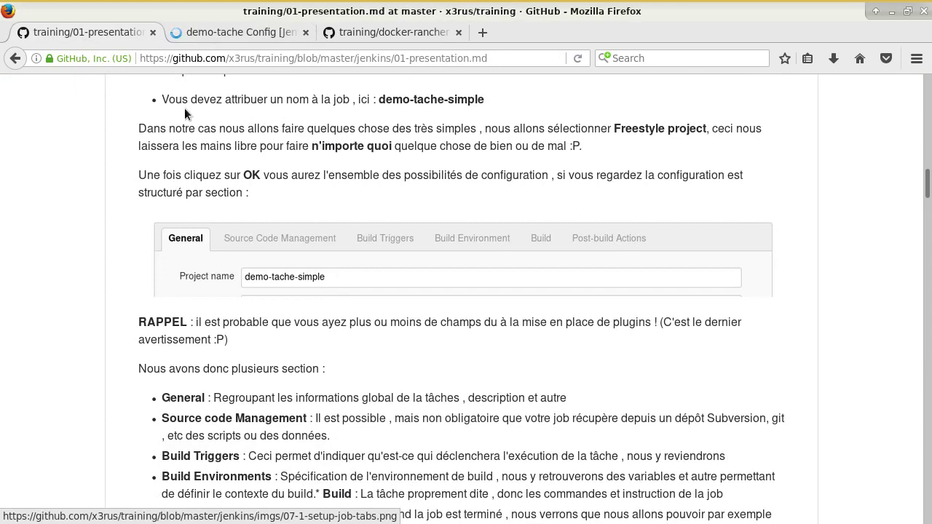
click(239, 35)
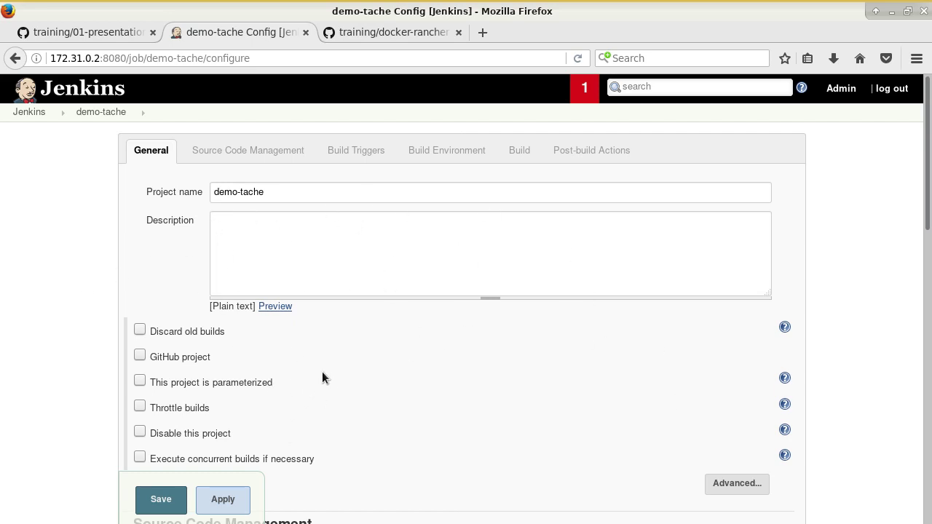
scroll(177, 354, down, 4)
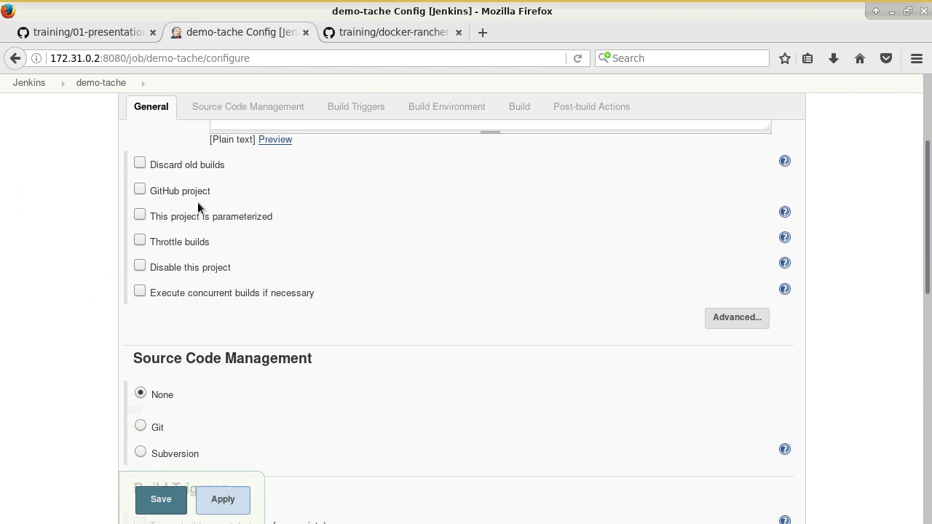
scroll(467, 306, up, 2)
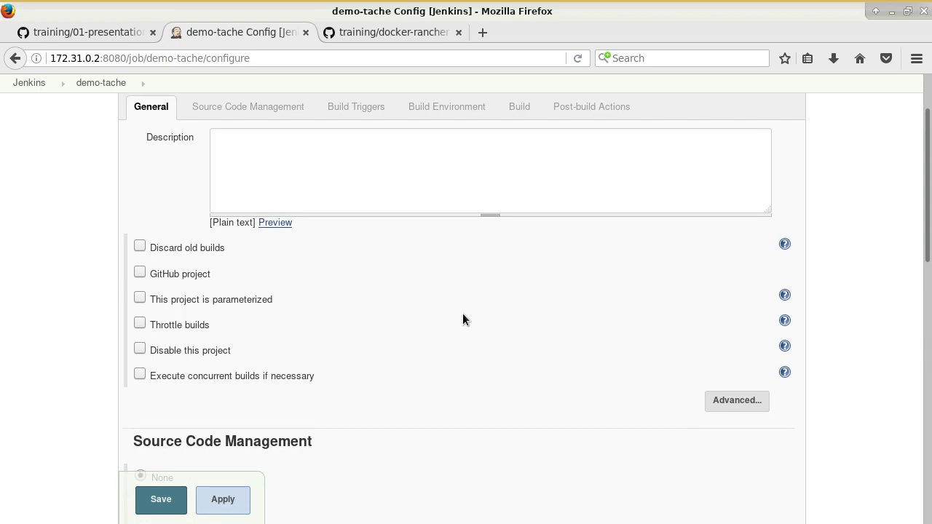
scroll(440, 320, up, 2)
click(260, 235)
click(98, 32)
Step: Highlight the tutorial's General, Source Code Management, Build Triggers and Post-build Action explanations
scroll(253, 301, down, 2)
scroll(253, 300, down, 3)
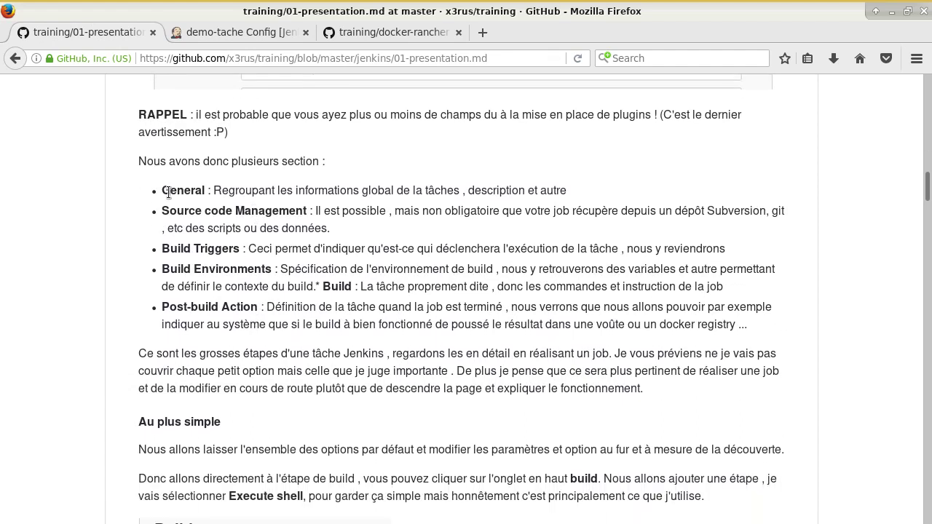
drag(287, 190, 498, 189)
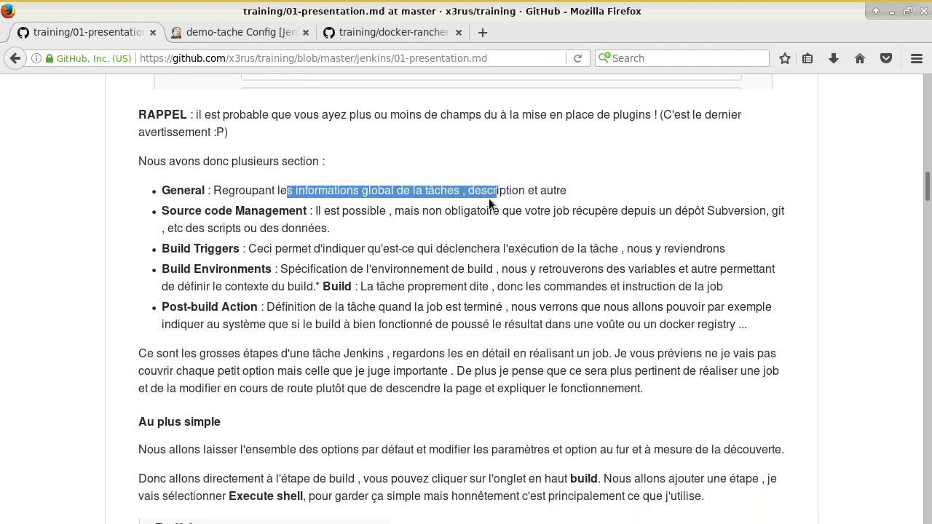
drag(318, 212, 498, 224)
click(498, 224)
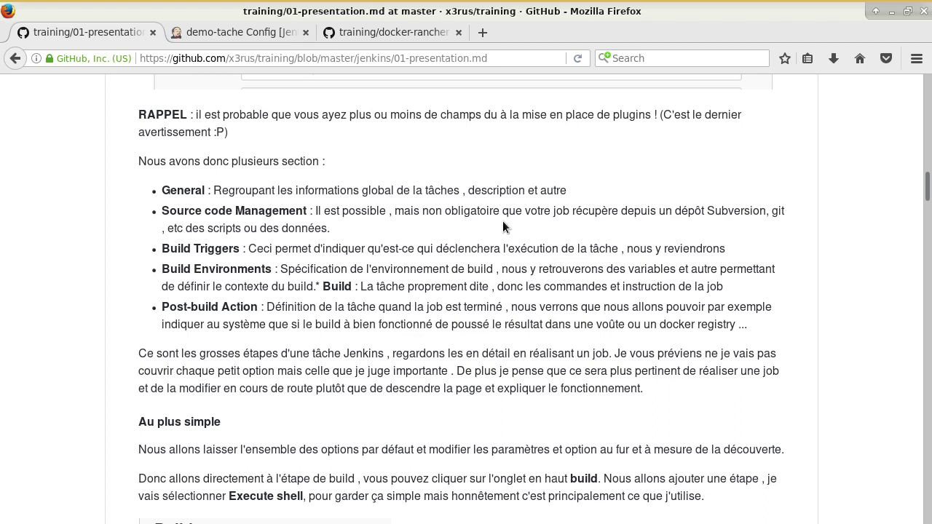
drag(256, 249, 526, 247)
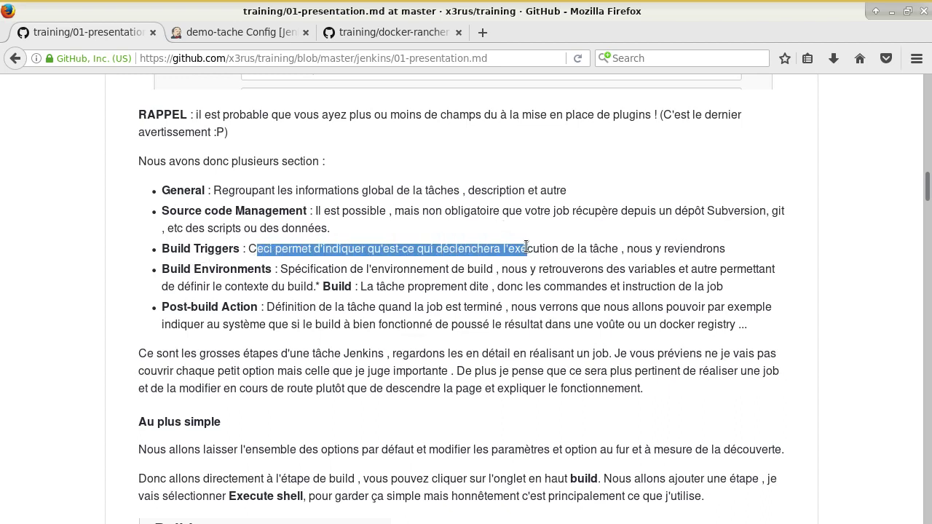
click(526, 247)
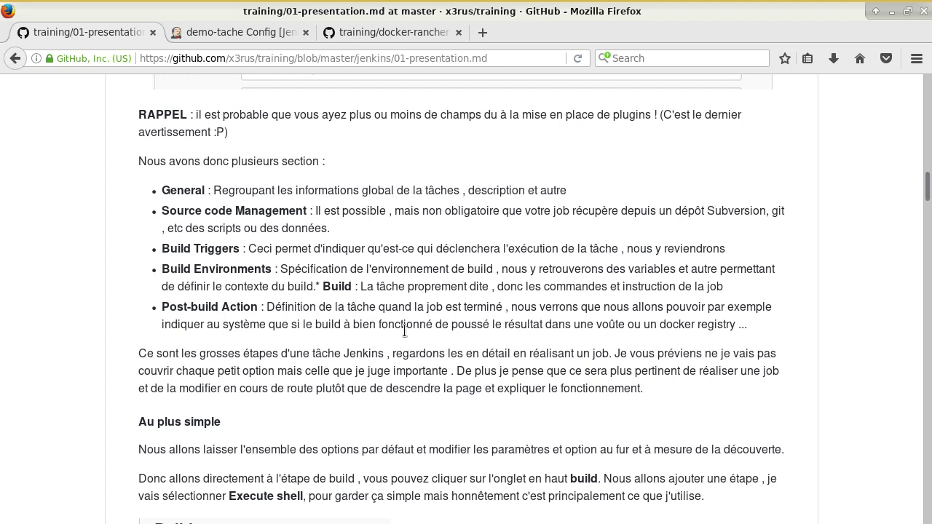
drag(170, 311, 254, 312)
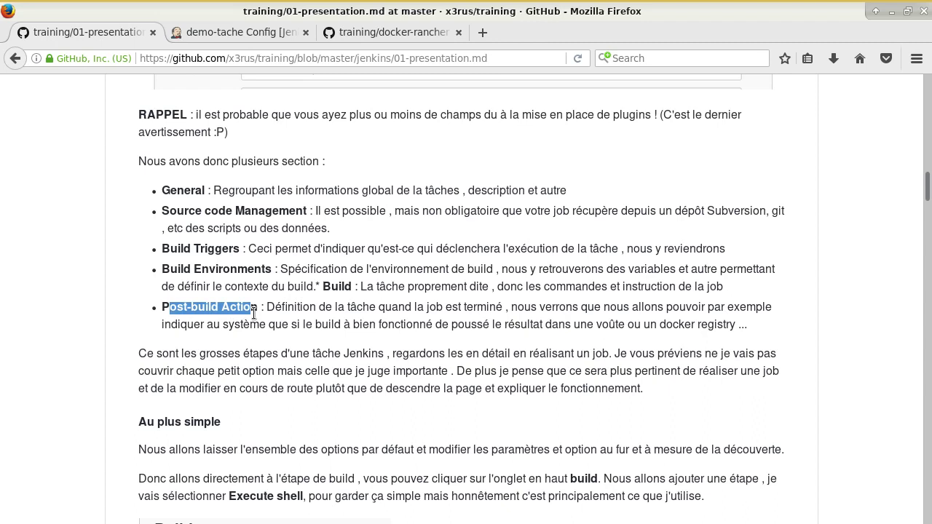
Step: Find 'Execute shell' in the 'Au plus simple' section, then return to demo-tache's configuration
scroll(254, 313, down, 4)
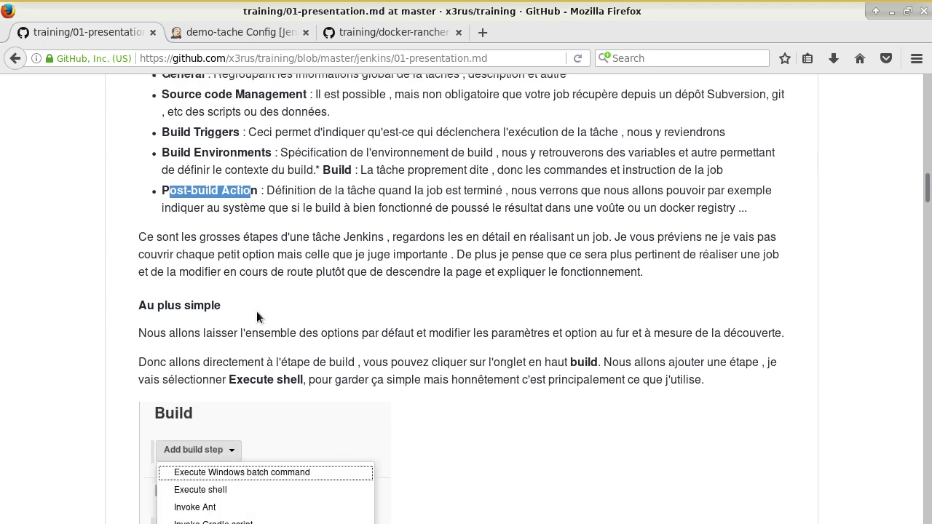
scroll(452, 324, down, 5)
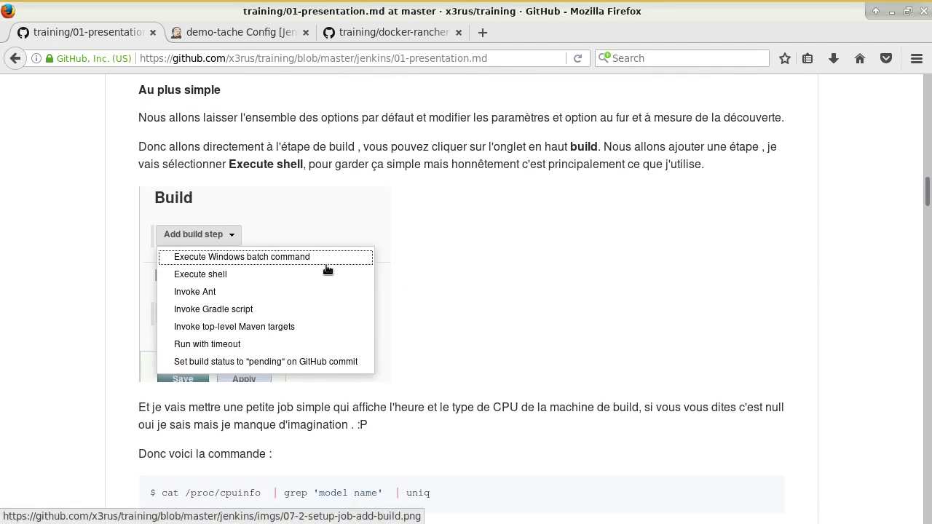
drag(234, 164, 298, 164)
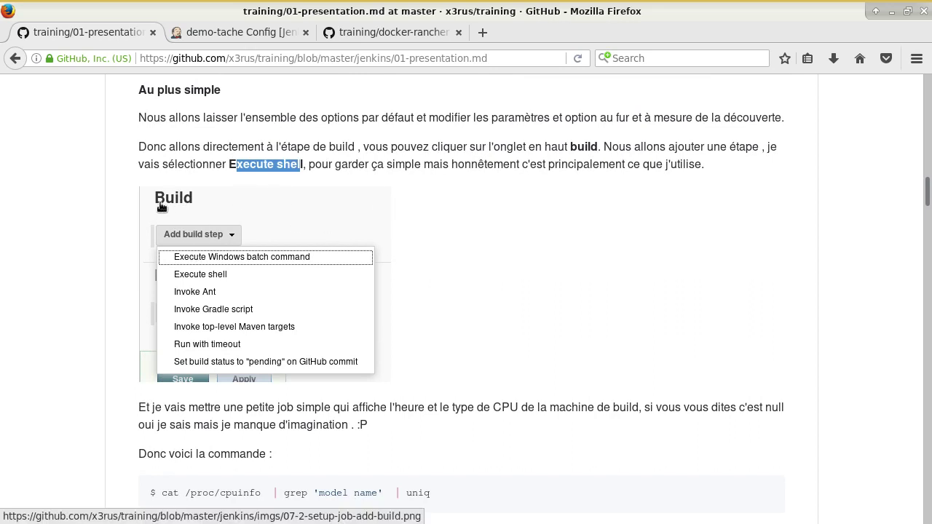
click(260, 33)
Step: Add an empty Execute shell build step in demo-tache's Build section
scroll(421, 383, down, 5)
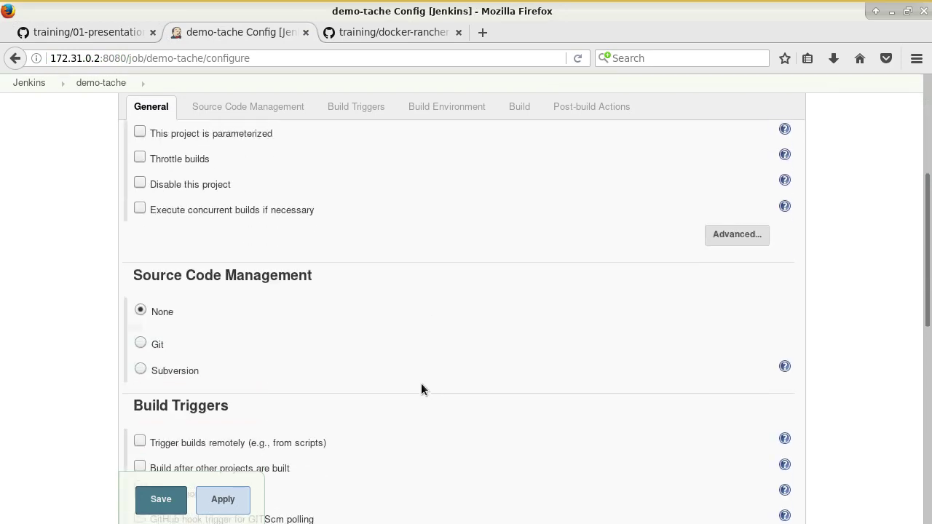
scroll(419, 371, up, 5)
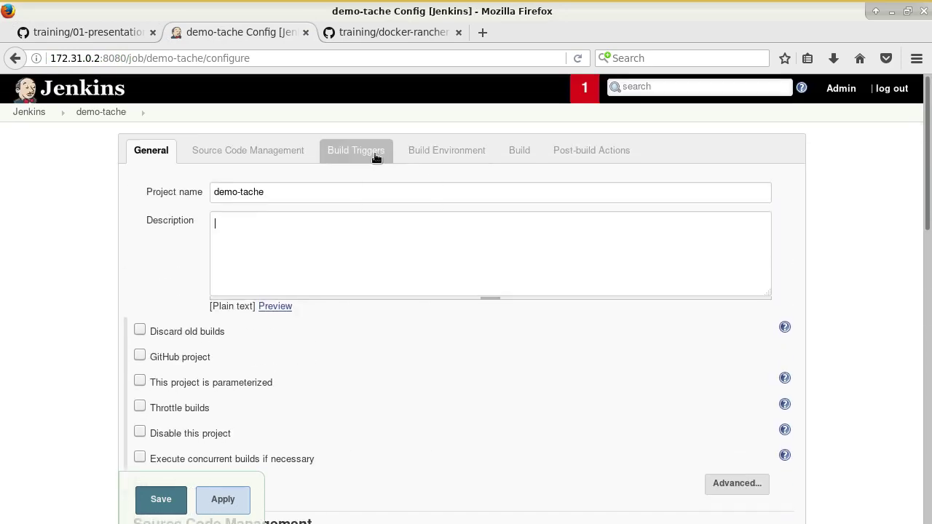
click(521, 150)
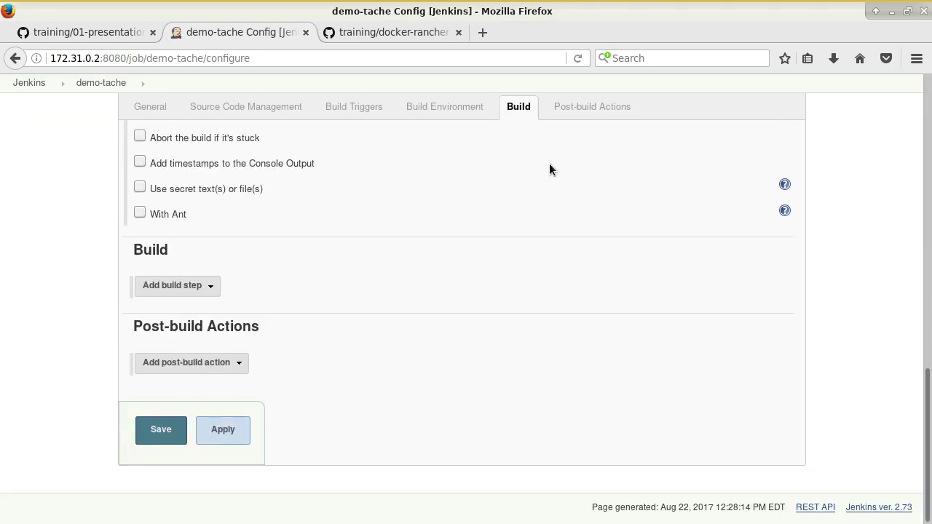
click(197, 283)
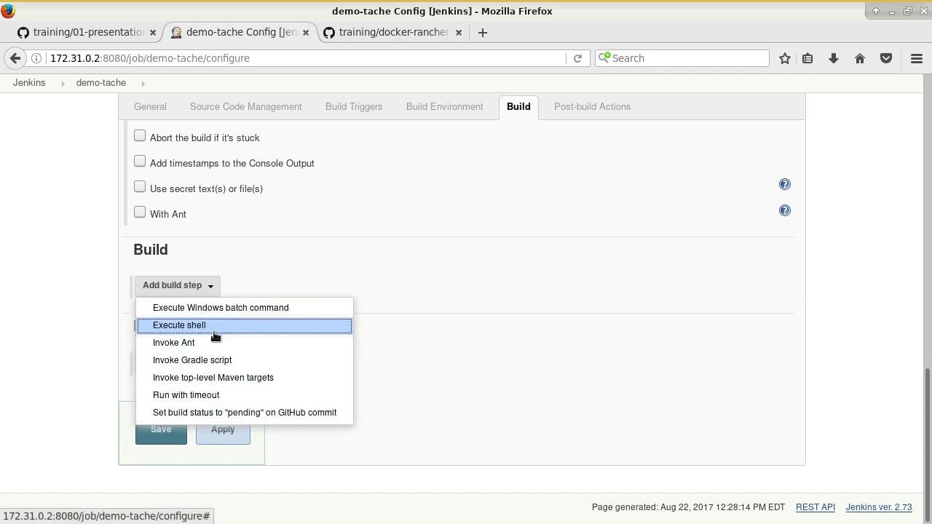
click(215, 329)
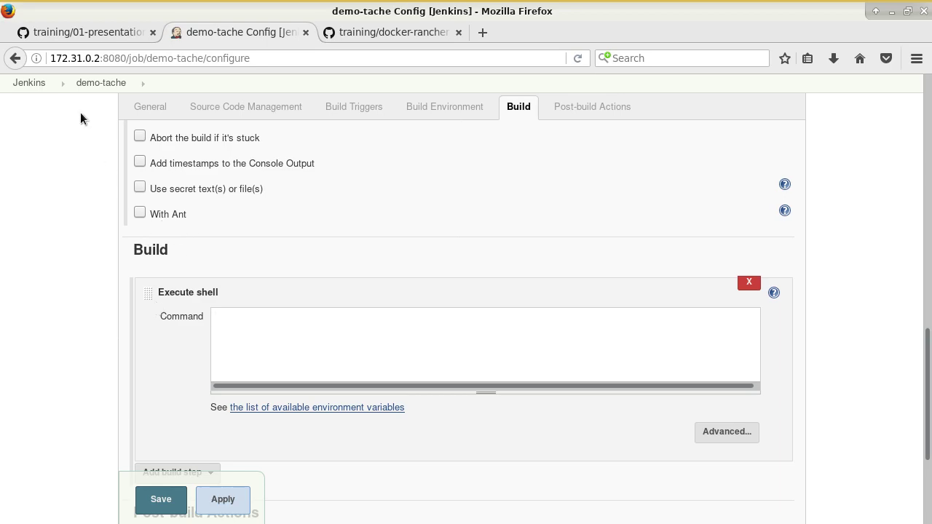
click(83, 32)
scroll(553, 341, down, 3)
Step: Copy the tutorial's cat /proc/cpuinfo | grep 'model name' | uniq command and run it in tmux window 2
scroll(553, 341, down, 4)
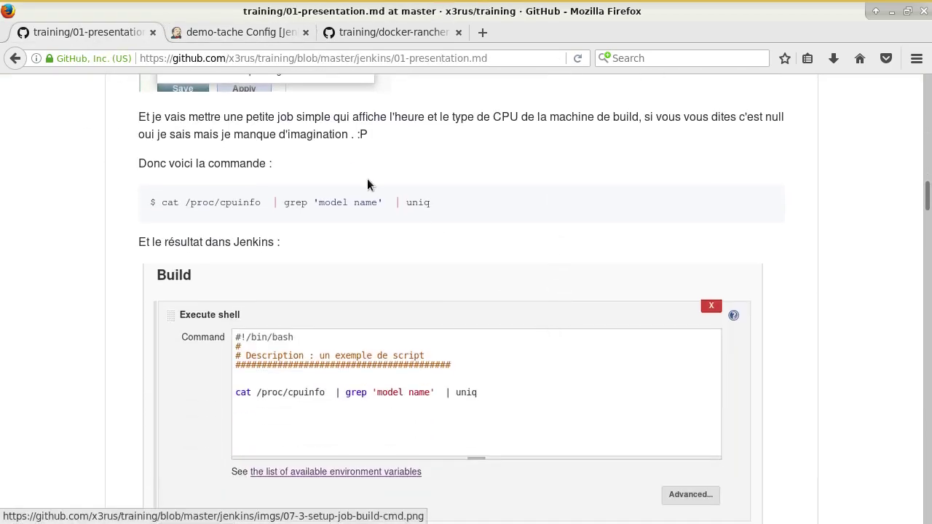
drag(432, 204, 162, 208)
key(alt+Tab)
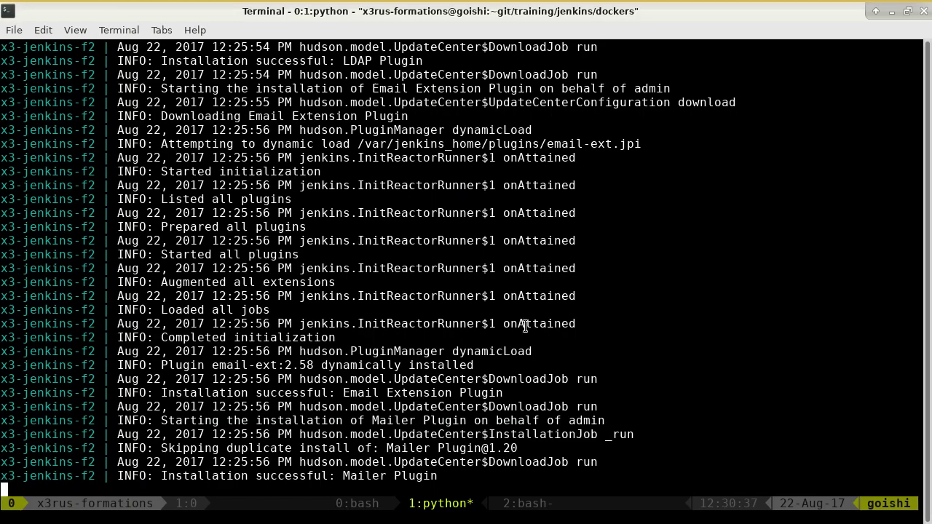
key(ctrl+b)
key(2)
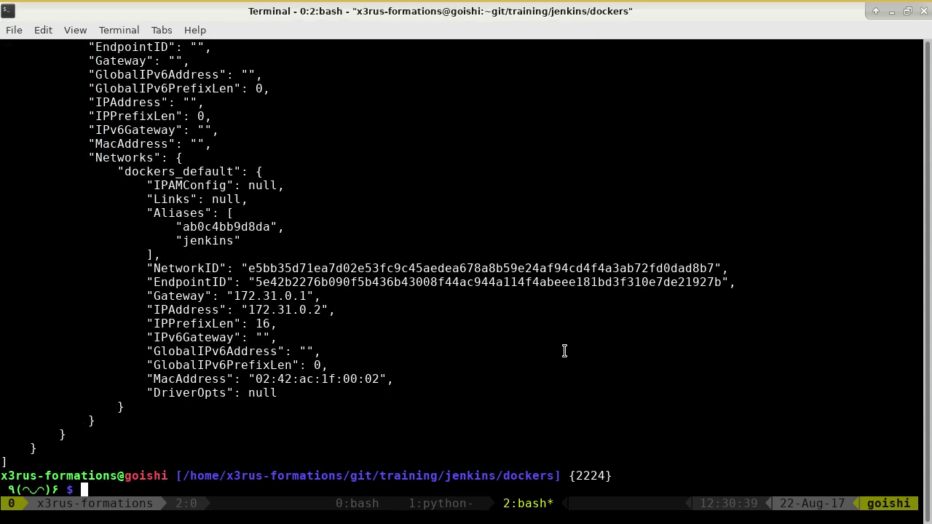
key(Return)
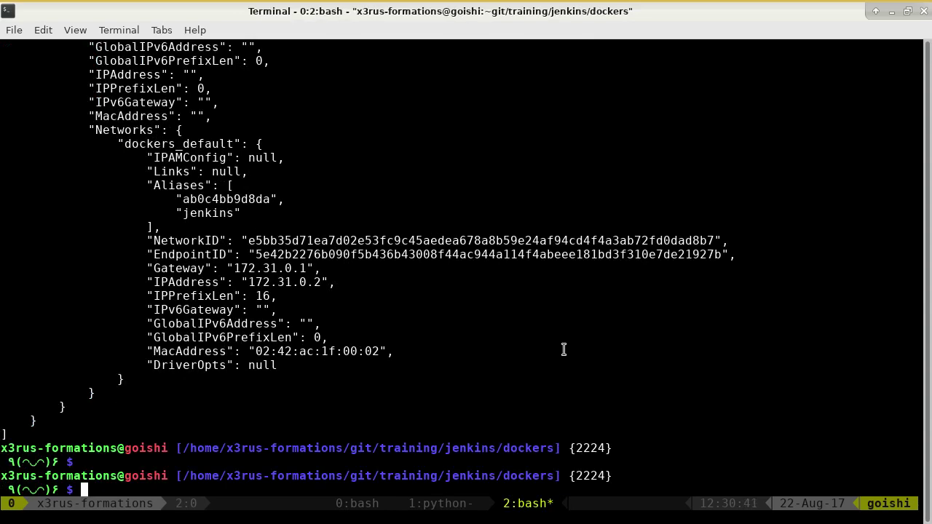
text(cat /proc/cpuinfo  | grep 'model name'  | uniq)
key(Return)
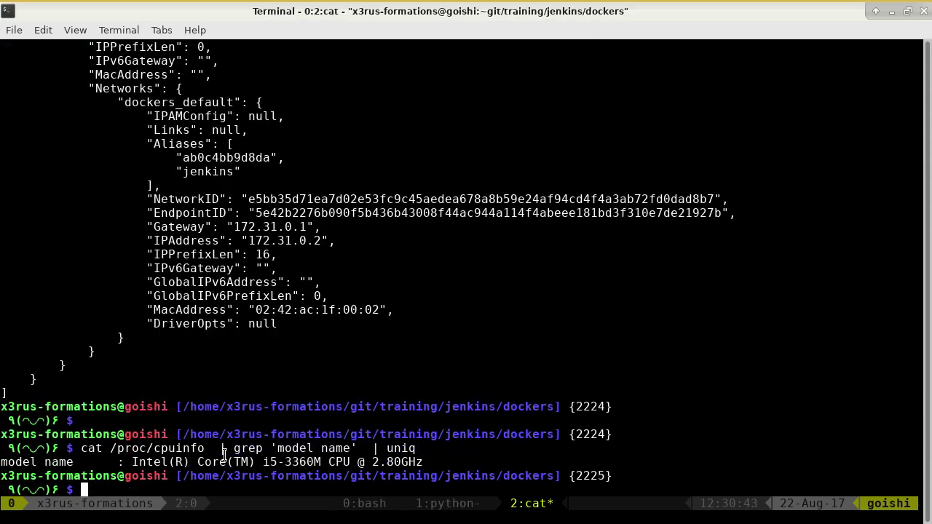
Step: Check the output, Intel(R) Core(TM) i5-3360M CPU @ 2.80GHz, then return to the browser
drag(163, 462, 412, 462)
click(475, 472)
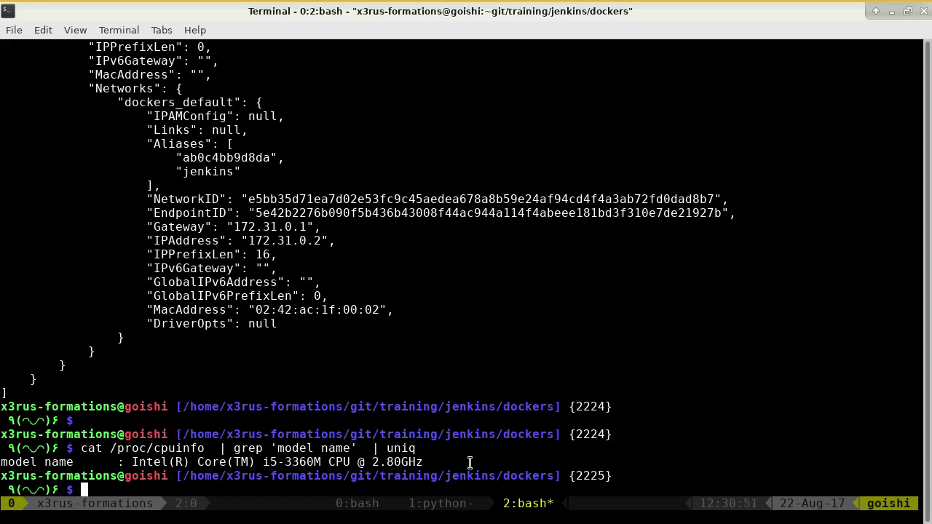
key(alt+Tab)
scroll(543, 290, down, 12)
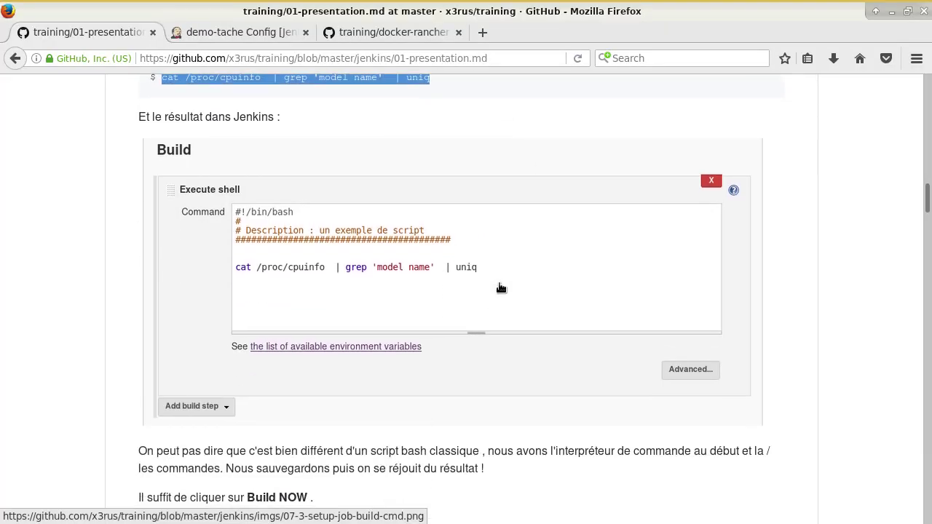
scroll(505, 346, up, 5)
scroll(505, 346, up, 5)
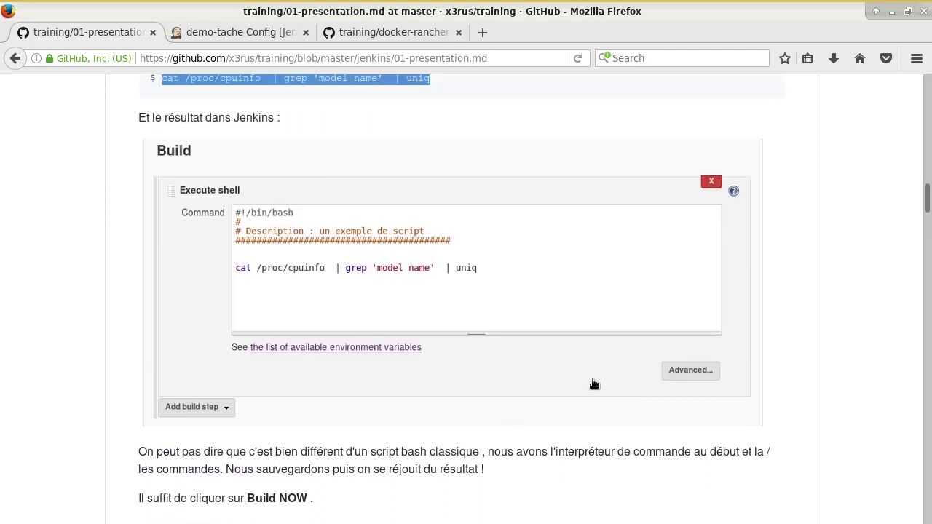
Step: Write a #!/bin/bash header, a '# Description' comment and a ################### line in the shell command
click(249, 31)
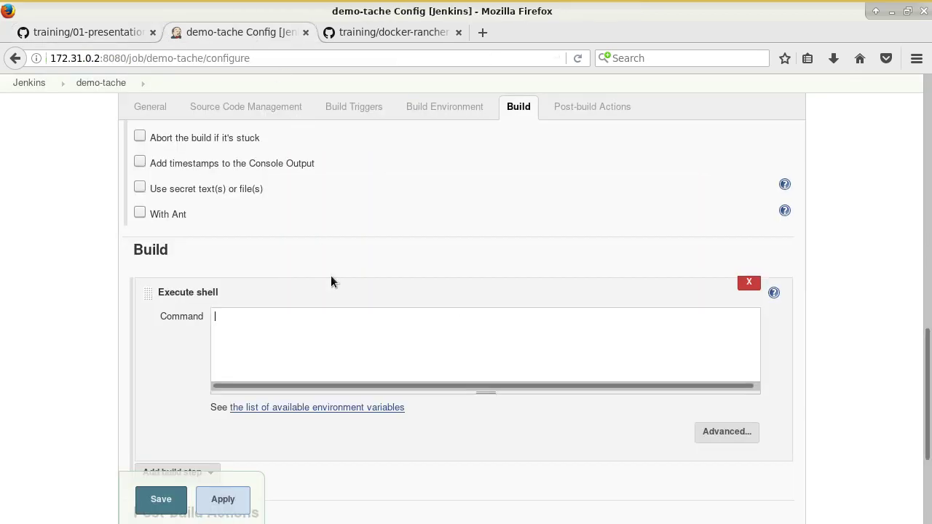
text(#!/bin/bash)
key(Return)
text(###################)
key(Up)
key(Return)
text(#)
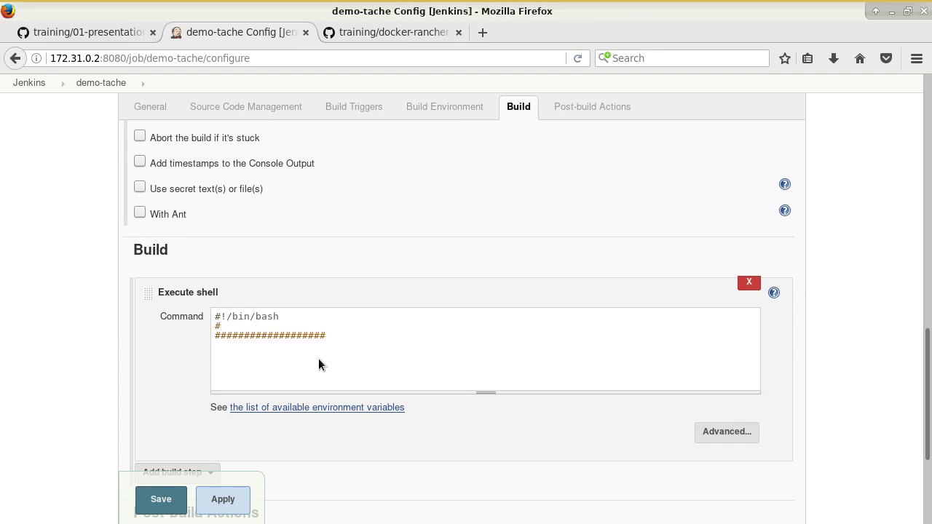
text( Description)
Step: Replace a wrong paste with the cpuinfo | grep 'model name' | uniq line copied from the terminal
click(319, 358)
key(alt)
middle_click(274, 354)
key(shift+Home)
key(BackSpace)
key(alt+Tab)
drag(420, 449, 81, 449)
key(alt+Tab)
middle_click(263, 366)
scroll(455, 382, down, 1)
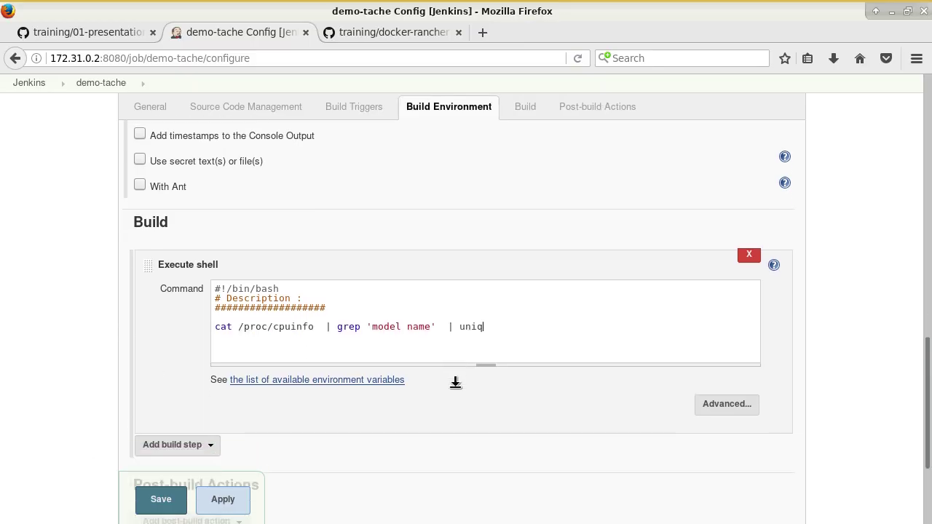
scroll(456, 382, down, 2)
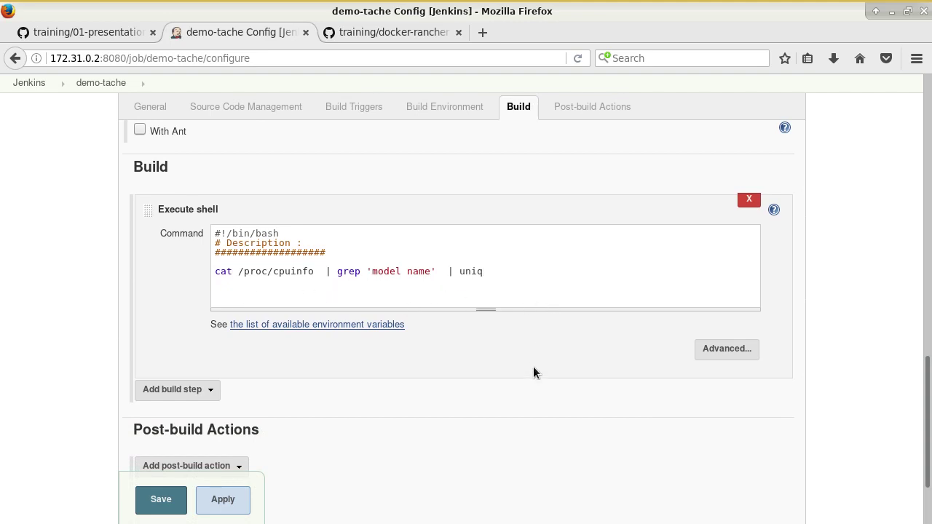
Step: Save the demo-tache job configuration
click(158, 500)
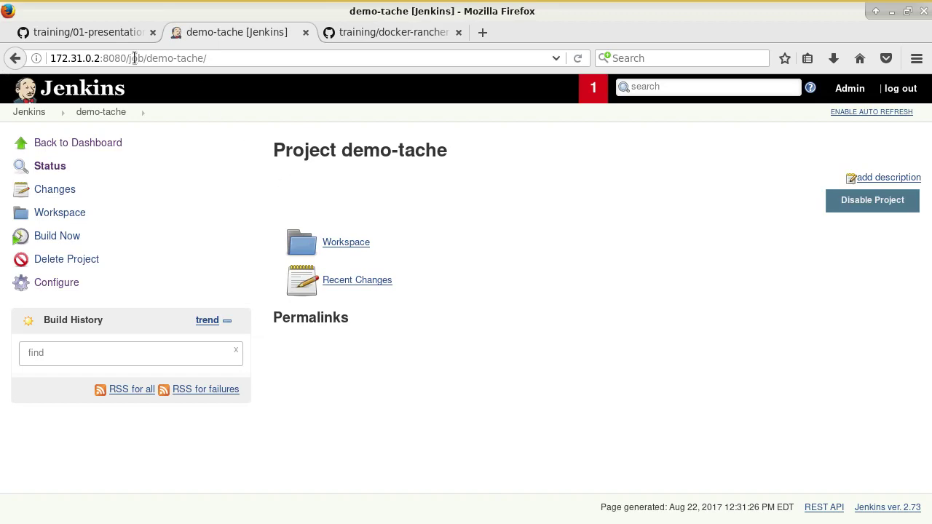
click(110, 34)
scroll(350, 348, down, 5)
scroll(428, 366, down, 3)
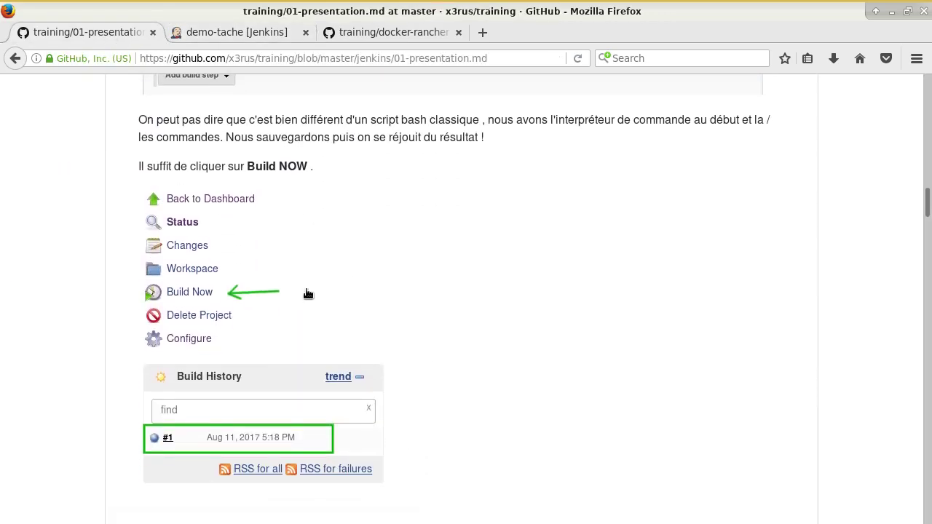
Step: Run Build Now and open the menu of build #1
click(233, 32)
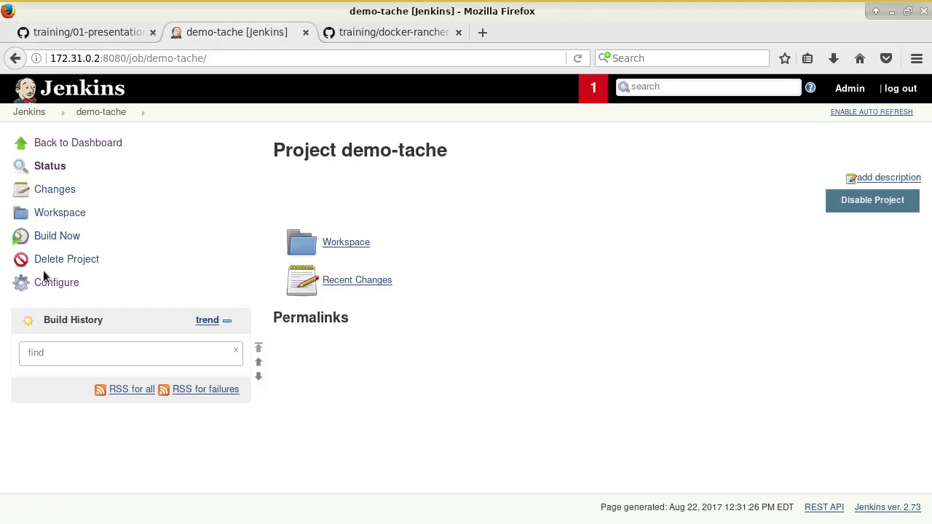
click(65, 237)
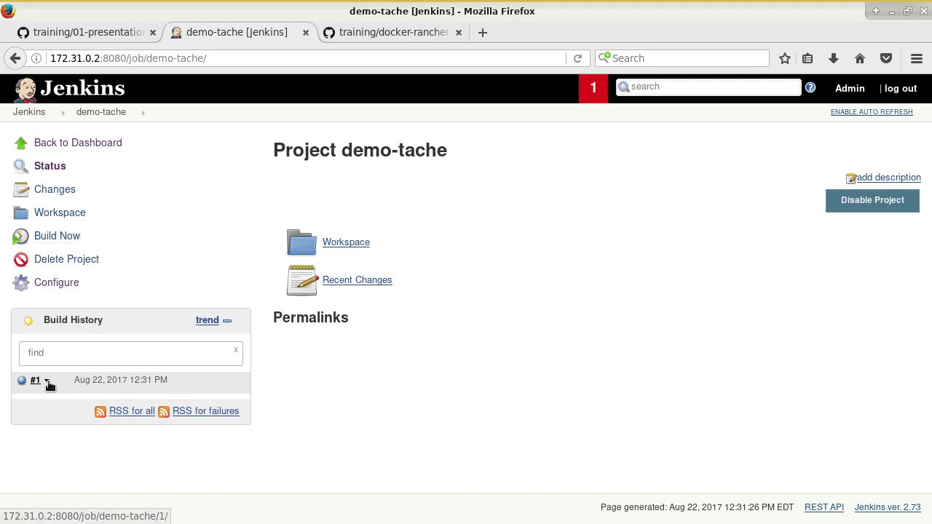
click(48, 381)
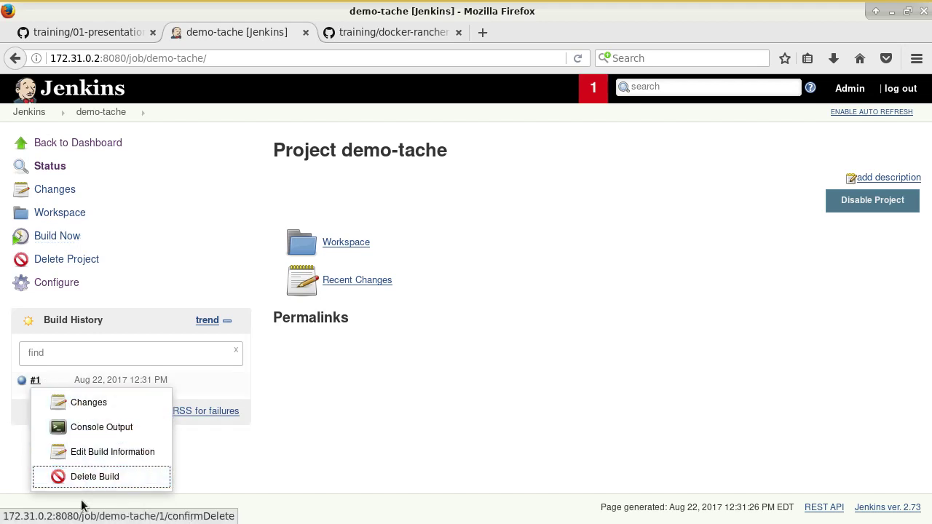
Step: In build #1's Console Output, examine the workspace path and temporary script file name
click(94, 426)
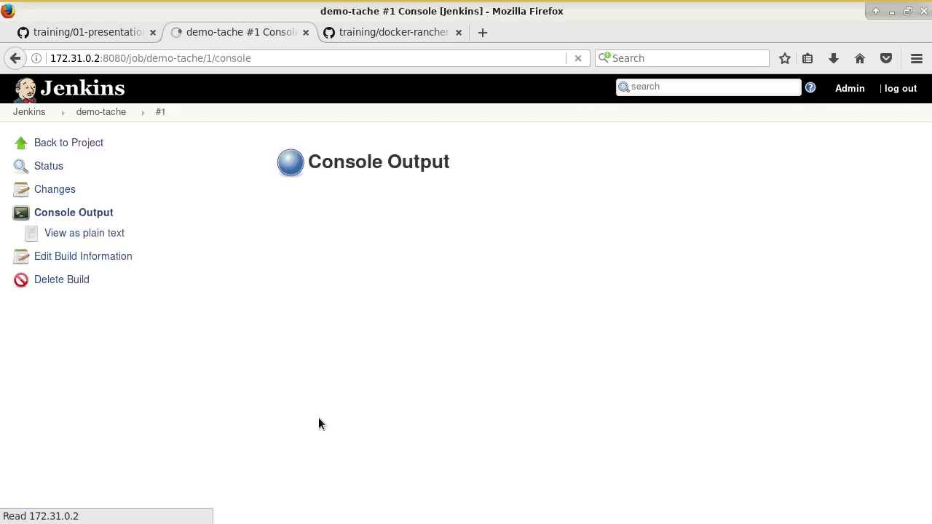
drag(275, 240, 610, 240)
click(470, 222)
drag(361, 213, 543, 214)
double_click(379, 214)
click(620, 213)
drag(620, 213, 415, 213)
click(359, 226)
drag(358, 226, 448, 226)
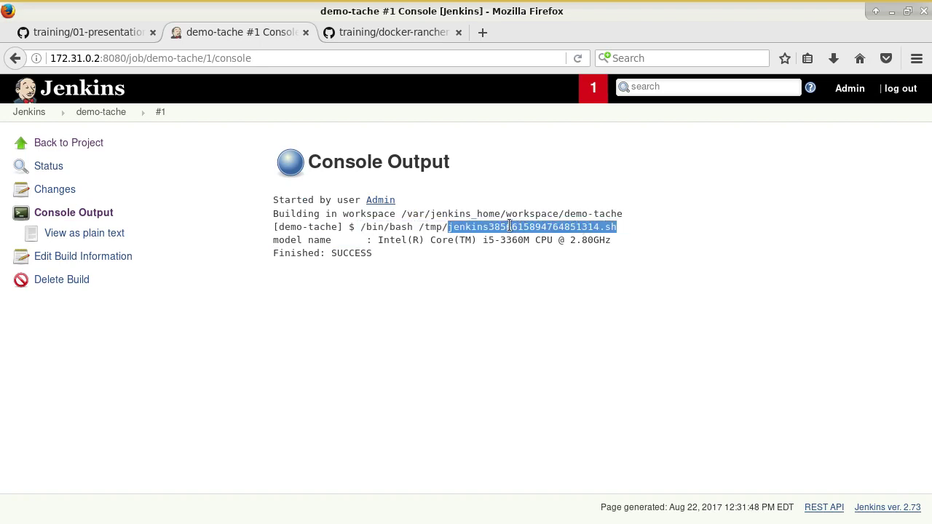
click(424, 267)
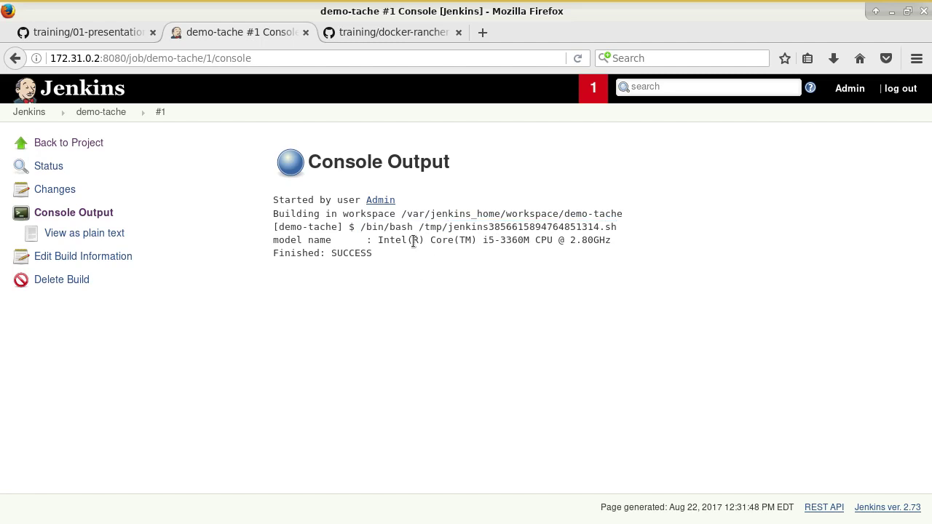
Step: Confirm the CPU model line and Finished: SUCCESS, then go back to the project page
drag(273, 240, 611, 240)
drag(426, 253, 266, 240)
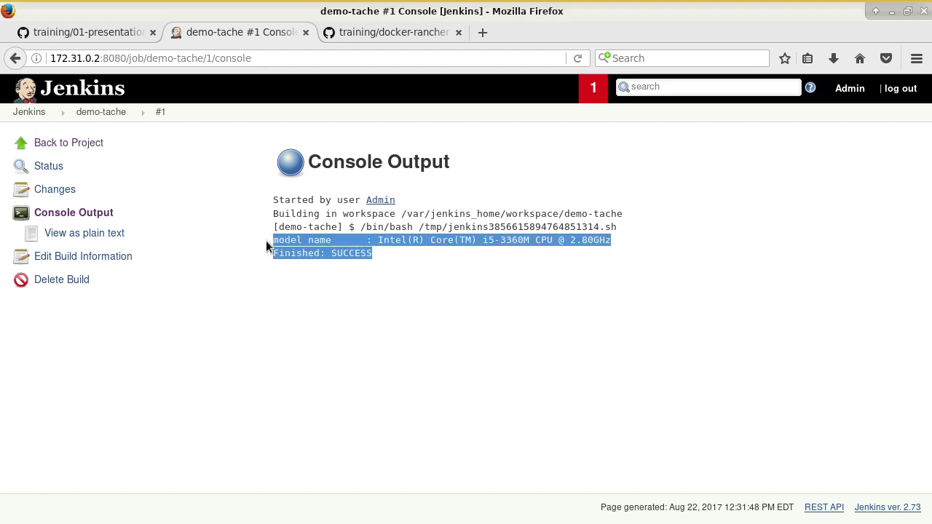
double_click(339, 252)
click(440, 262)
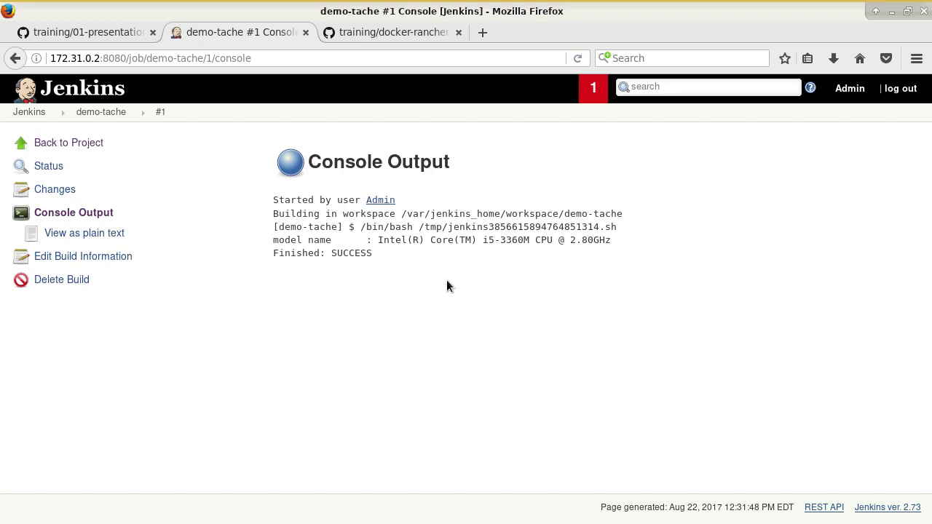
click(80, 140)
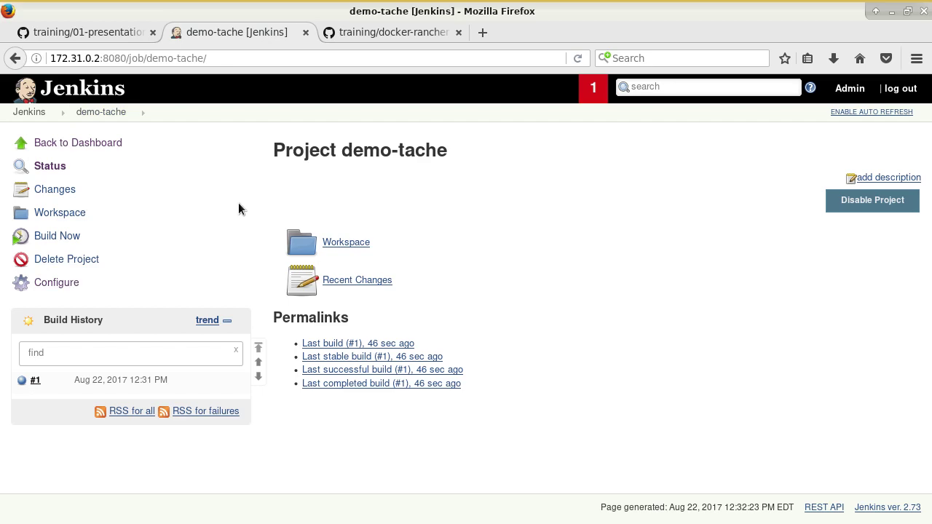
Step: Read the tutorial's section on parameterized projects
click(83, 32)
scroll(327, 295, down, 10)
scroll(443, 289, down, 4)
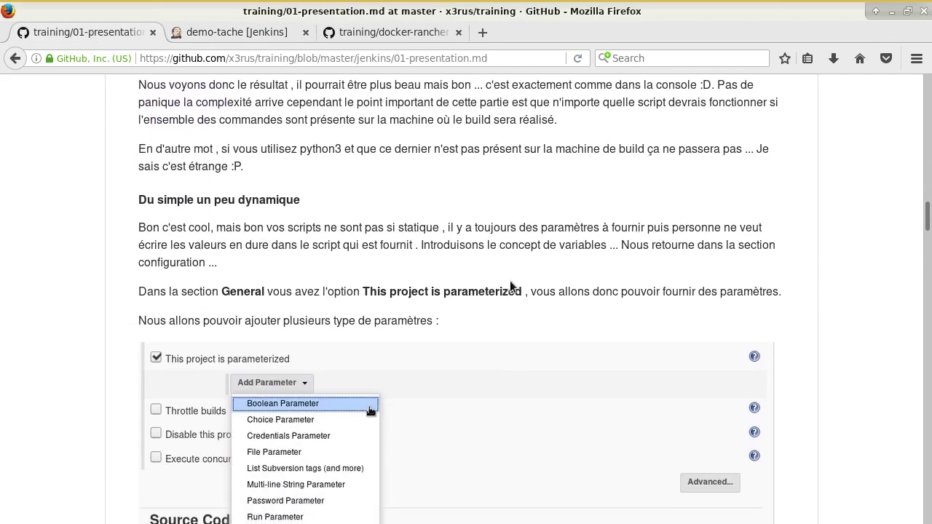
scroll(510, 284, down, 3)
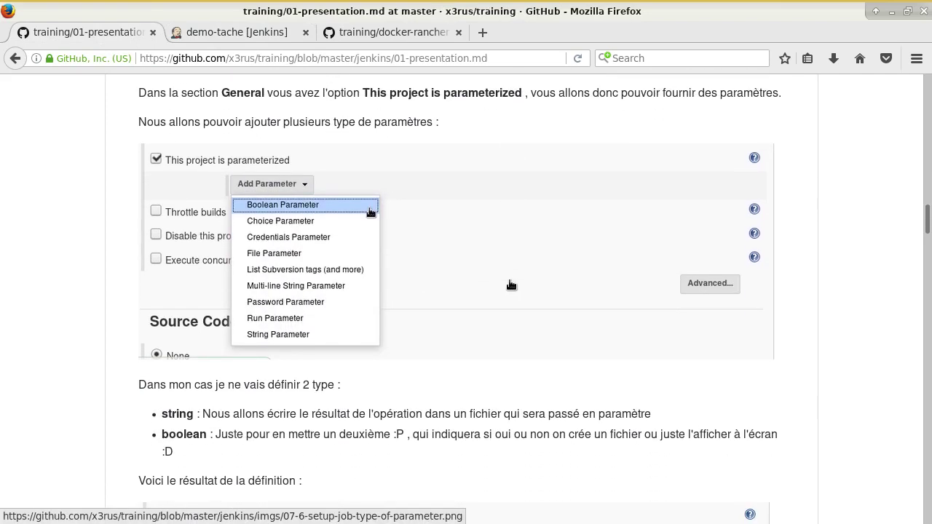
scroll(504, 314, up, 1)
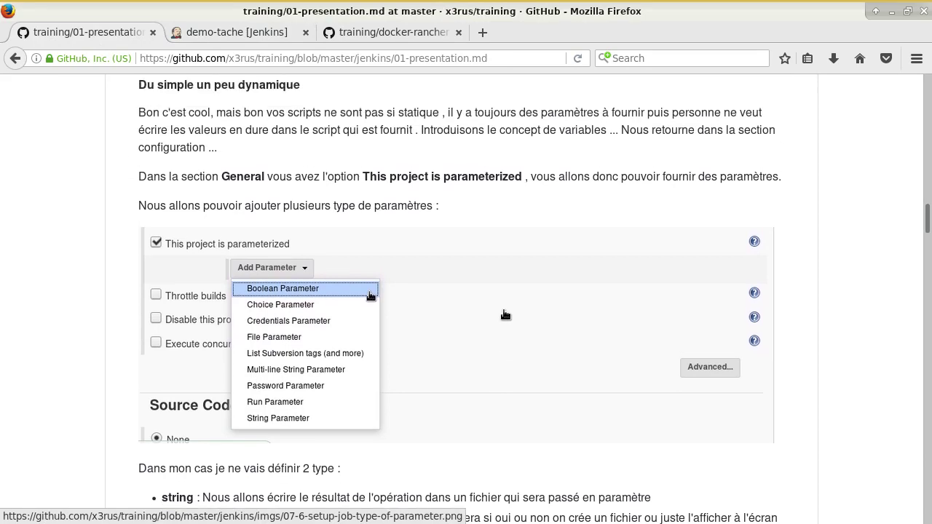
scroll(495, 306, up, 1)
Step: Open demo-tache's Configure page at the Build section
click(229, 32)
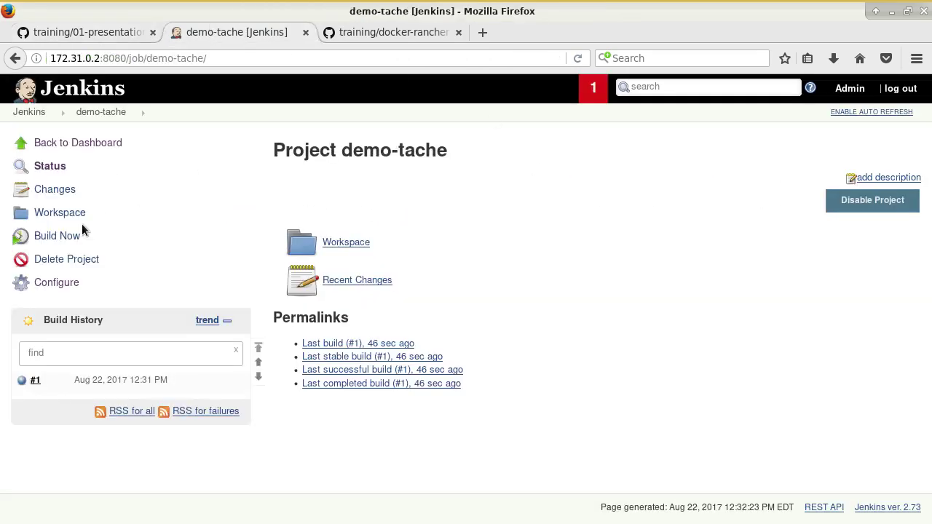
click(67, 282)
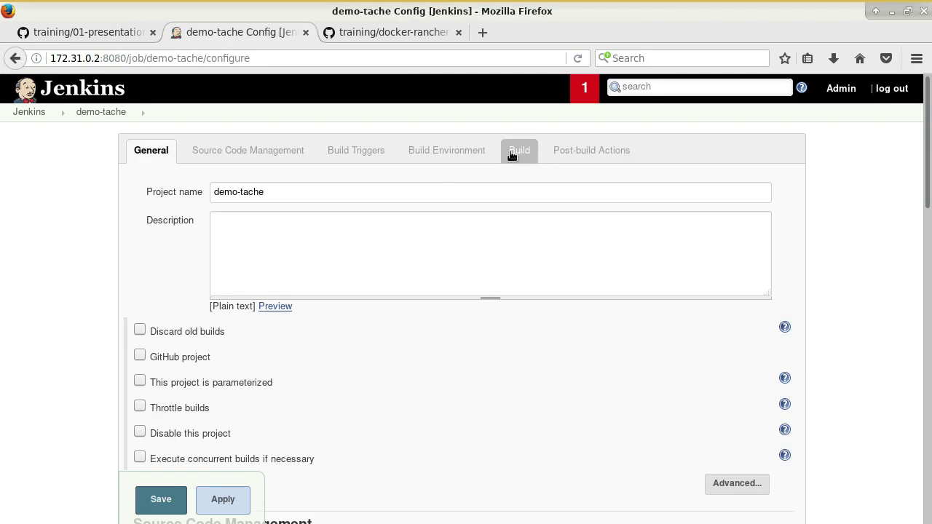
click(510, 150)
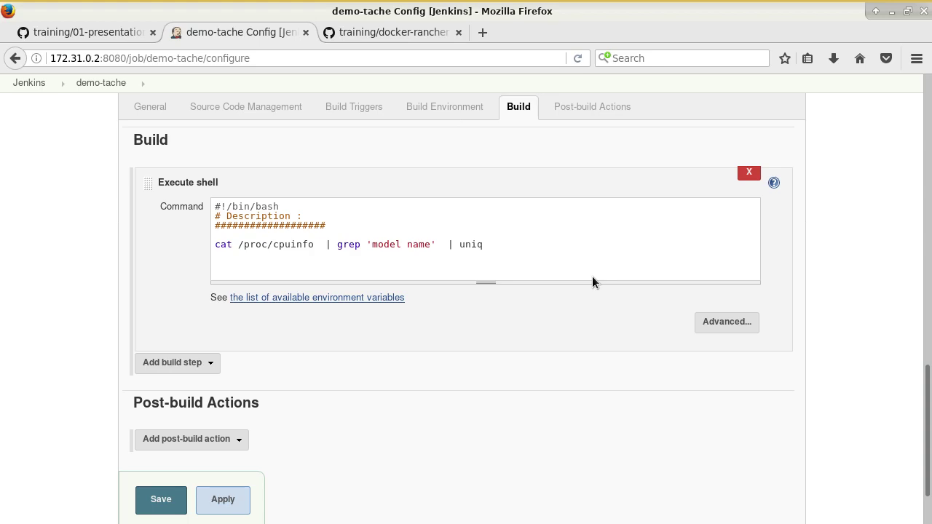
Step: Highlight the string, fichier and boolean parameter notes in 01-presentation.md
click(93, 32)
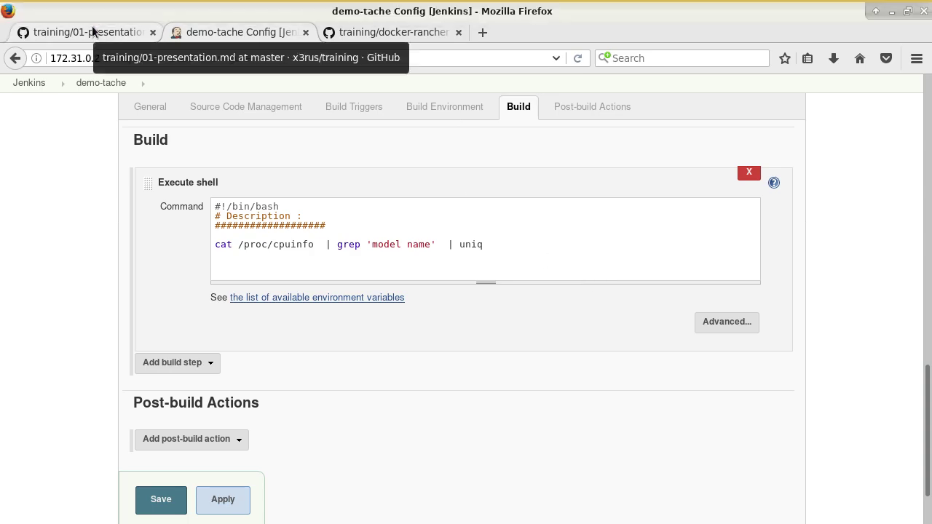
scroll(248, 196, up, 2)
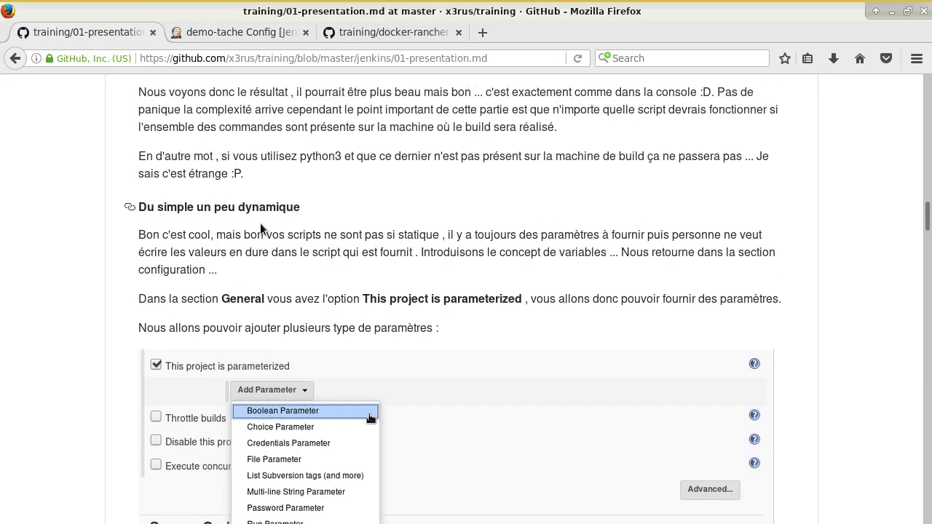
drag(294, 208, 186, 201)
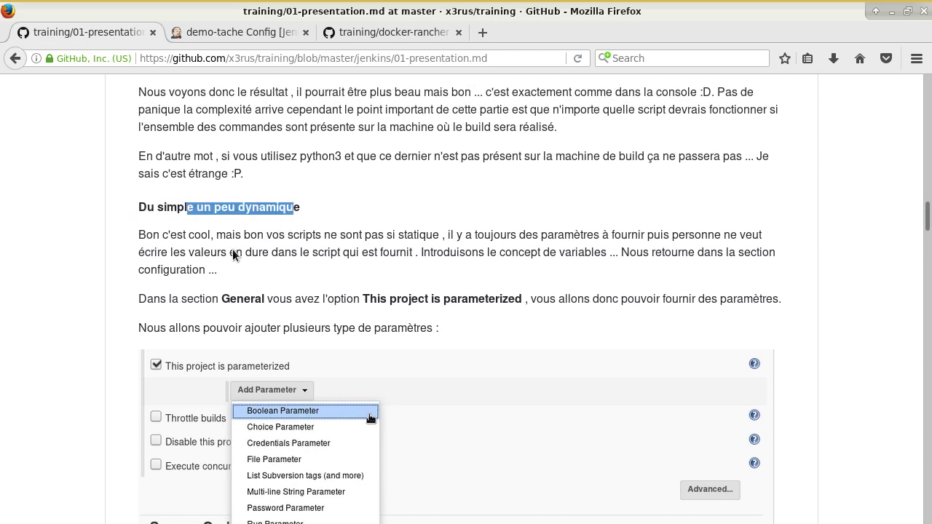
scroll(249, 258, down, 4)
scroll(412, 384, down, 2)
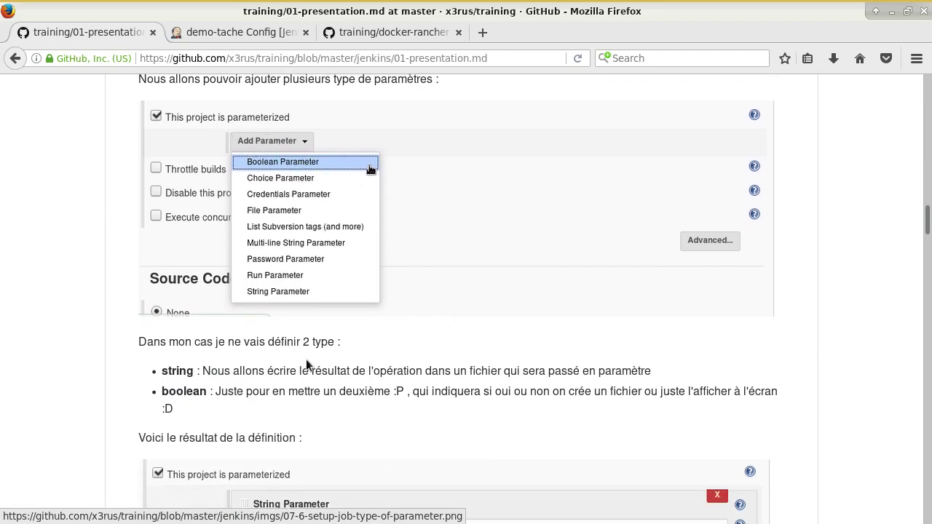
double_click(190, 371)
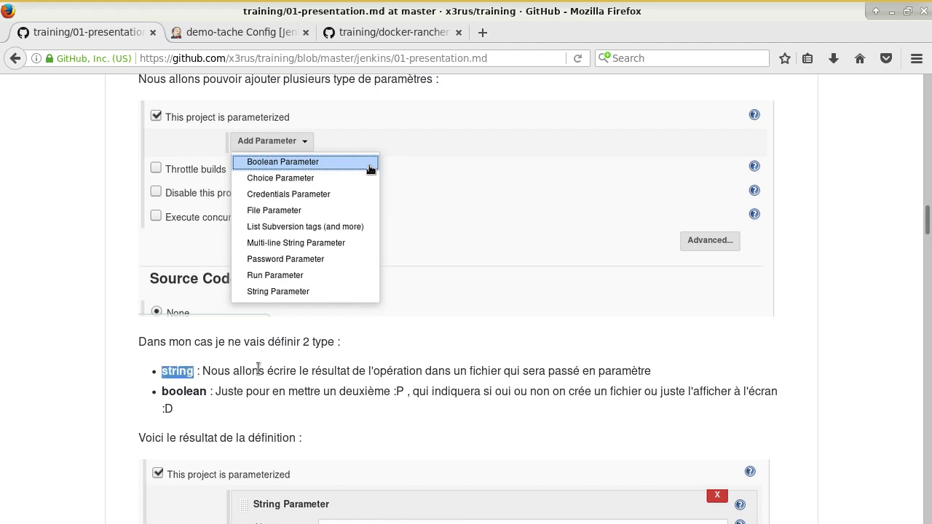
drag(467, 372, 505, 374)
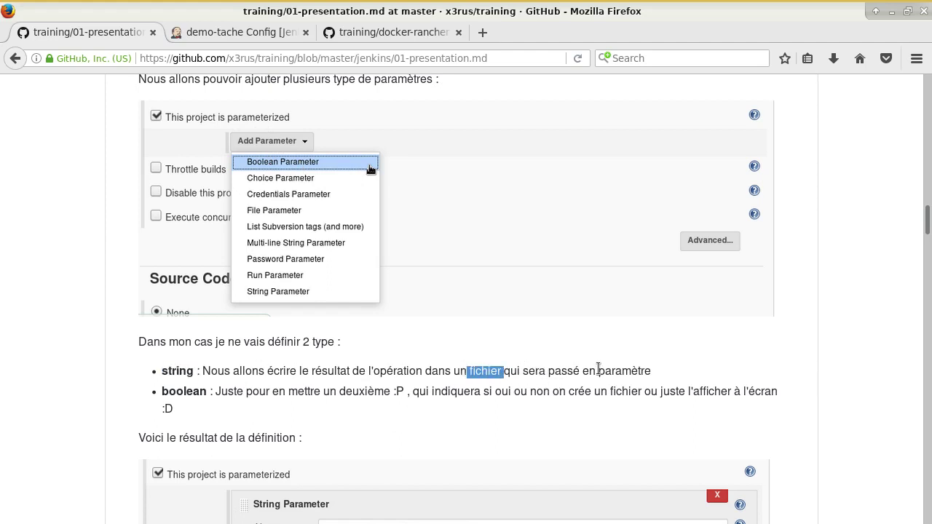
double_click(195, 392)
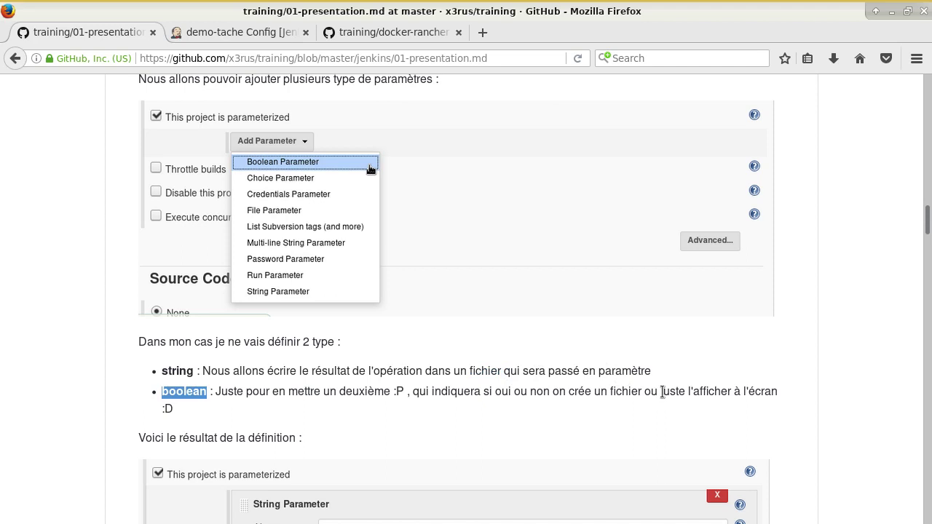
Step: Scroll further through the notes and return to demo-tache's configuration
scroll(662, 391, down, 7)
scroll(637, 379, down, 1)
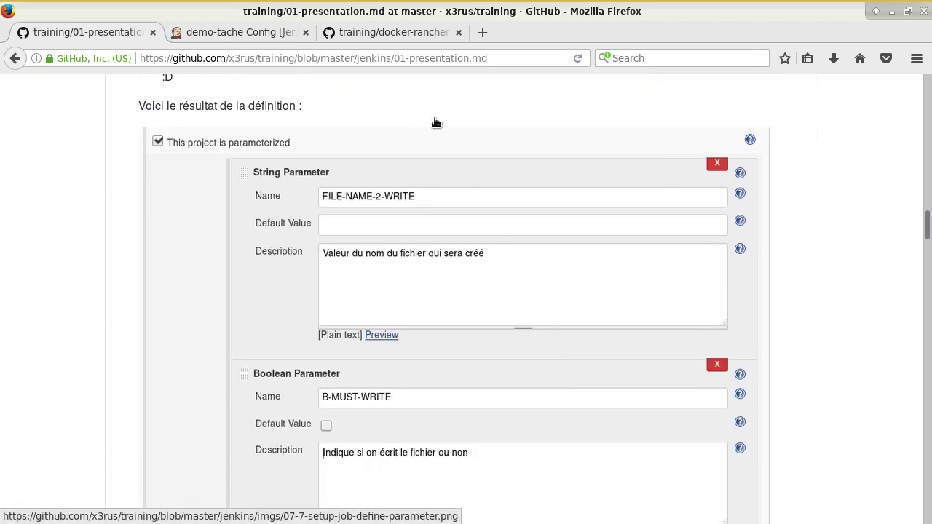
click(259, 34)
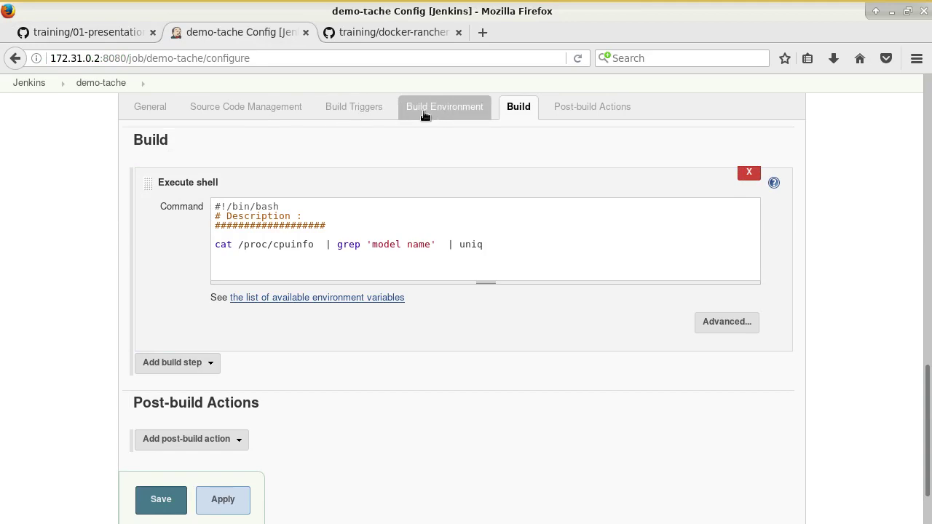
Step: Tick 'This project is parameterized' on demo-tache and add an empty String Parameter
click(153, 107)
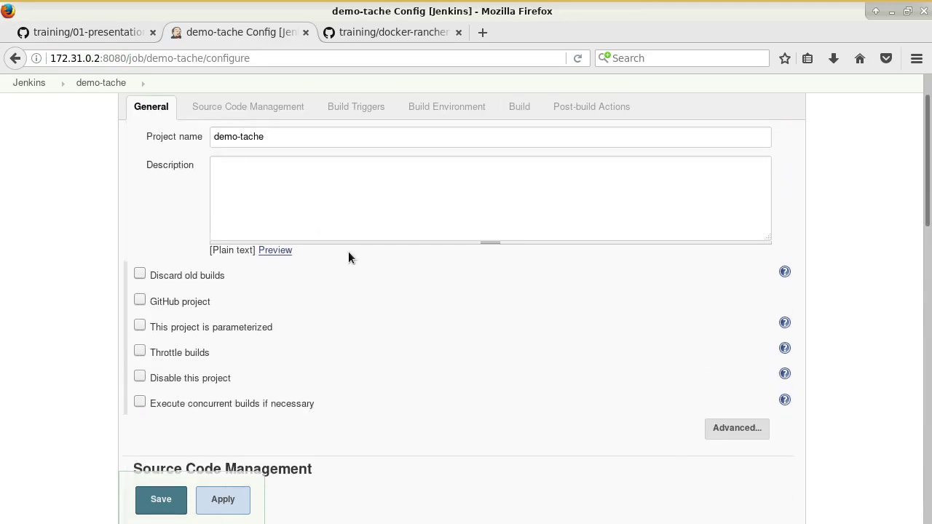
click(139, 325)
click(259, 352)
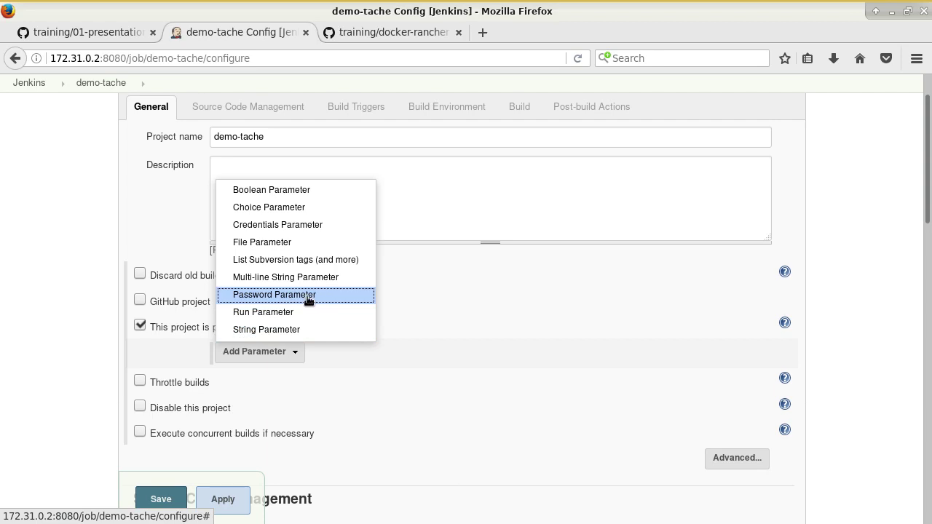
click(100, 34)
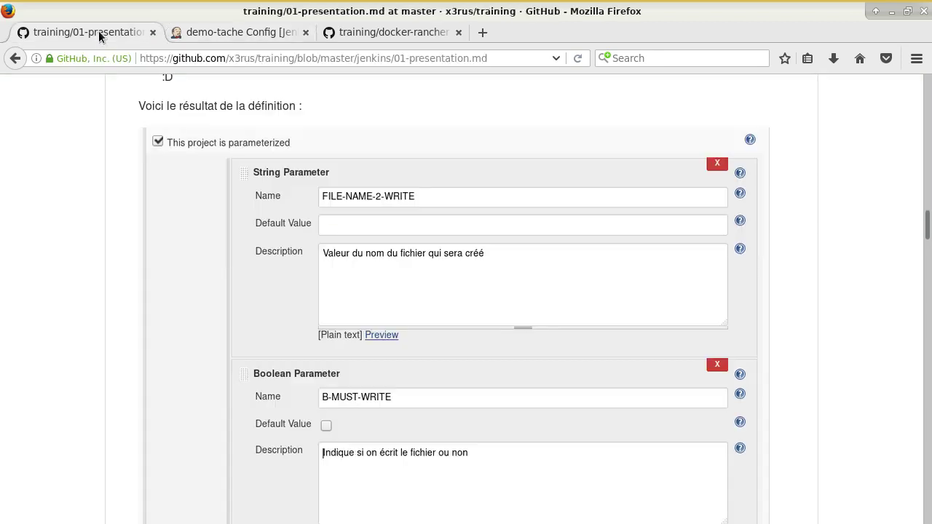
click(193, 37)
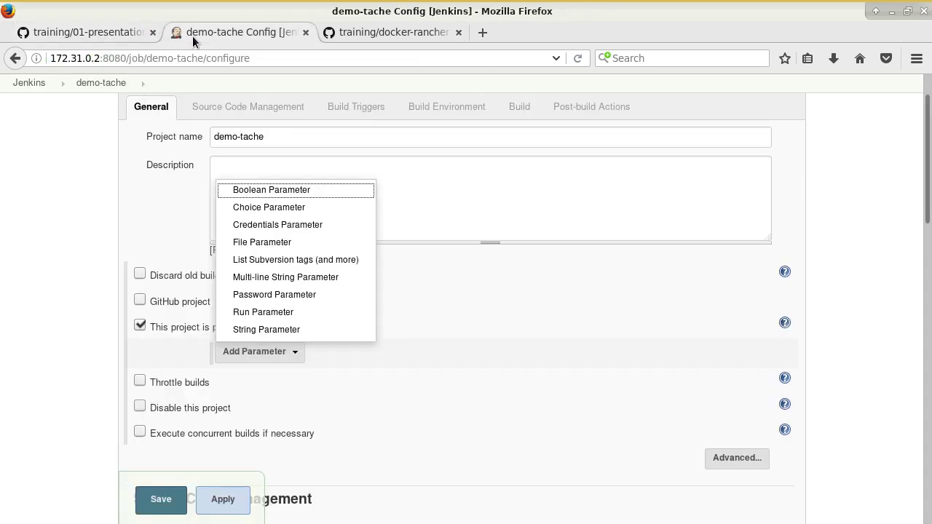
click(267, 329)
click(375, 386)
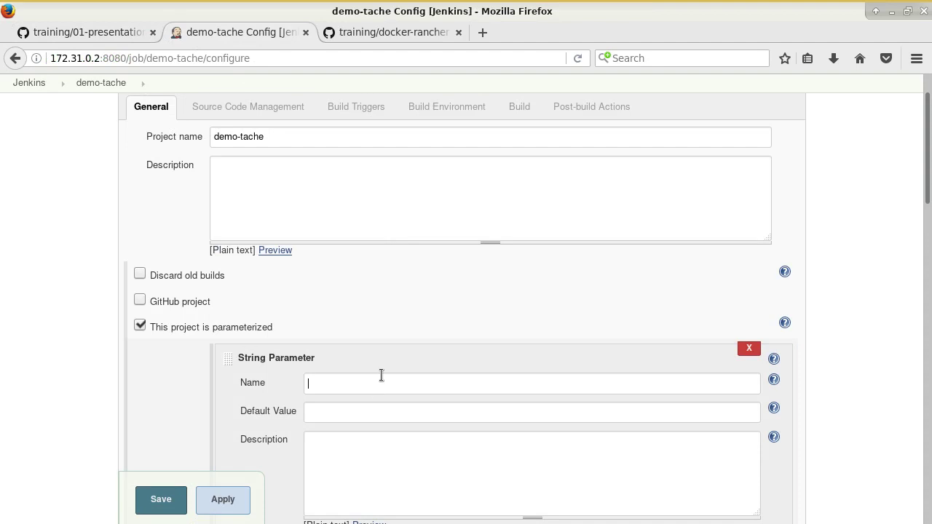
Step: Enter FILENAME_2_WRITE as the String Parameter's name, leaving its default value empty
text(FILENAME_2_WRITRE)
click(444, 412)
scroll(447, 377, down, 4)
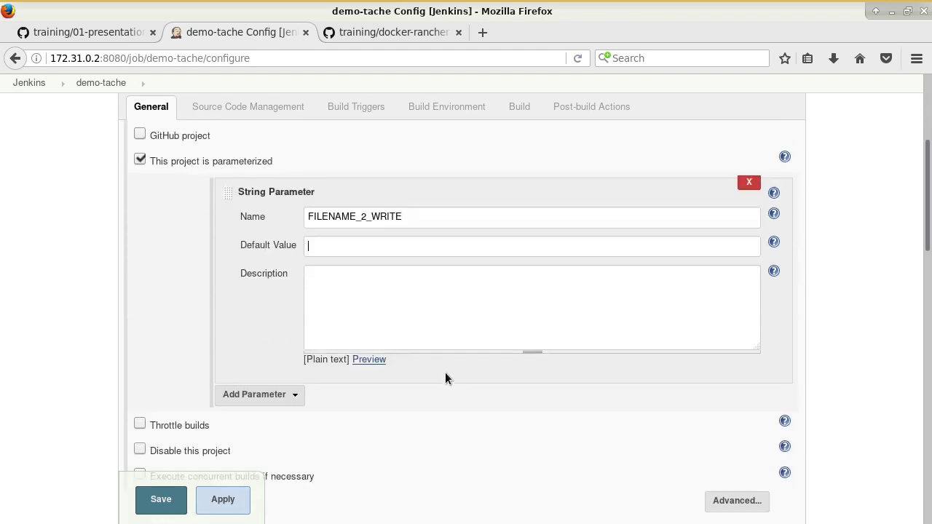
scroll(361, 289, up, 1)
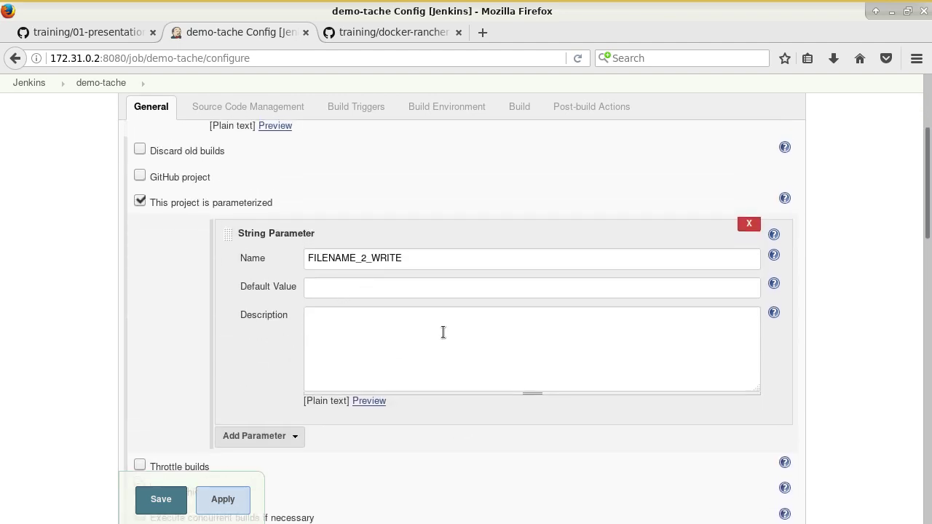
click(285, 435)
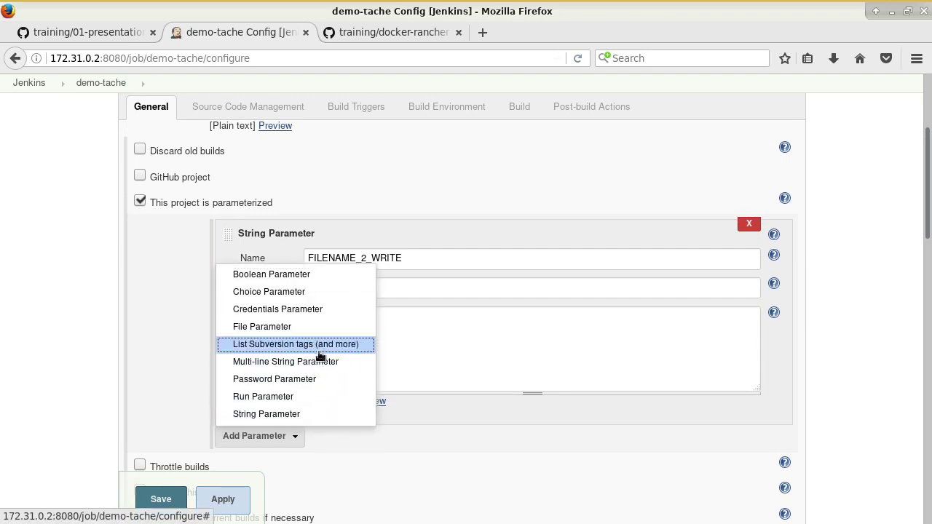
Step: Add a Boolean Parameter named B_MUST_WRITE, checking the name against the tutorial page
click(304, 276)
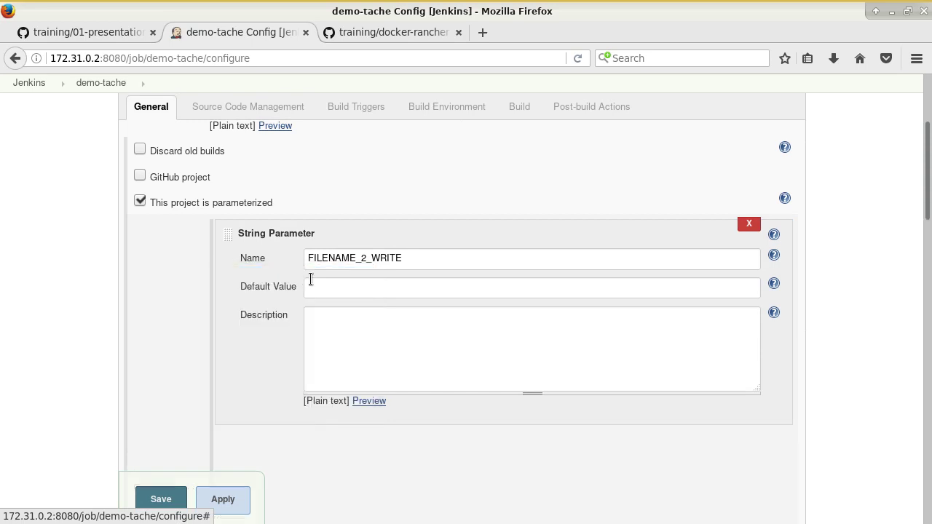
click(131, 33)
scroll(284, 341, down, 1)
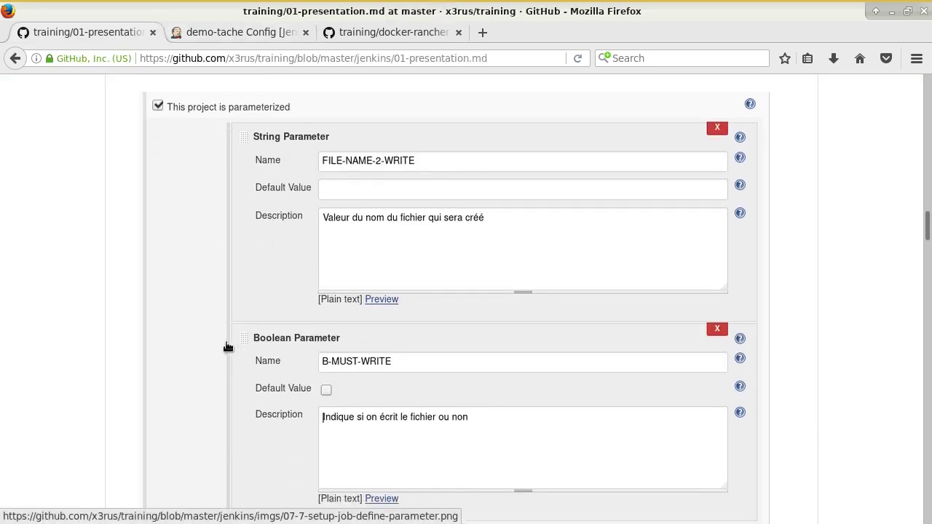
click(204, 33)
scroll(330, 342, down, 4)
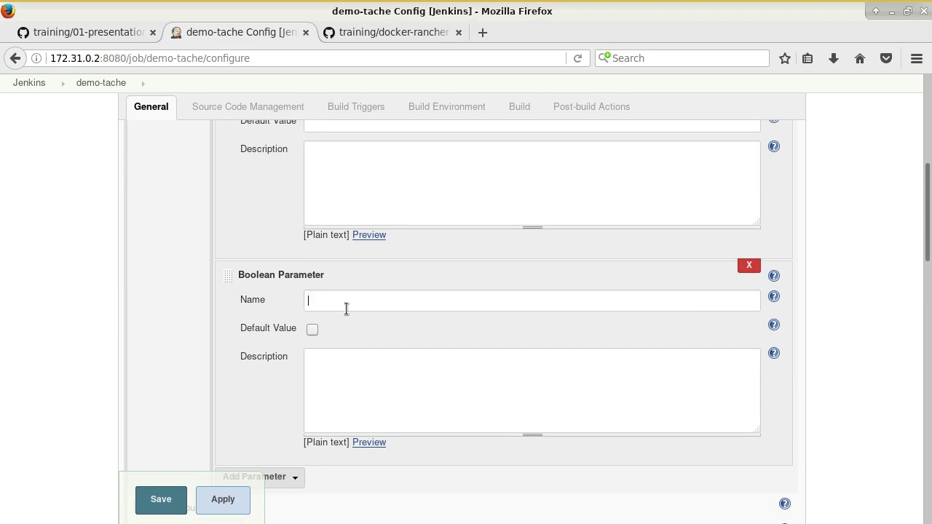
key(ctrl+Page_Up)
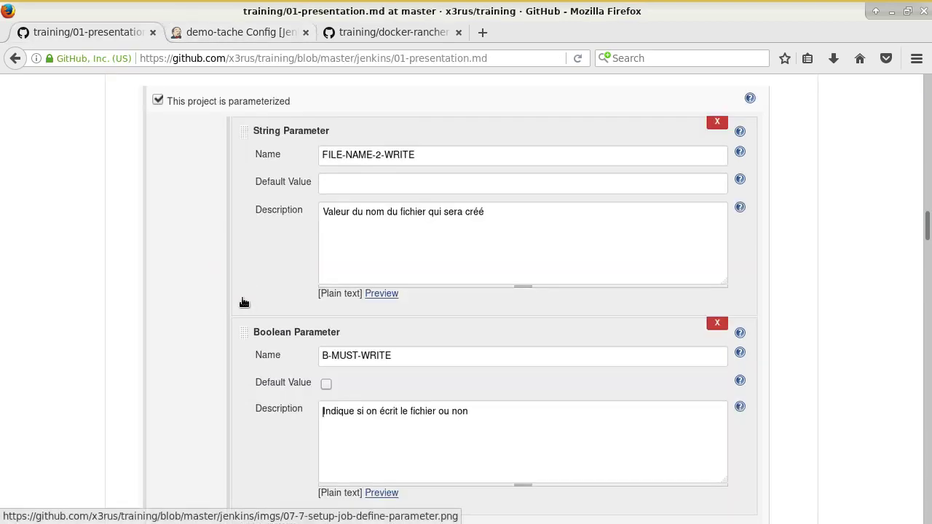
key(ctrl+Page_Down)
text(UST_WRITE)
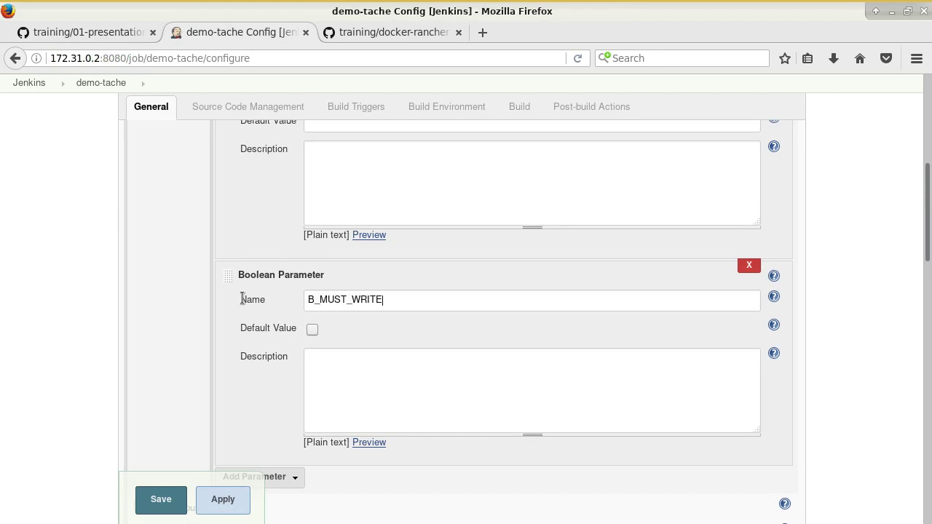
scroll(228, 355, down, 3)
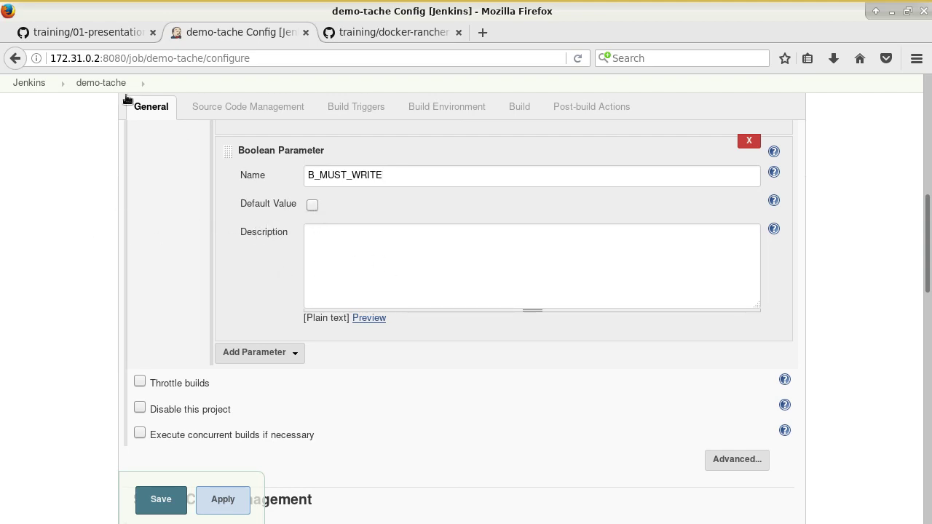
click(116, 37)
scroll(278, 274, down, 8)
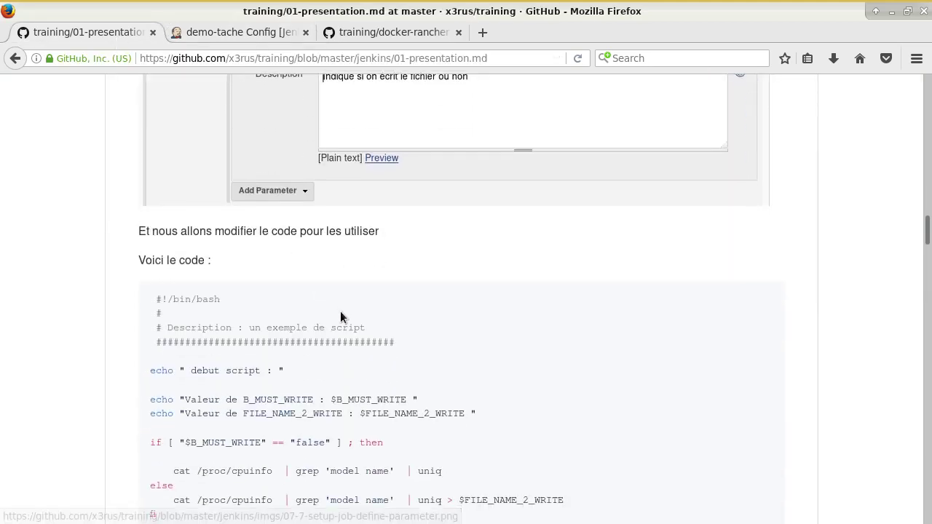
Step: Read the tutorial script's debut and FILE_NAME_2_WRITE echo lines in 01-presentation.md
scroll(320, 306, down, 5)
scroll(306, 303, up, 2)
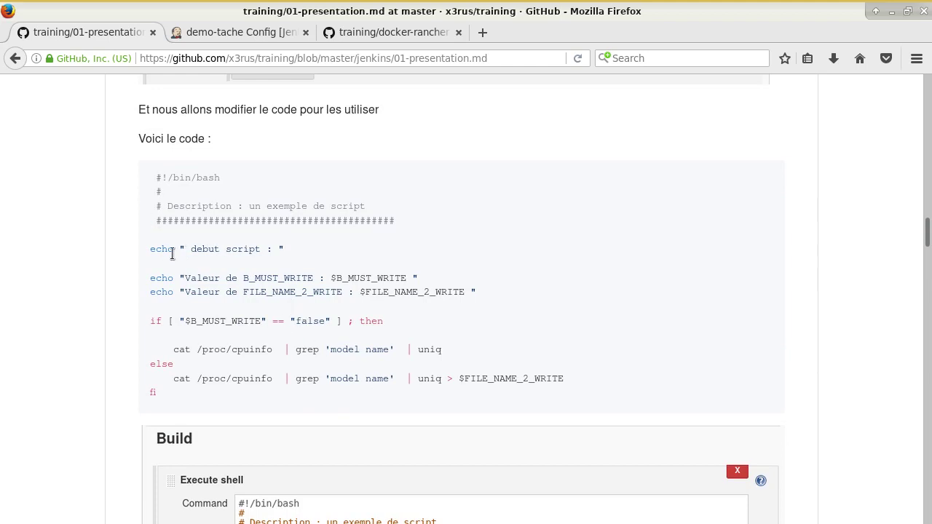
drag(151, 249, 290, 252)
drag(152, 293, 357, 295)
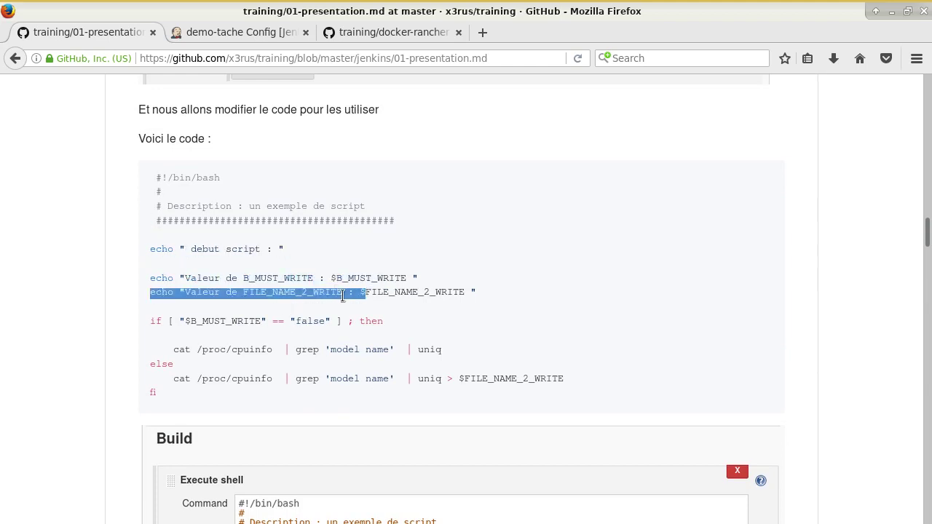
drag(291, 279, 417, 292)
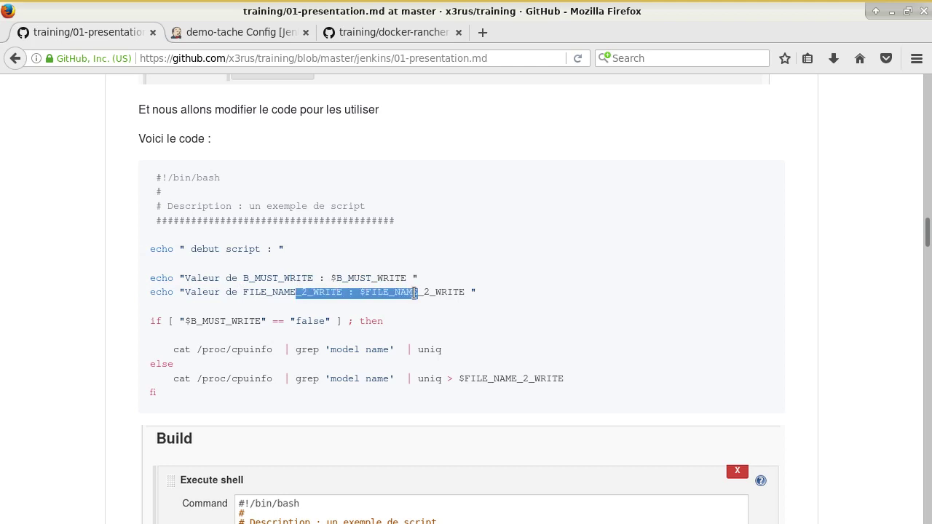
Step: Study the cpuinfo B_MUST_WRITE if/else block, then copy the lines from the echo lines through fi
click(262, 321)
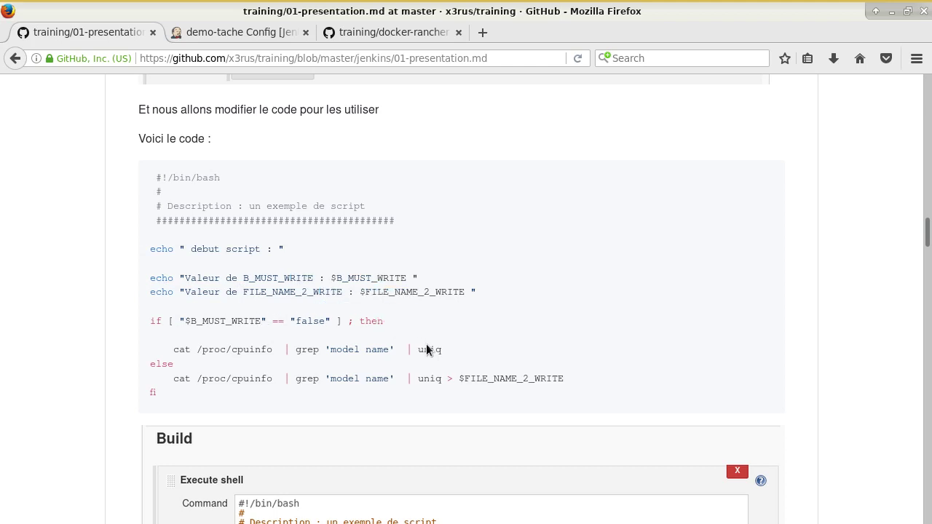
drag(444, 353, 169, 353)
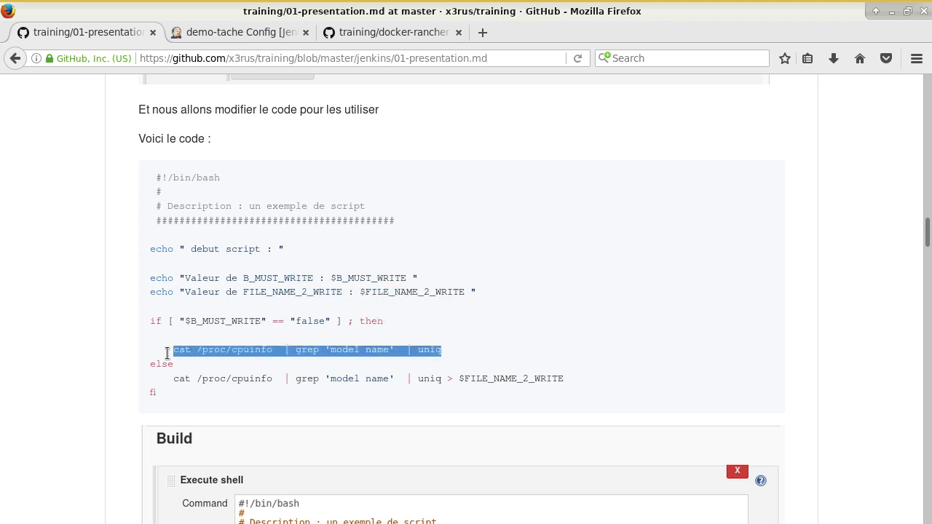
click(378, 423)
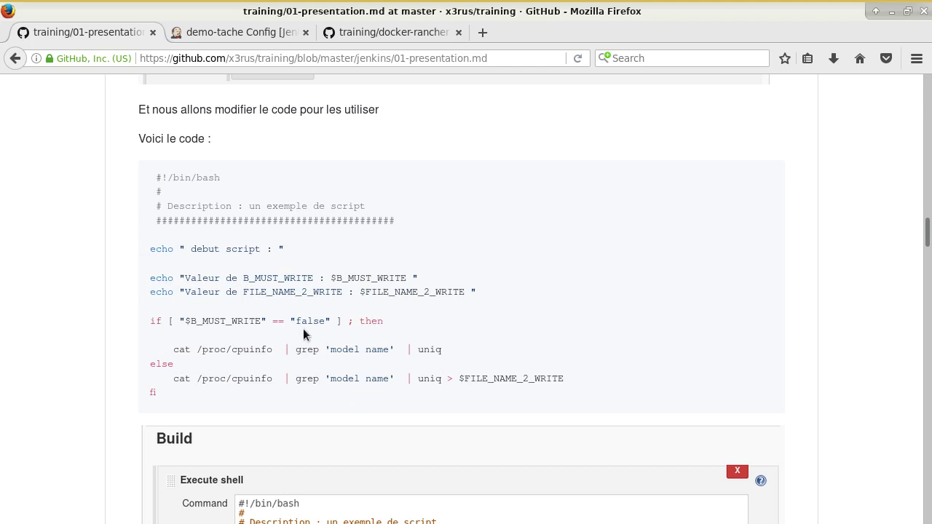
drag(250, 321, 226, 321)
drag(437, 378, 534, 379)
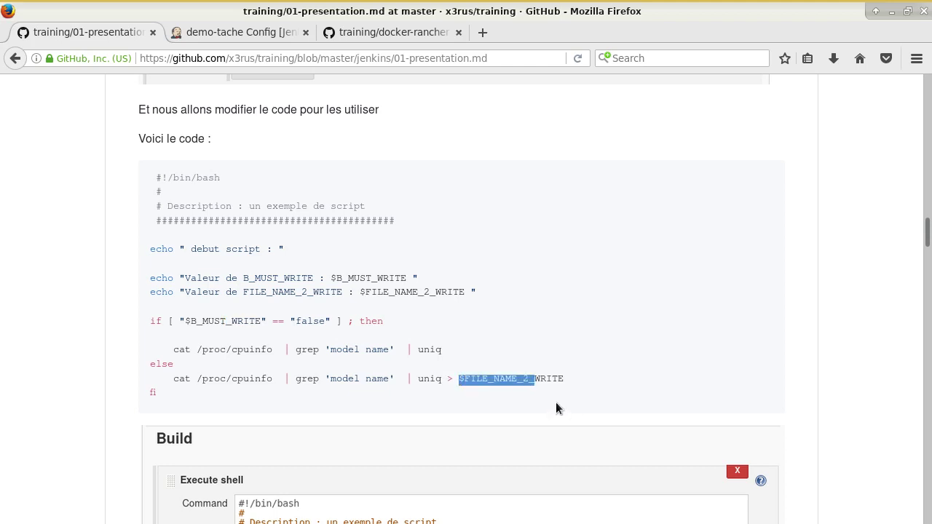
click(556, 409)
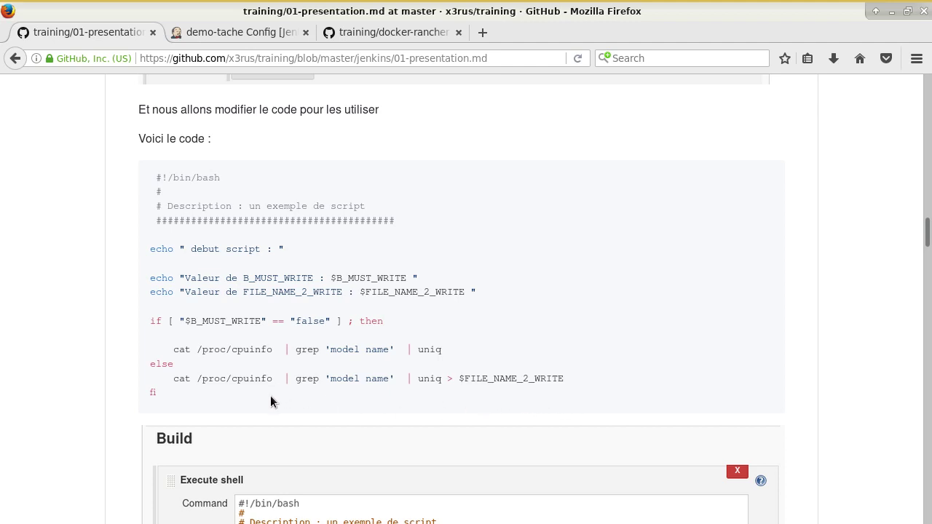
drag(271, 403, 92, 177)
key(ctrl+c)
click(240, 32)
Step: Paste the copied tutorial script into the Execute shell command box and enlarge the box
scroll(306, 218, down, 15)
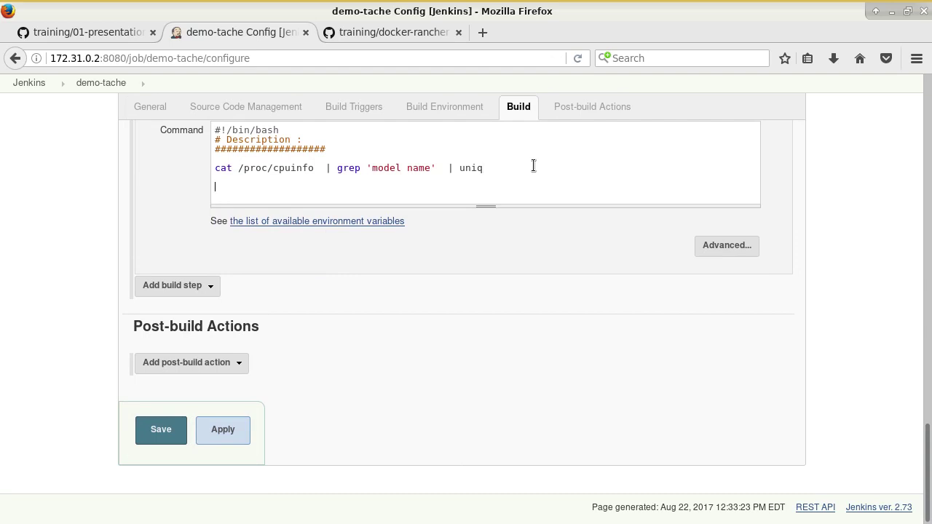
key(ctrl+v)
scroll(535, 309, up, 3)
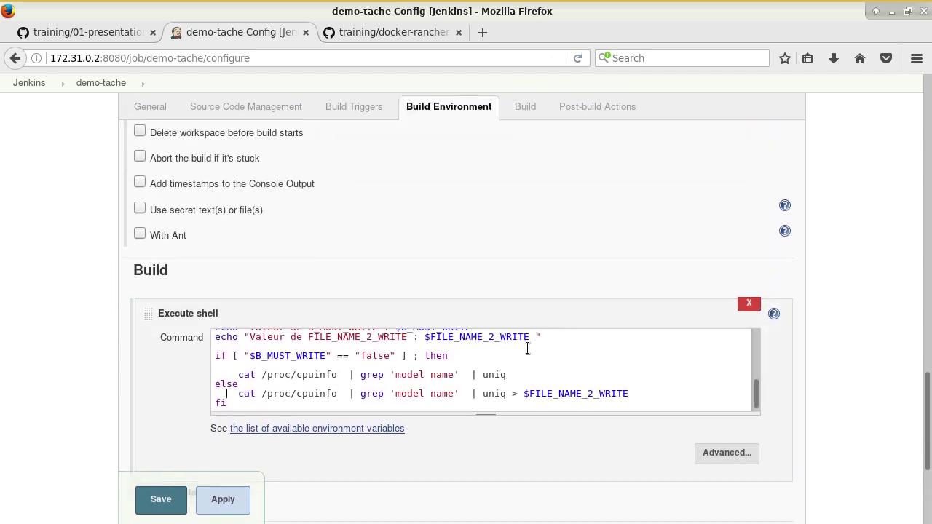
scroll(485, 372, up, 5)
drag(486, 408, 485, 515)
Step: Remove the leading spaces and stray lines so the script starts at #!/bin/bash
click(220, 401)
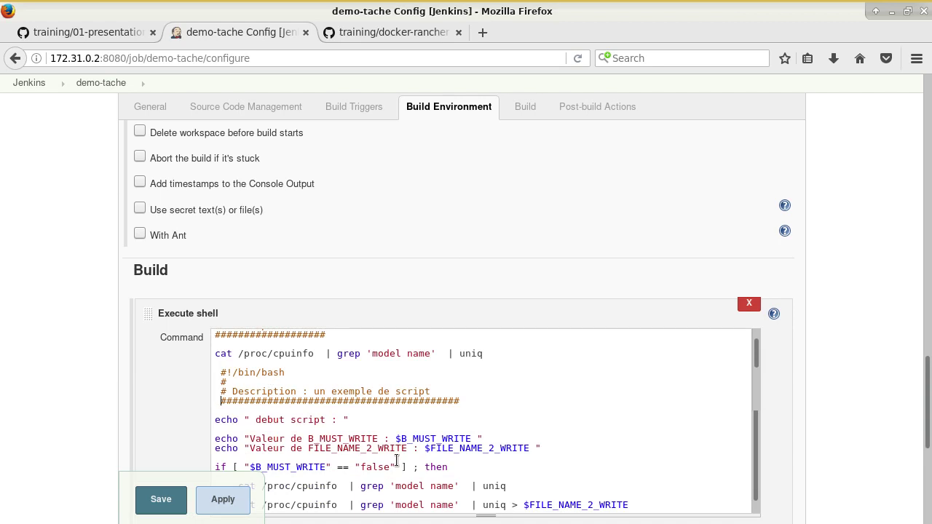
key(BackSpace)
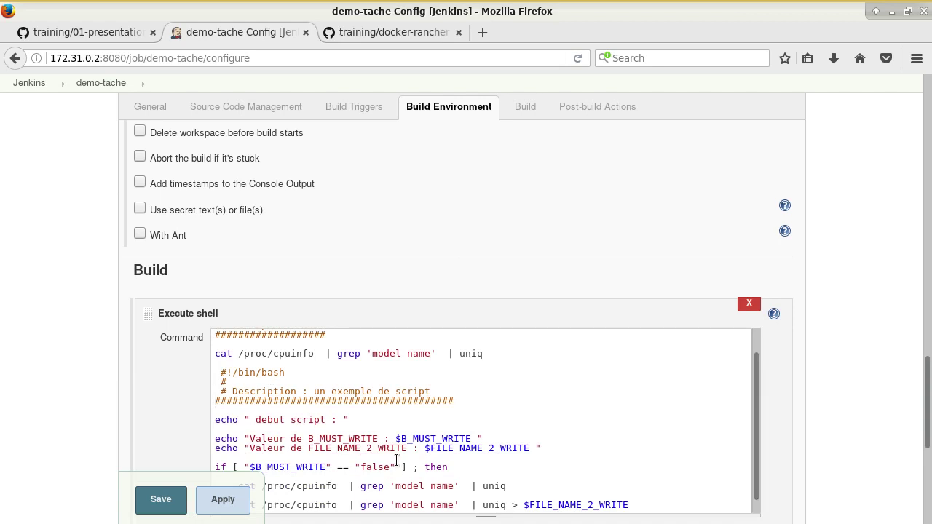
key(Up)
key(Delete)
key(Up)
key(Delete)
key(Up)
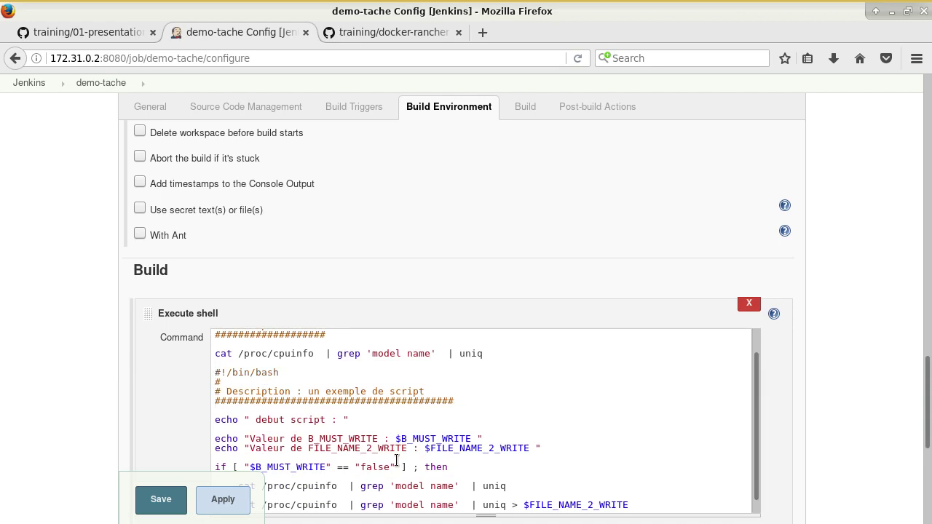
key(shift+Up)
key(shift+Up)
key(shift+Up)
key(shift+Up)
key(shift+Up)
key(Delete)
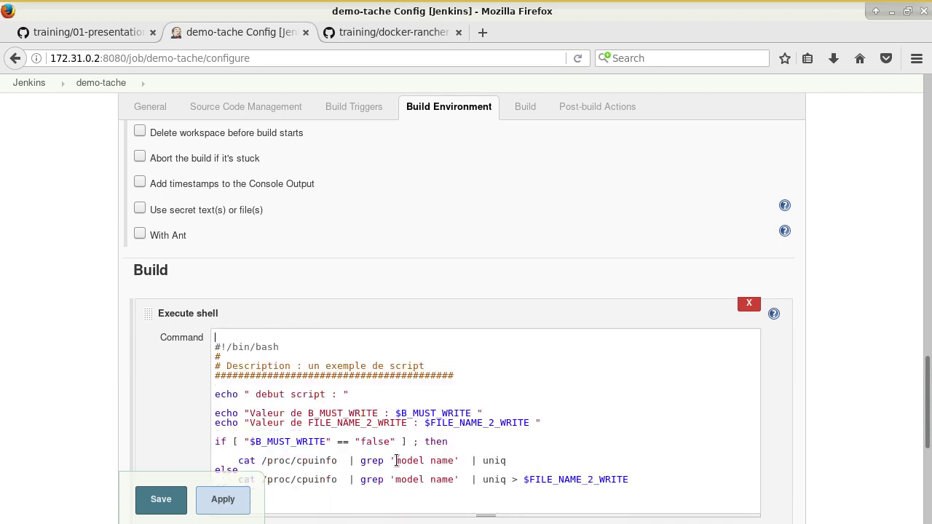
key(Delete)
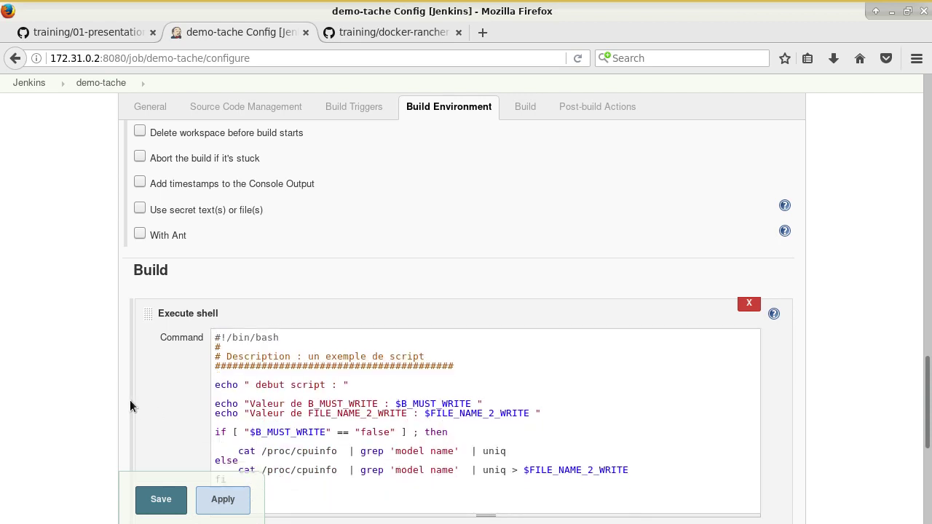
scroll(131, 393, down, 4)
scroll(175, 219, up, 2)
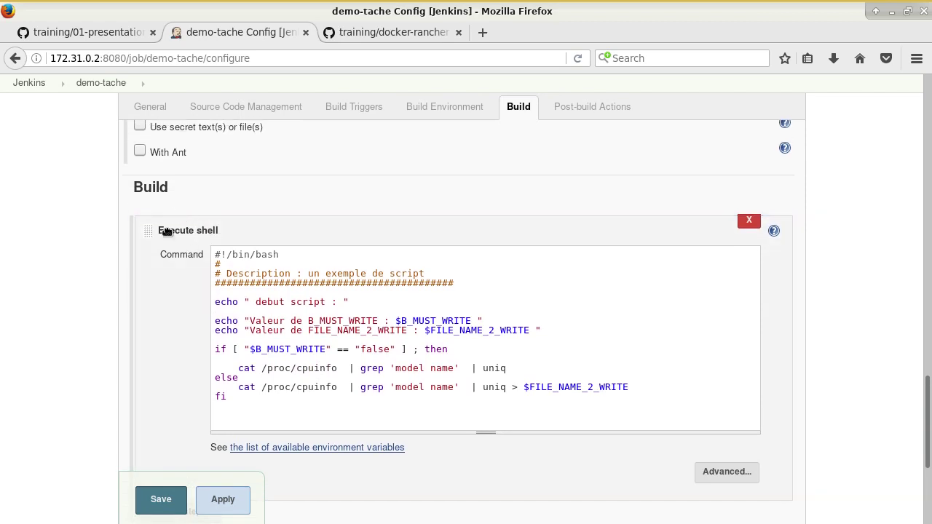
scroll(193, 291, down, 3)
Step: Add a new Execute shell step with the pasted bash script and delete the empty shell step
click(175, 387)
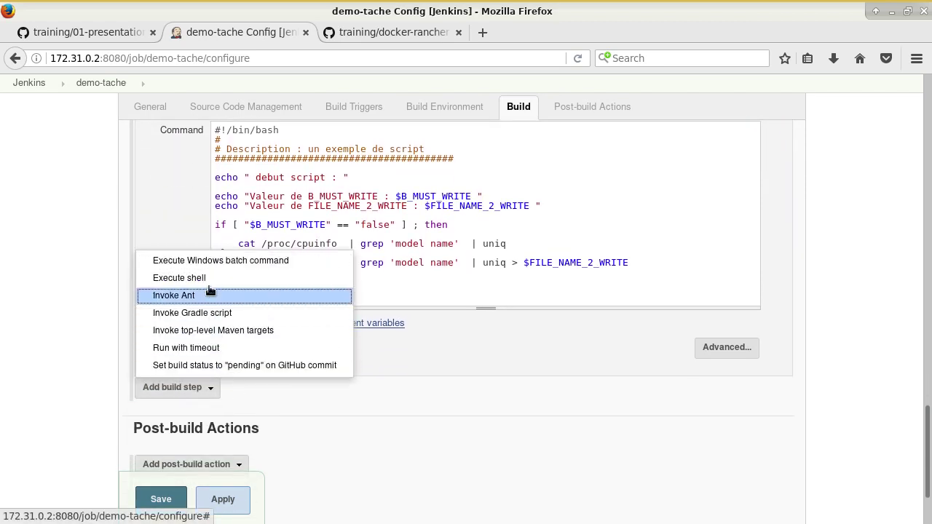
click(211, 278)
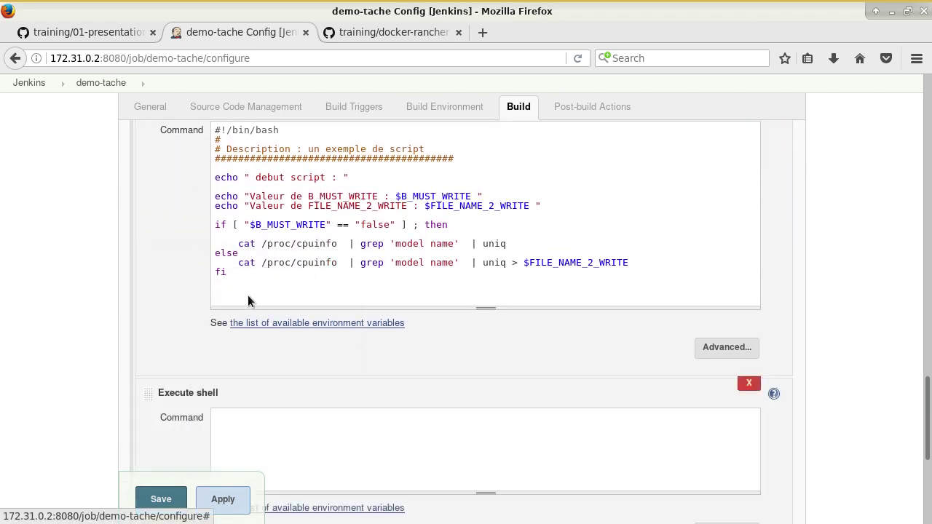
scroll(245, 391, down, 2)
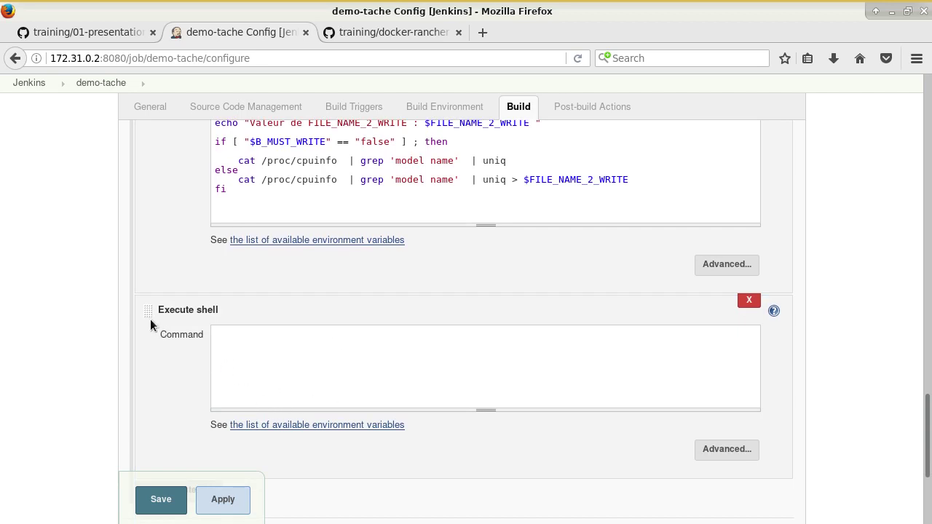
key(ctrl+v)
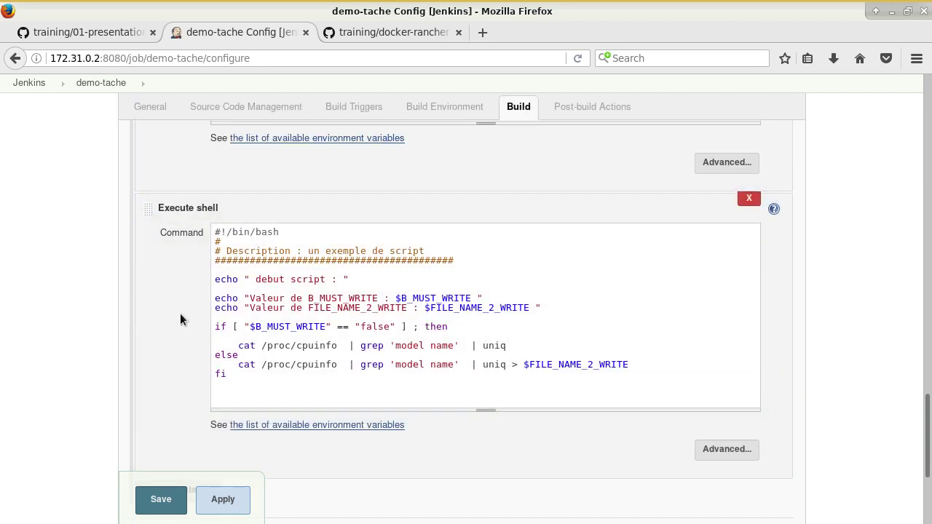
scroll(11, 314, up, 5)
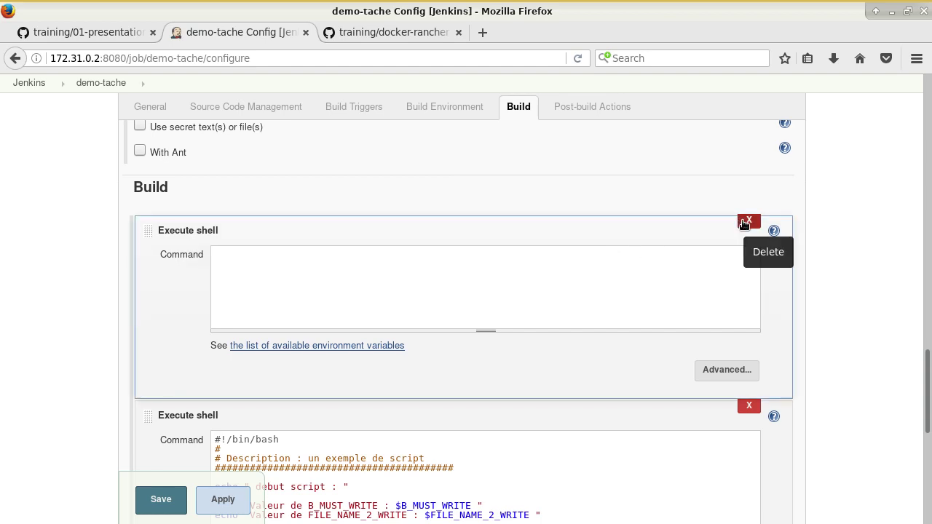
click(746, 222)
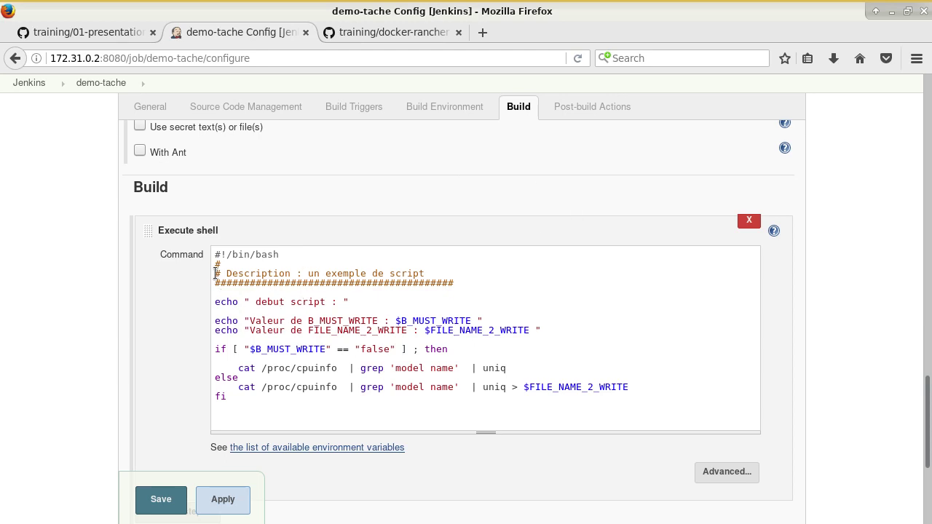
Step: Compare the script's parameter variables with the GitHub notes, then save the demo-tache configuration
drag(391, 320, 529, 330)
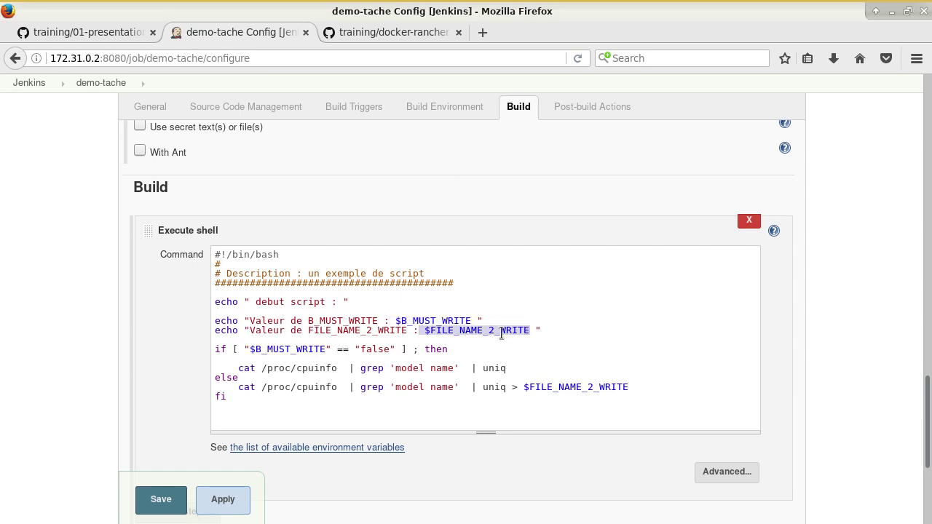
click(86, 33)
scroll(241, 219, up, 10)
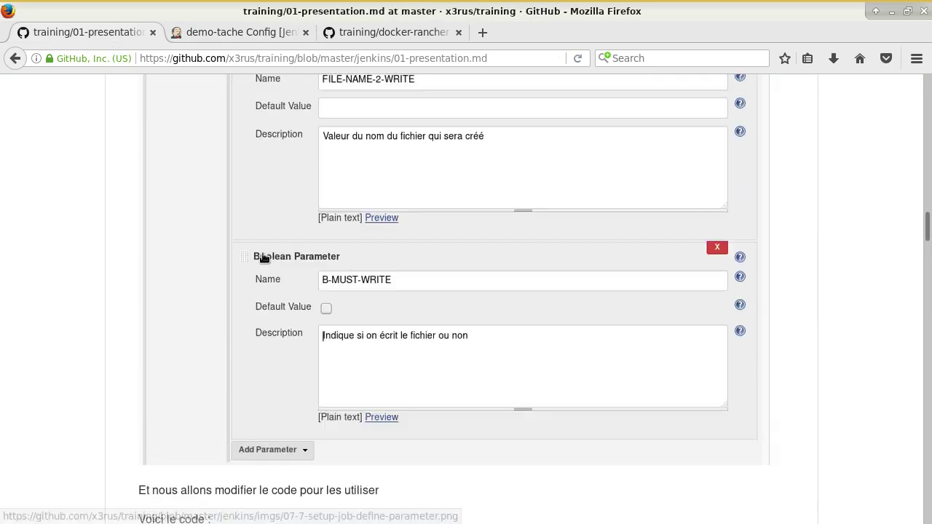
scroll(365, 261, down, 2)
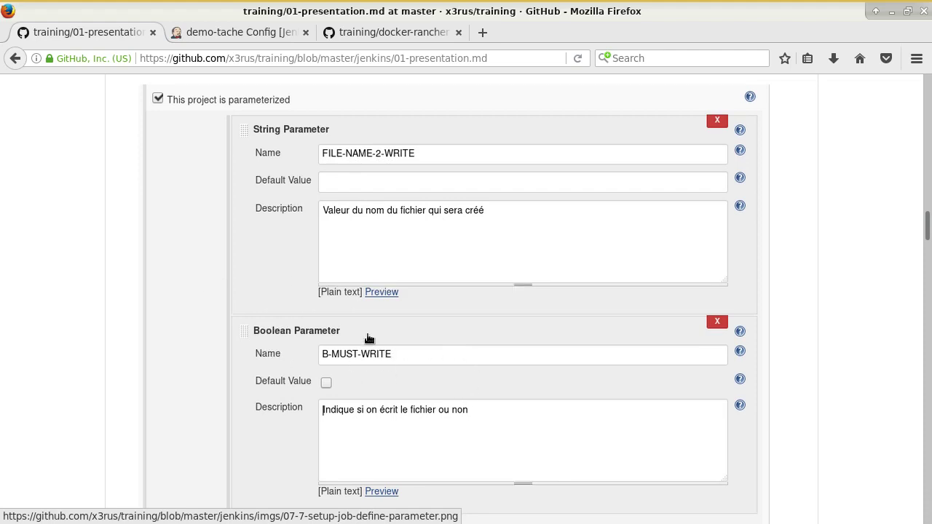
scroll(369, 338, down, 1)
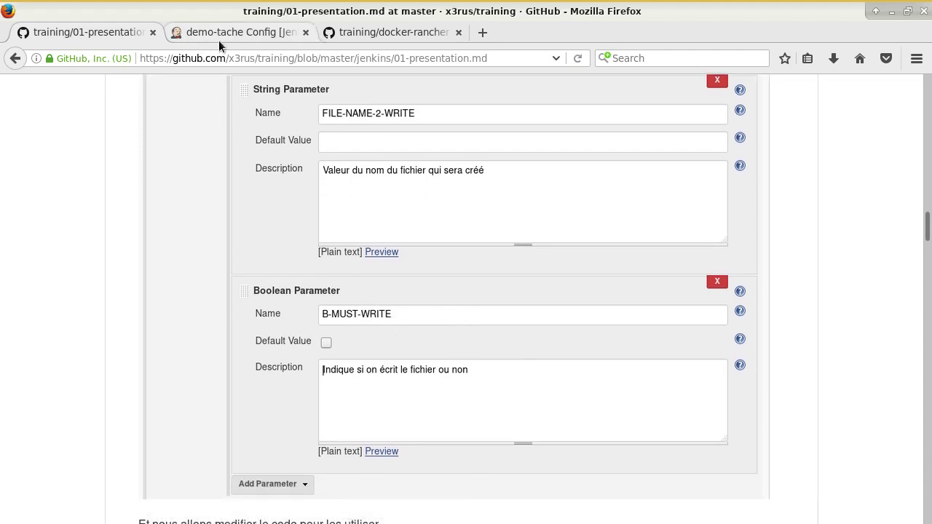
scroll(432, 141, up, 2)
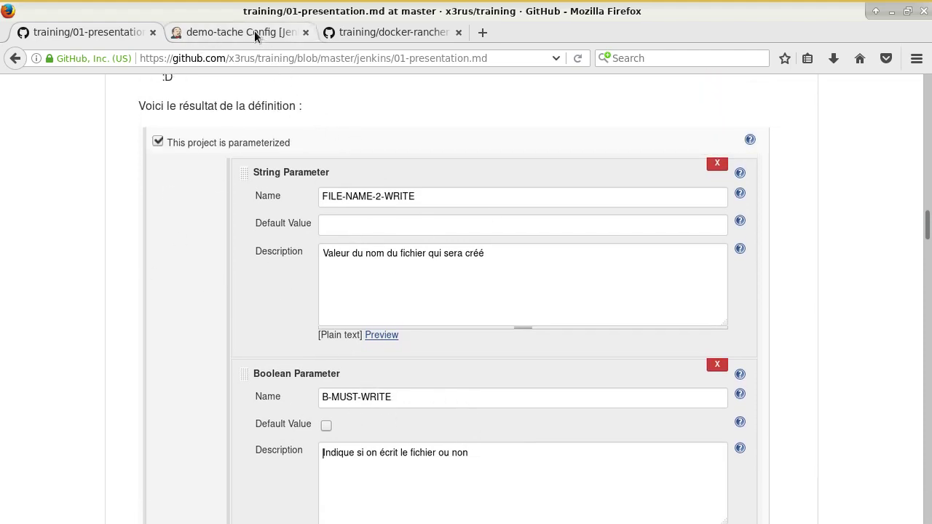
click(255, 31)
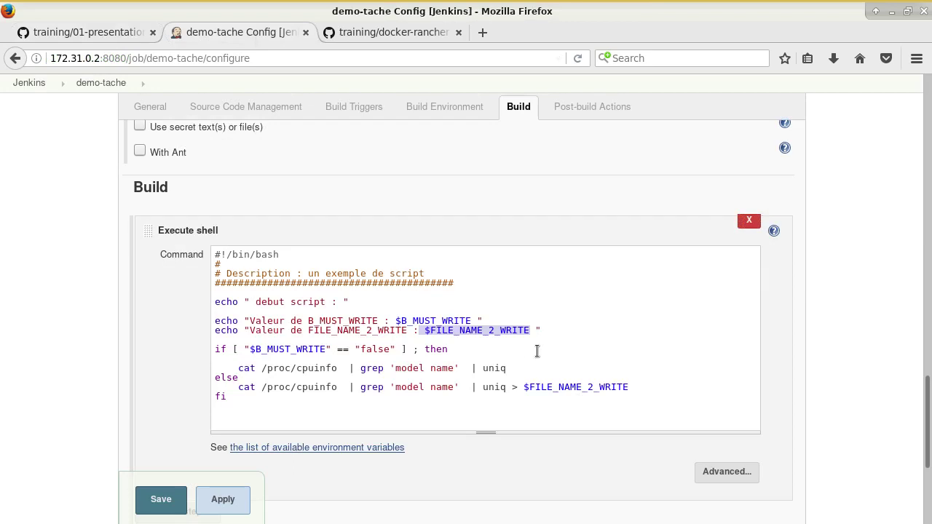
click(468, 357)
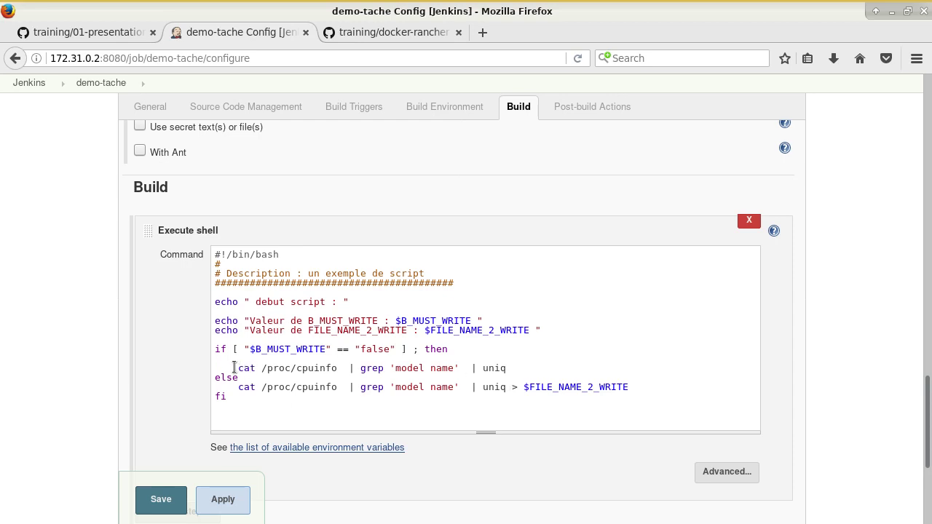
click(161, 500)
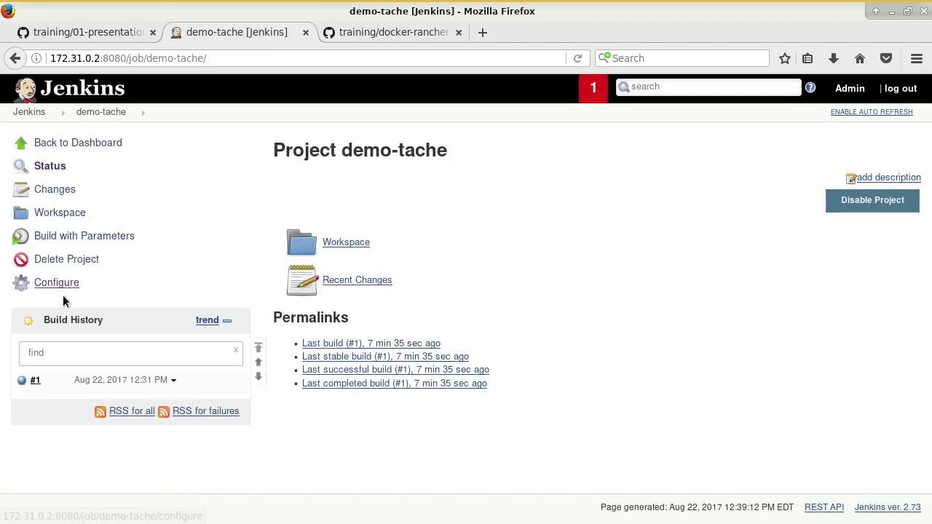
Step: Run build #2 of demo-tache with default parameters and open its console output
click(78, 236)
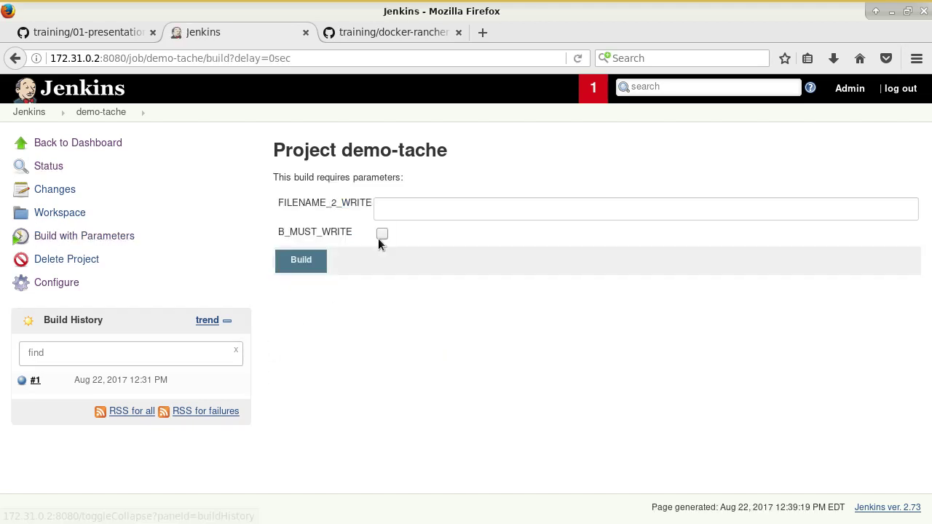
click(304, 265)
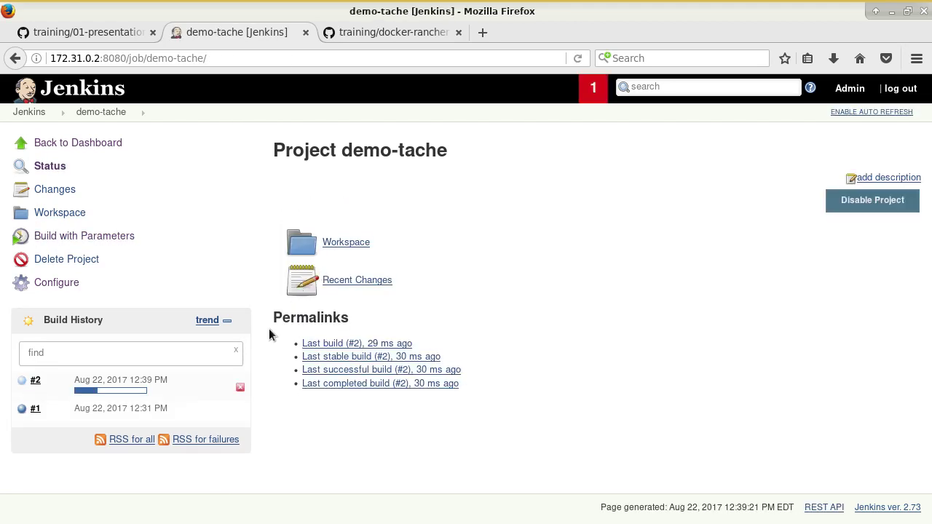
mouse_move(48, 384)
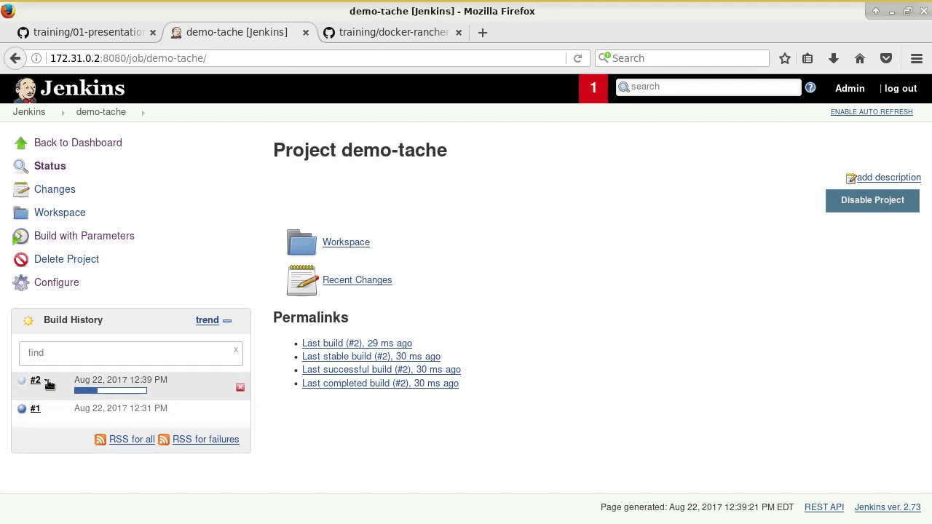
click(47, 381)
click(64, 427)
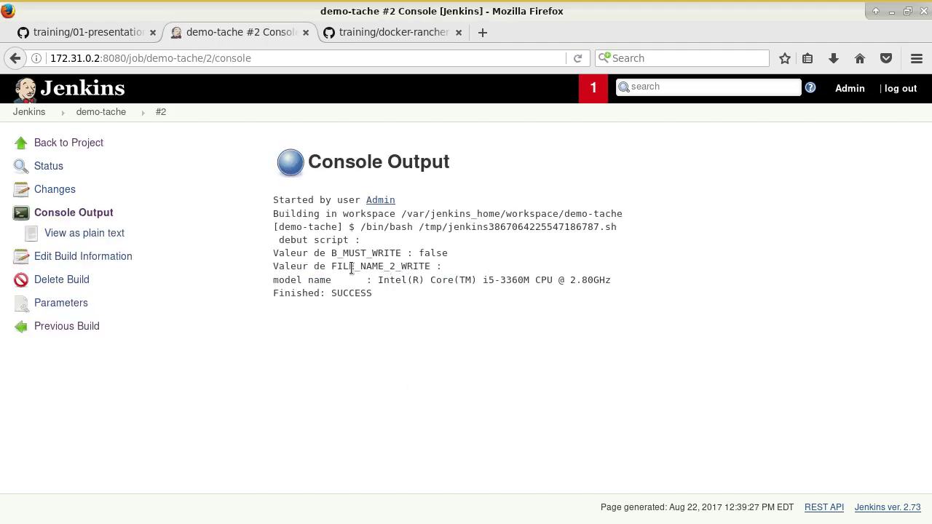
Step: Review build #2's log showing B_MUST_WRITE false, an empty FILE_NAME_2_WRITE and the CPU model name
drag(332, 253, 450, 255)
double_click(446, 253)
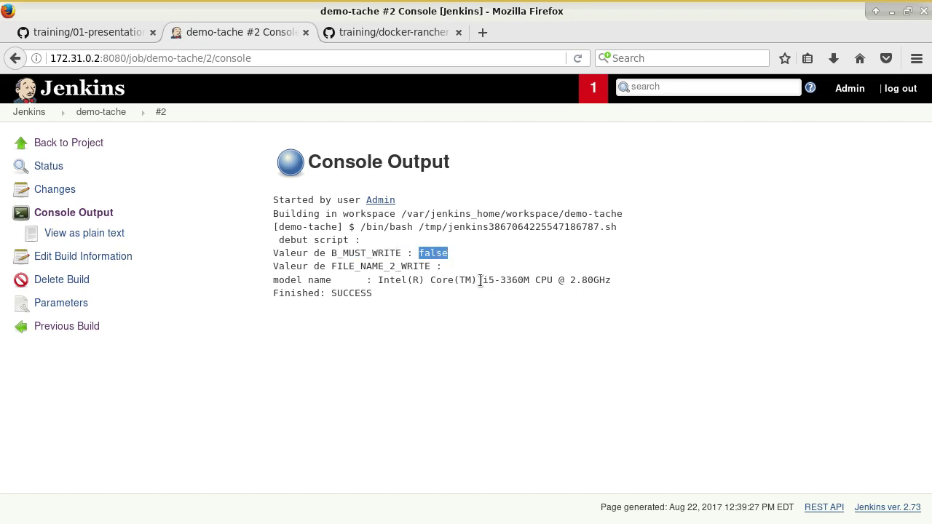
drag(361, 267, 466, 267)
click(486, 273)
triple_click(496, 260)
drag(311, 282, 551, 272)
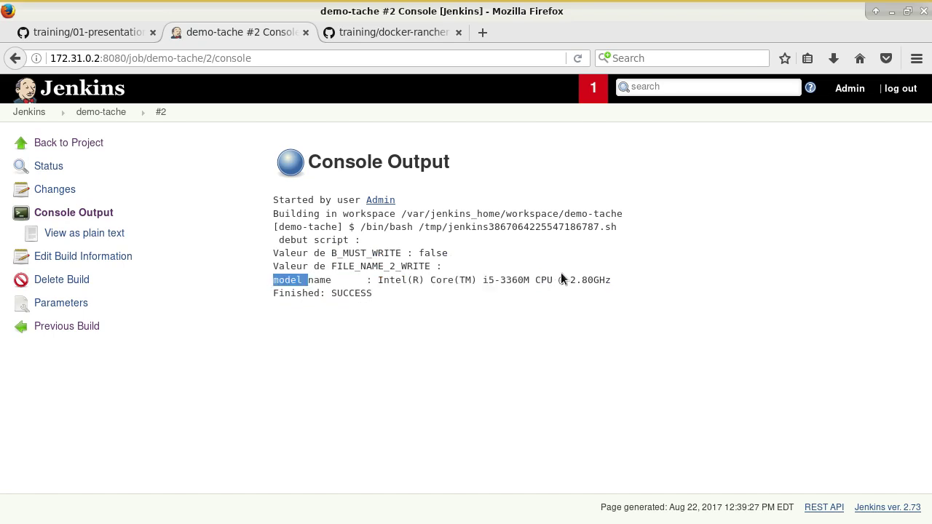
click(82, 143)
Step: Start build #3 with the file name parameter set to /tmp/toto
click(82, 234)
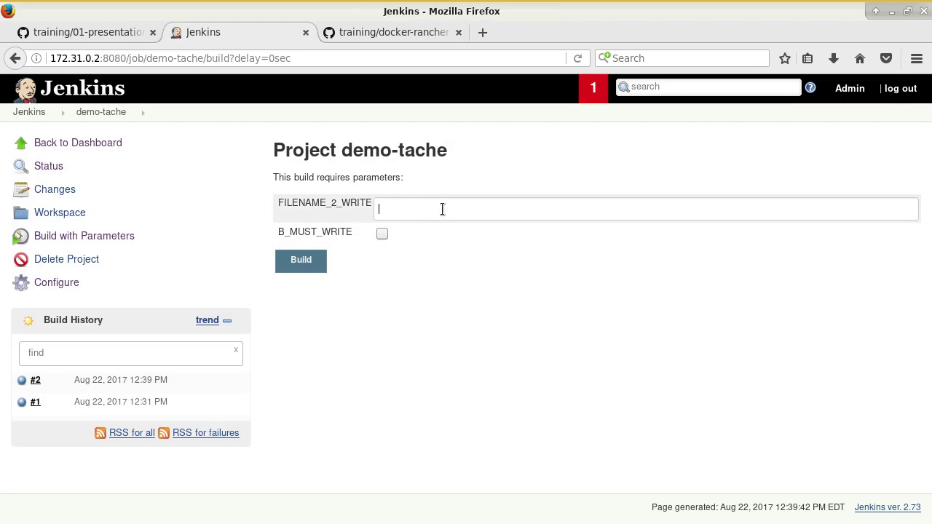
text(/tmp/toto)
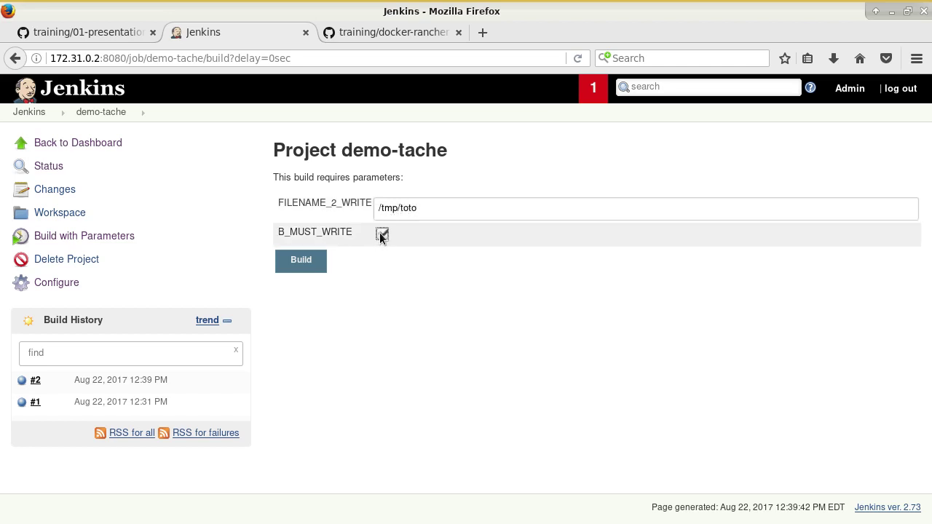
click(307, 262)
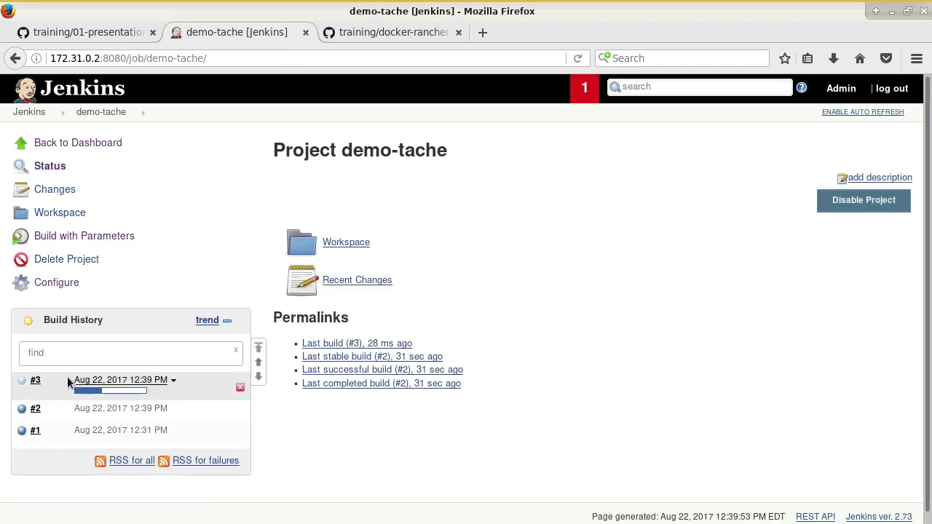
Step: Inspect build #3's console log, spotting the ambiguous redirect on $FILE_NAME_2_WRITE
click(50, 381)
click(90, 427)
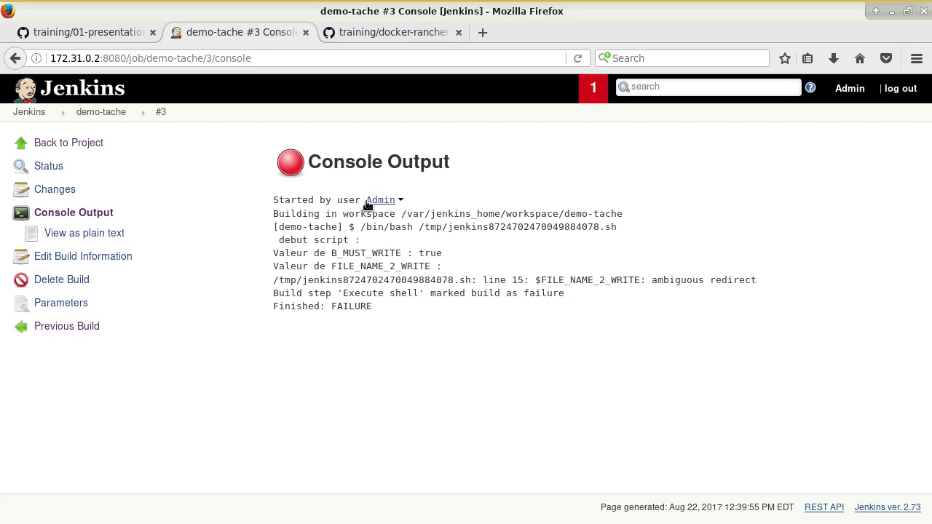
click(76, 144)
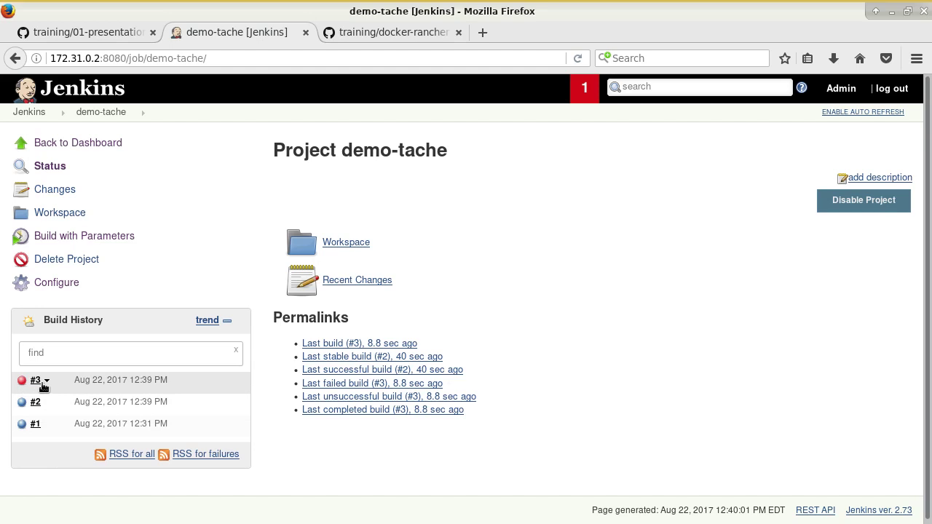
click(46, 381)
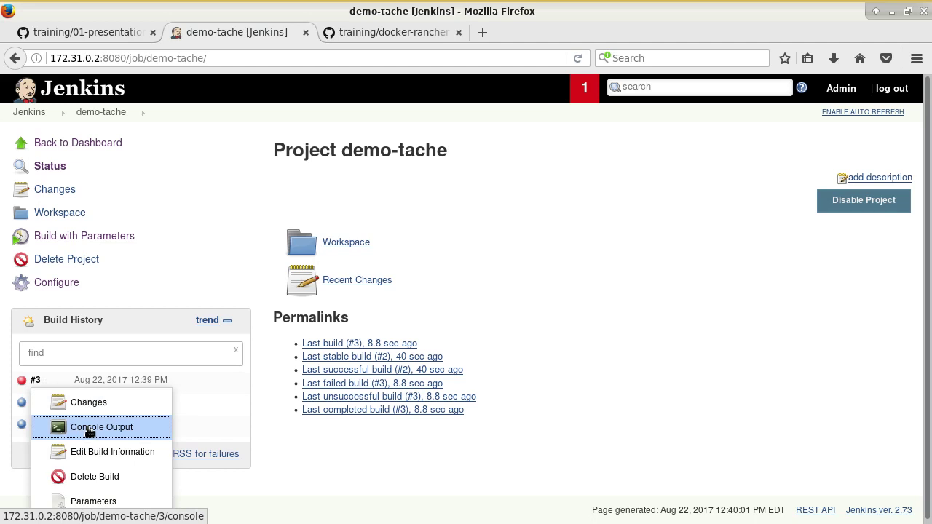
click(89, 430)
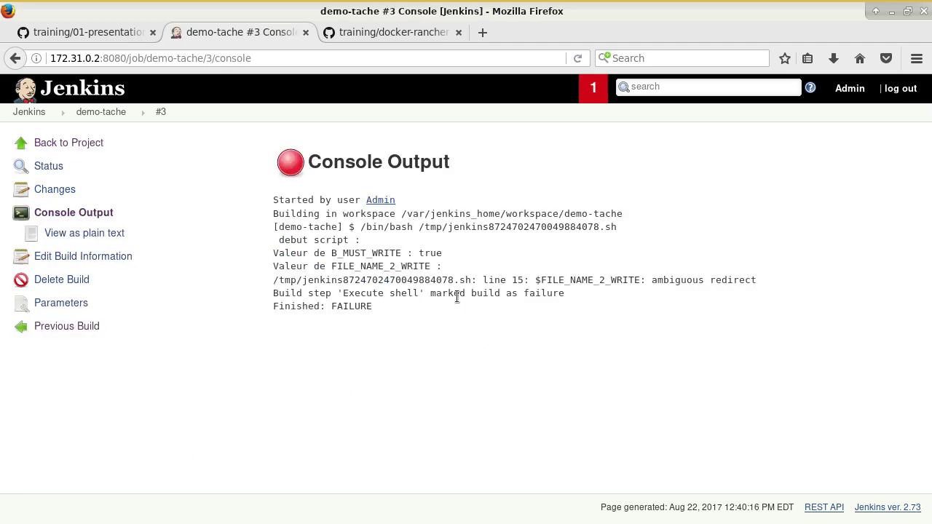
drag(279, 252, 453, 254)
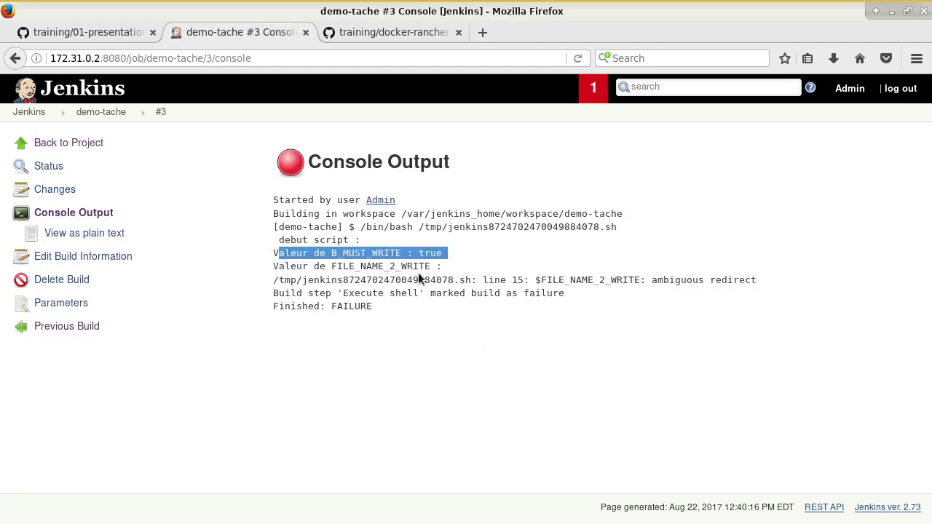
drag(343, 267, 653, 288)
click(458, 271)
click(658, 283)
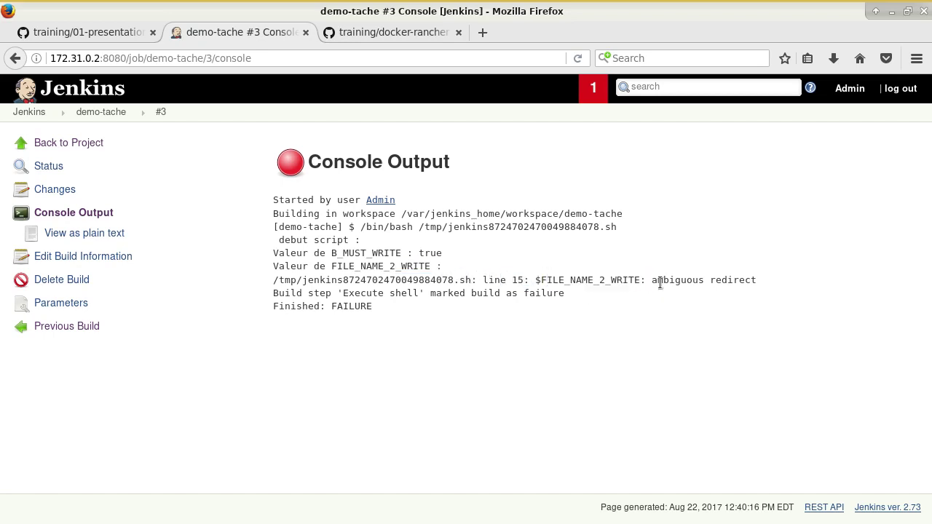
drag(540, 280, 646, 282)
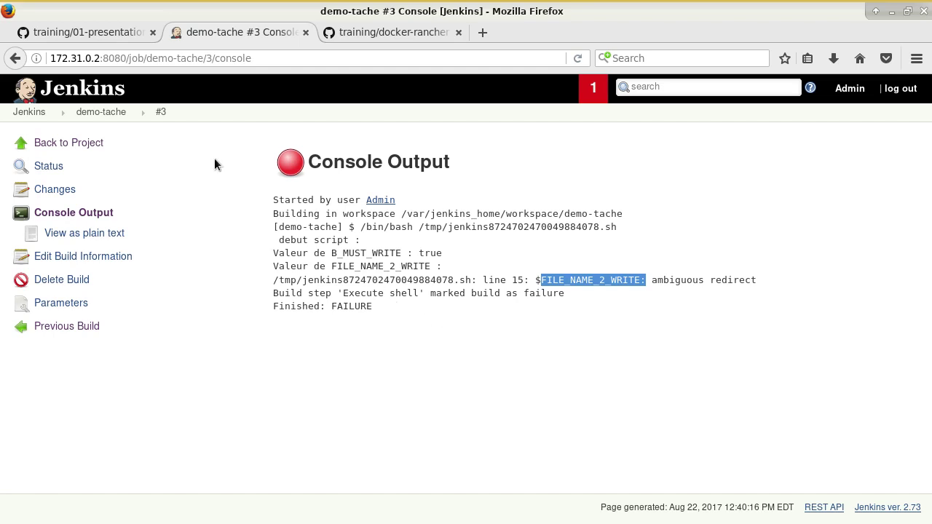
click(70, 146)
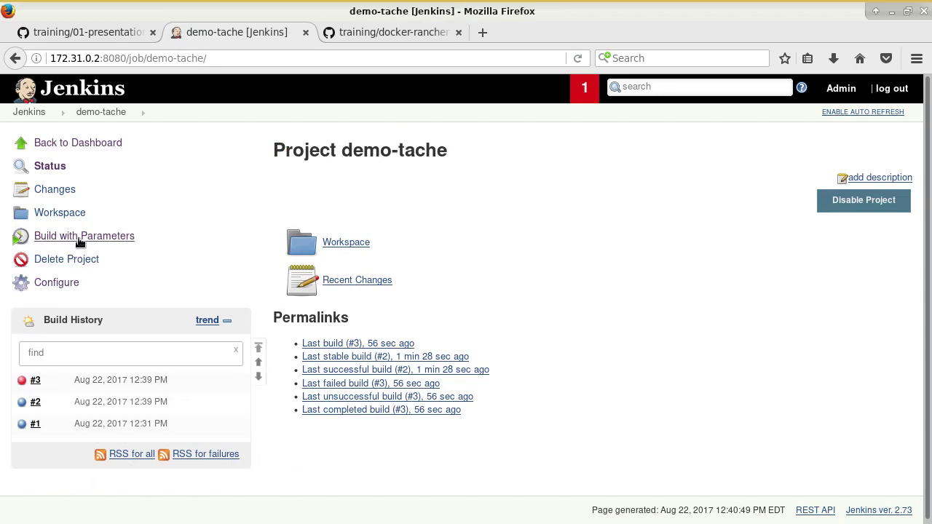
Step: Copy the FILENAME_2_WRITE parameter name and use it to replace FILE_NAME_2_WRITE in the redirect
click(57, 283)
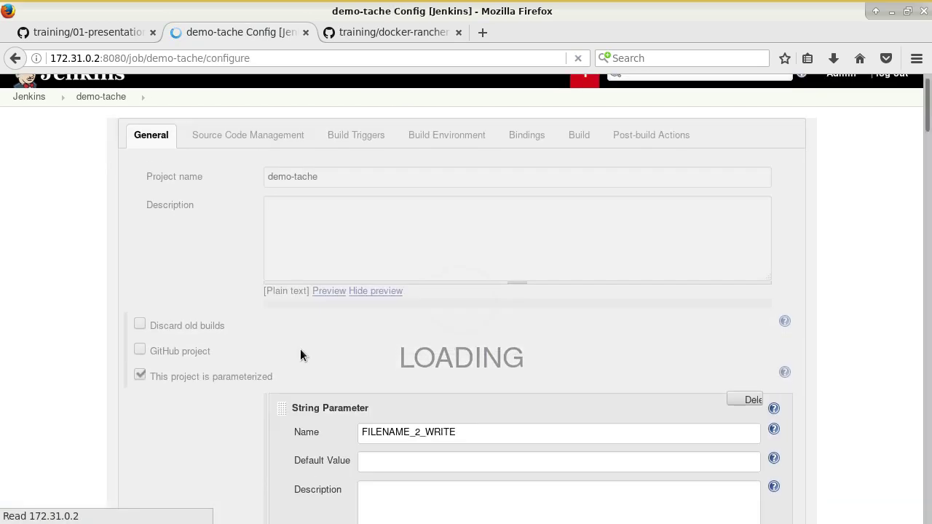
scroll(355, 349, down, 5)
drag(428, 232, 309, 231)
key(ctrl+c)
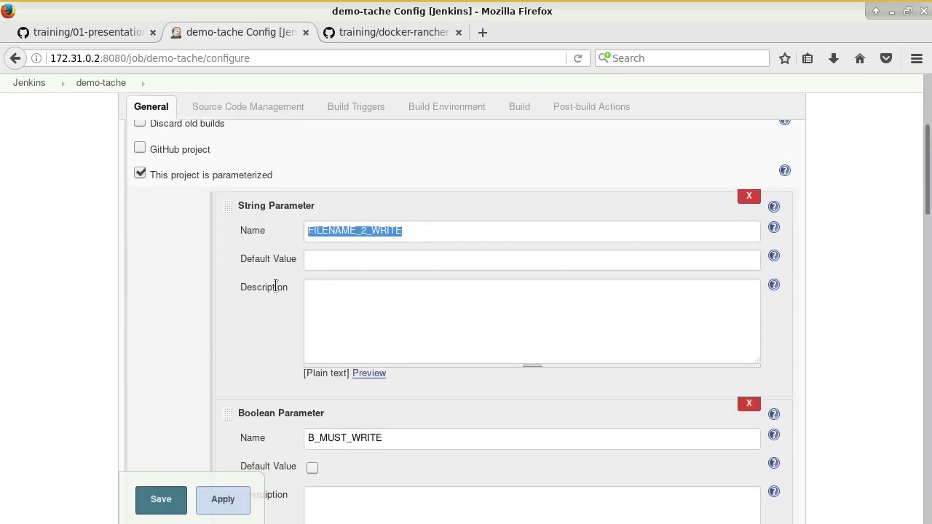
scroll(114, 337, down, 10)
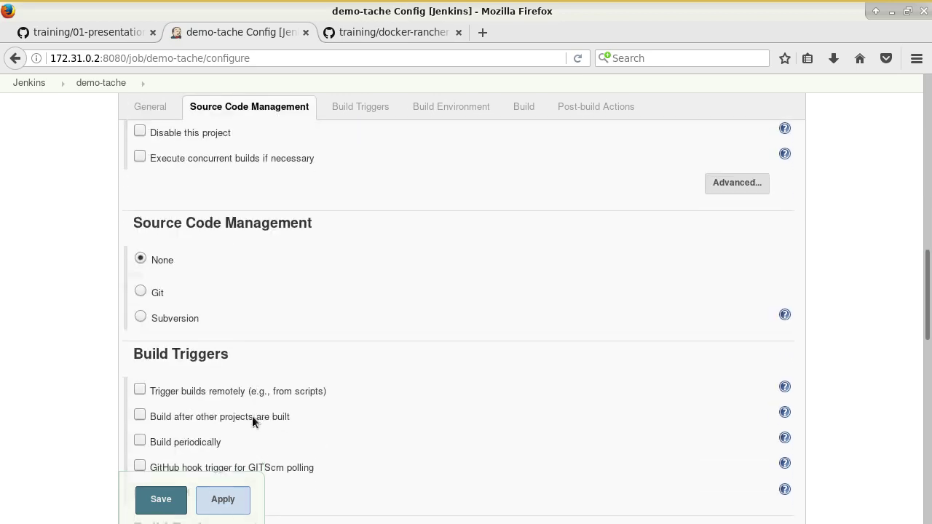
scroll(401, 389, down, 4)
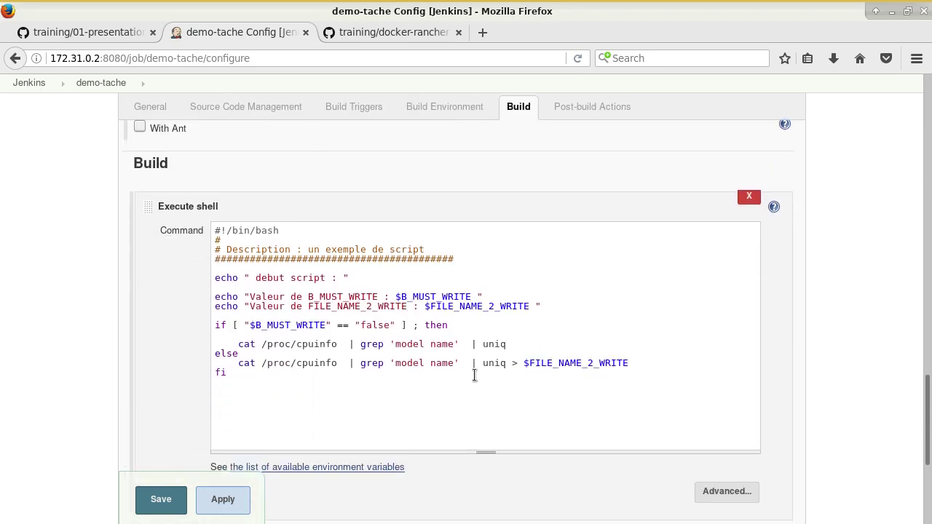
click(532, 364)
key(ctrl+v)
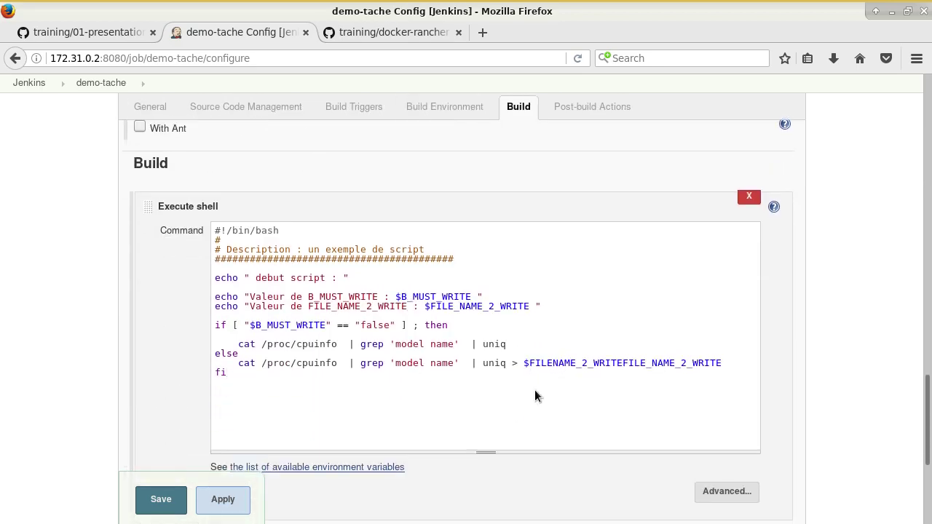
key(shift+End)
key(Delete)
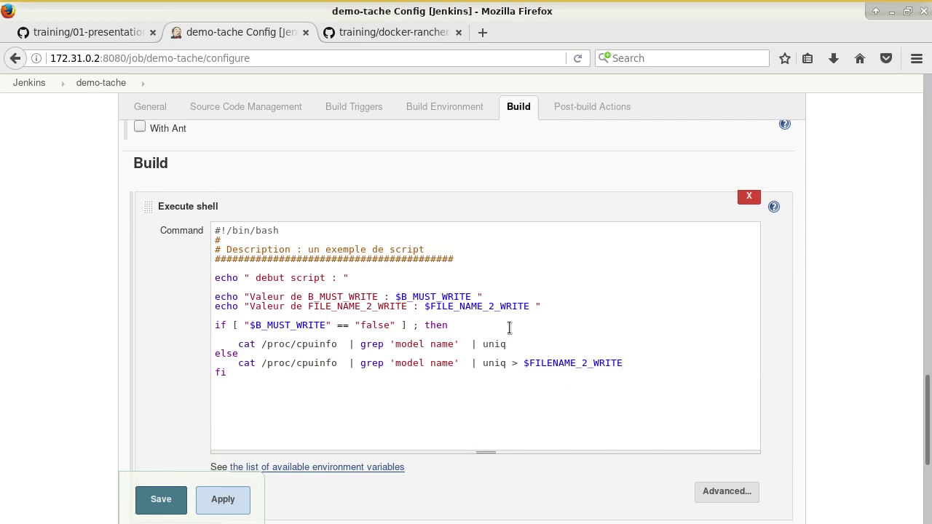
Step: Change the echo line's variable to $FILENAME_2_WRITE as well and save the job
click(430, 307)
key(ctrl+v)
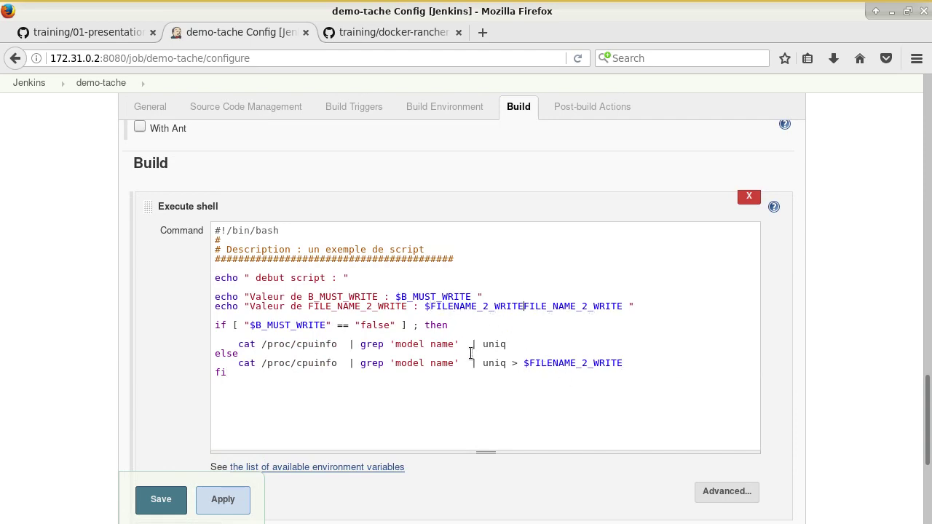
key(shift+End)
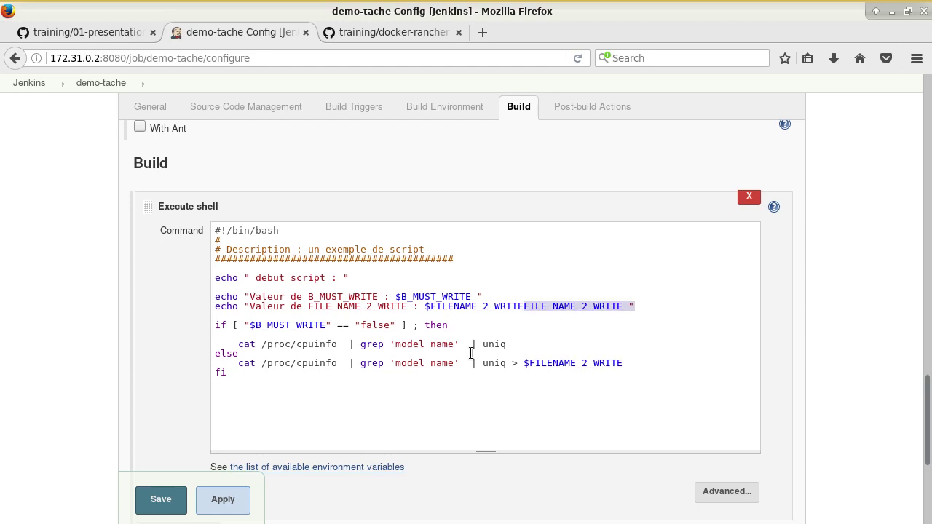
key(Delete)
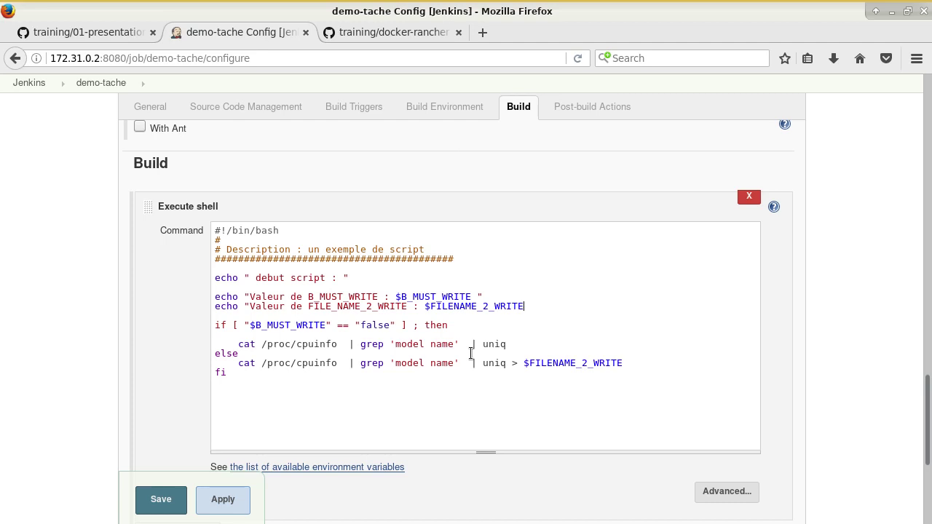
click(161, 501)
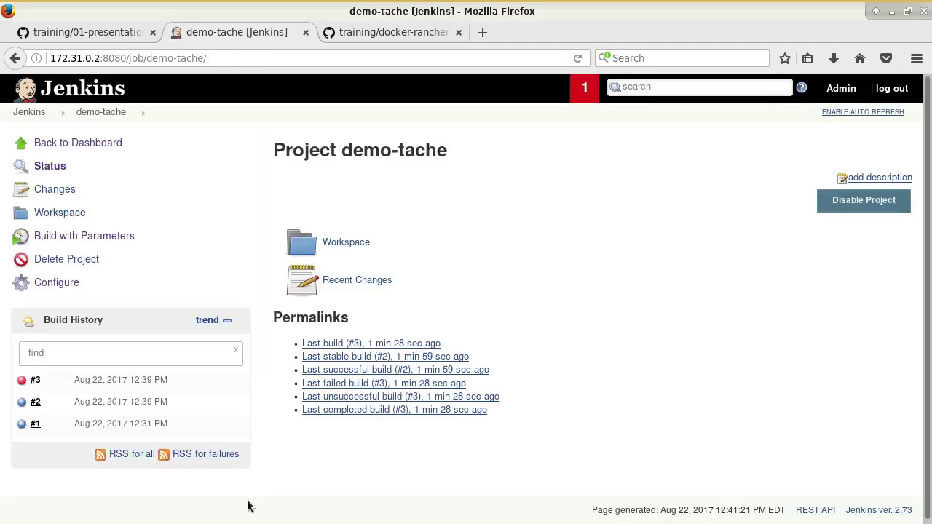
Step: Add the missing closing quote at the end of the script's echo line and save demo-tache
click(58, 283)
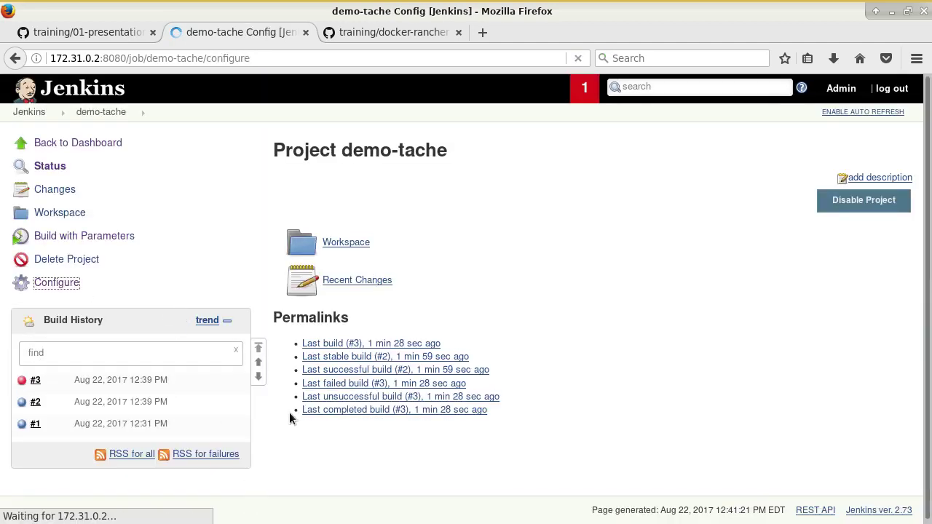
scroll(507, 443, down, 10)
scroll(507, 452, down, 10)
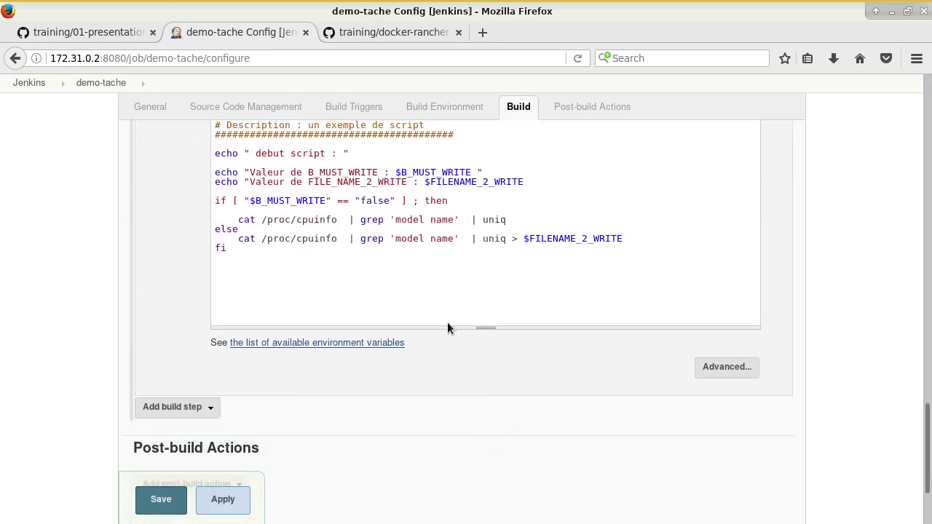
click(546, 181)
text(")
click(161, 500)
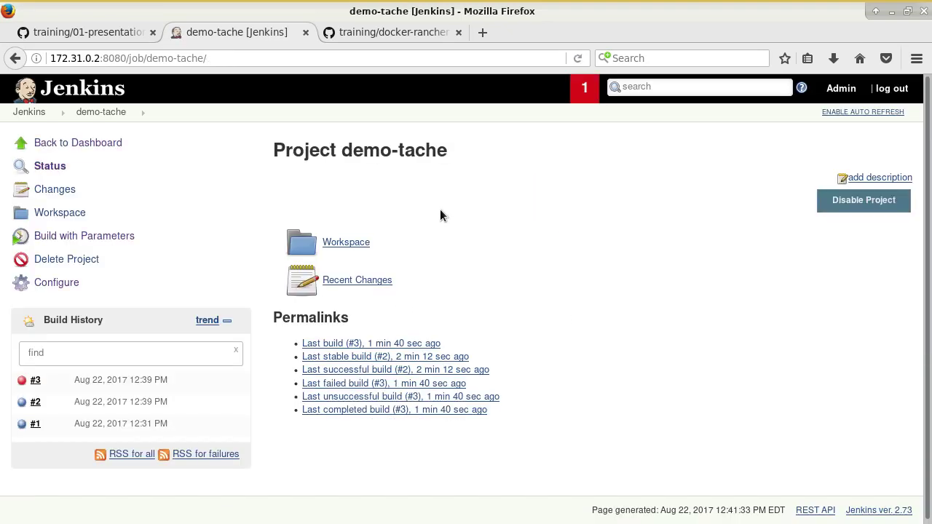
Step: Go through the dashboard and demo-tache project page to failed build #3's status page
click(80, 238)
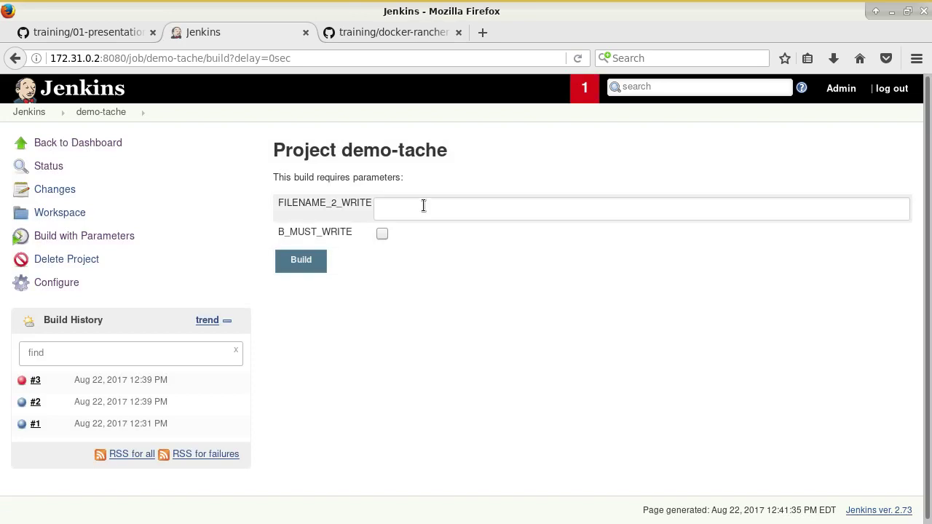
click(70, 144)
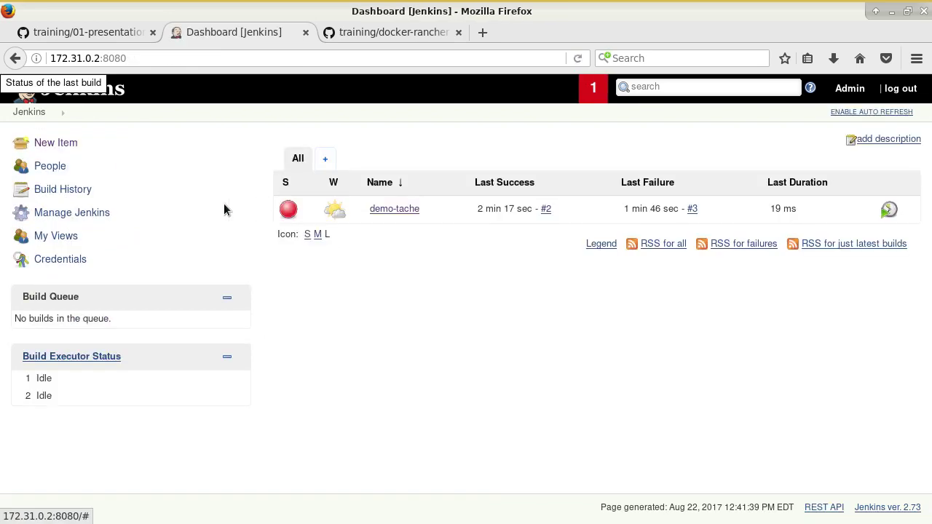
click(394, 210)
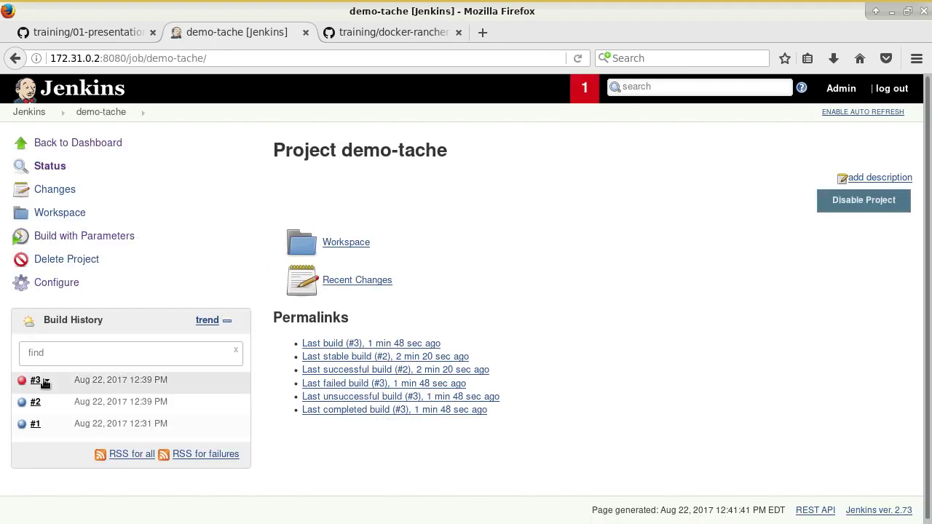
click(45, 379)
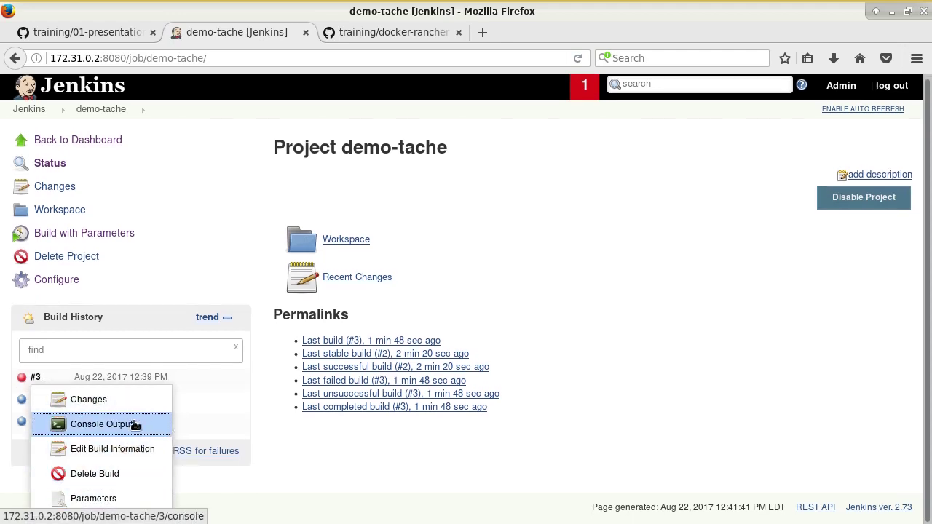
click(373, 472)
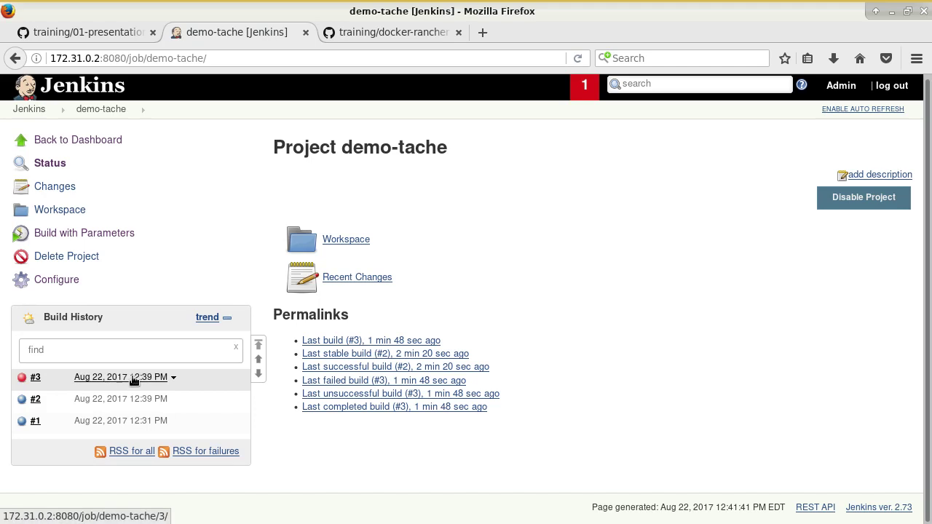
click(35, 378)
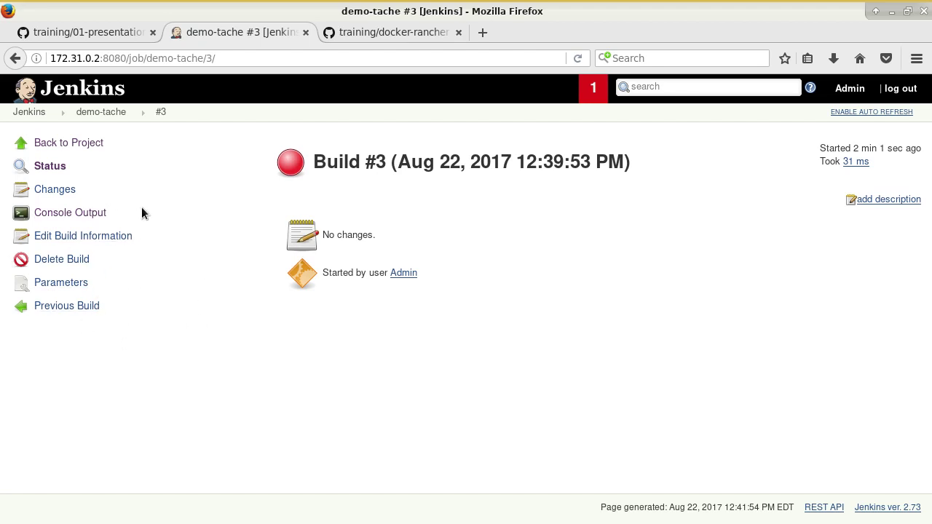
Step: View build #3's Parameters, select the /tmp/toto value, and go back to the demo-tache project
click(91, 144)
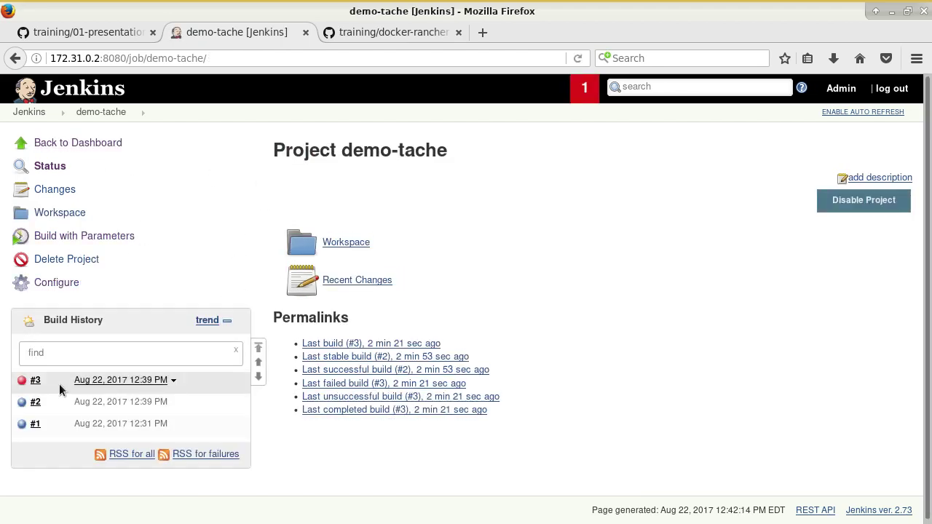
click(51, 384)
scroll(131, 455, down, 1)
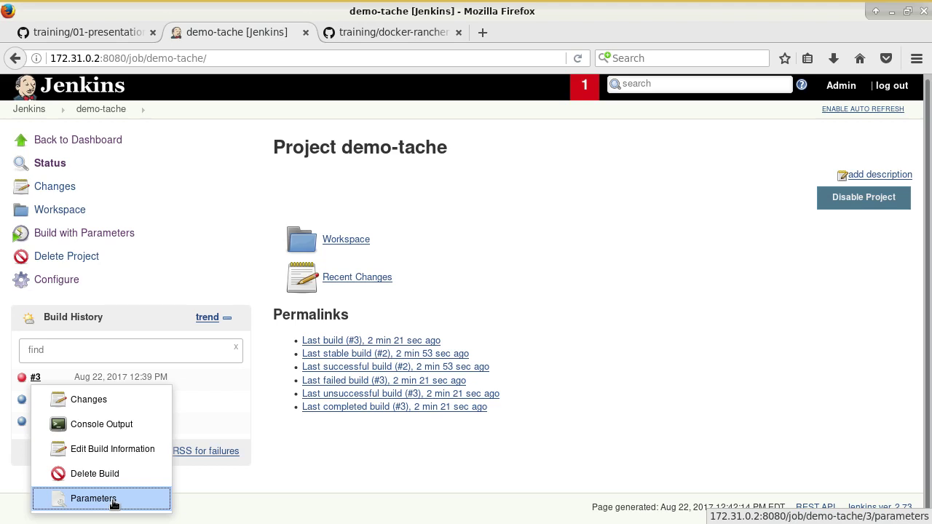
click(114, 501)
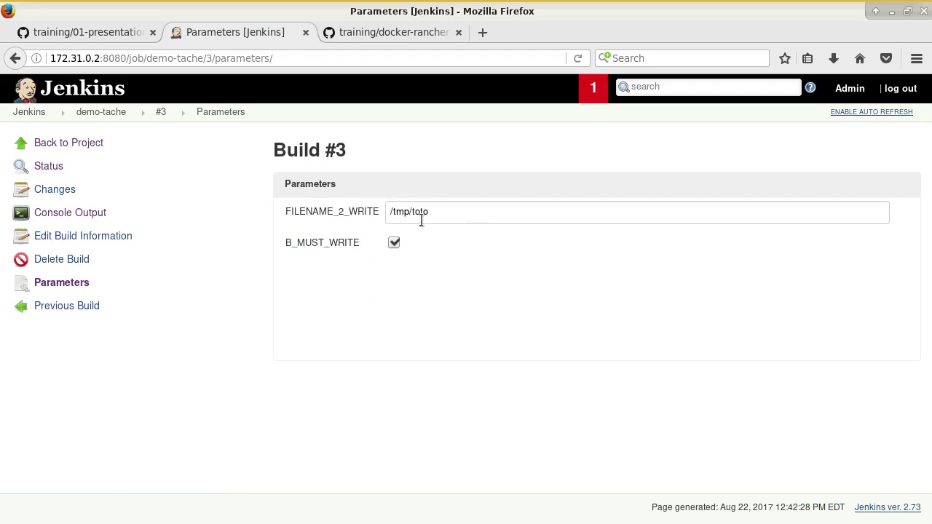
click(69, 145)
drag(70, 144, 308, 149)
drag(441, 212, 305, 208)
click(51, 142)
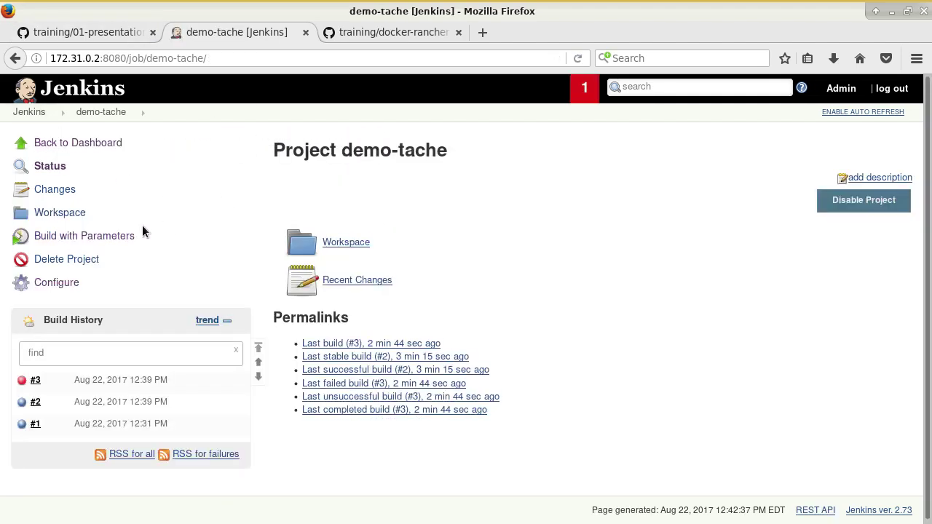
Step: Start build #4 of demo-tache with B_MUST_WRITE turned on
click(124, 235)
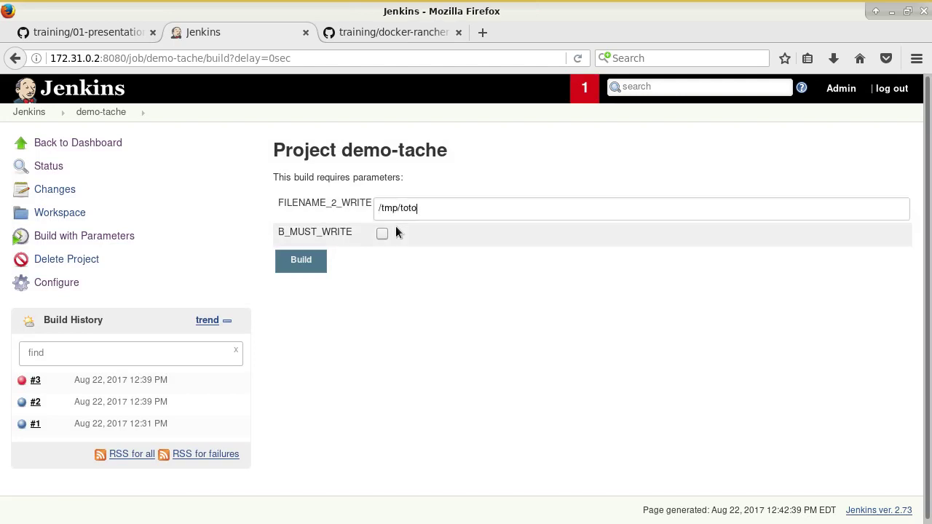
click(382, 234)
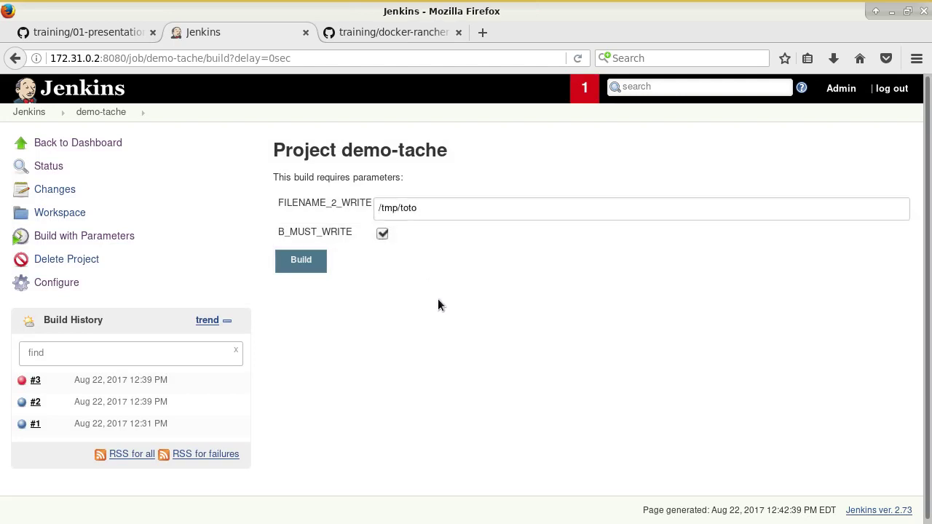
click(311, 261)
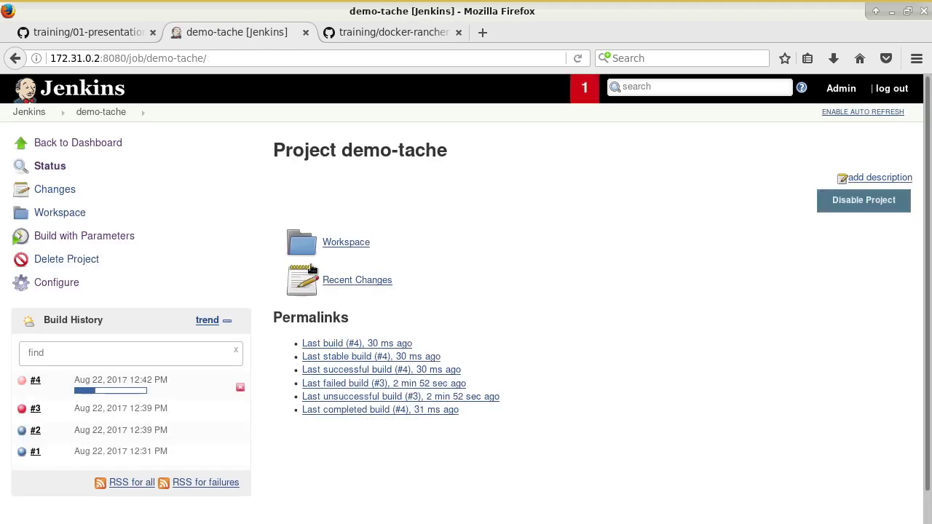
Step: Check build #4's console output for SUCCESS, then return to the project page
click(48, 384)
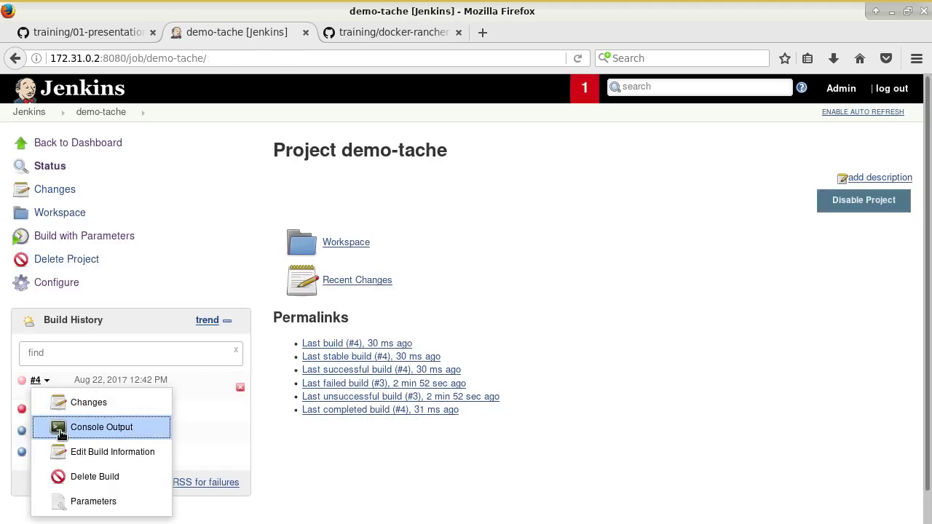
click(62, 430)
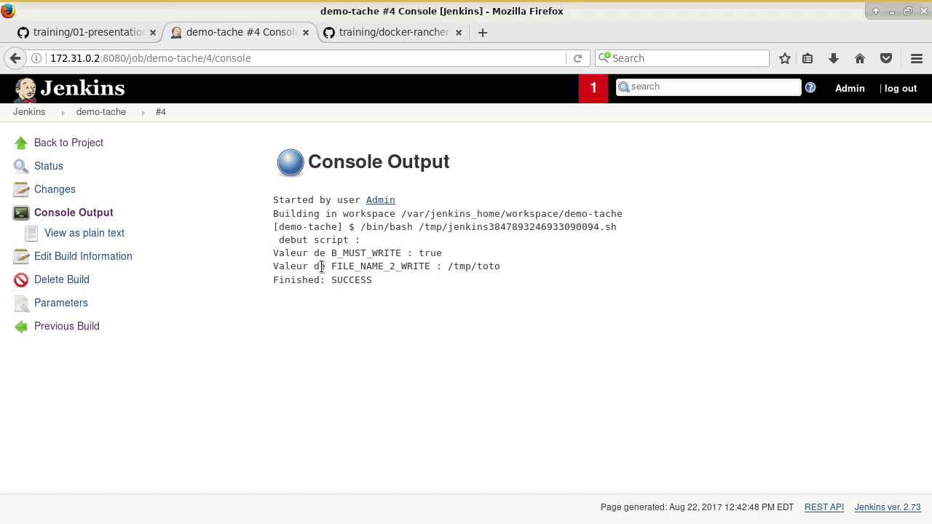
drag(430, 255, 463, 258)
click(467, 262)
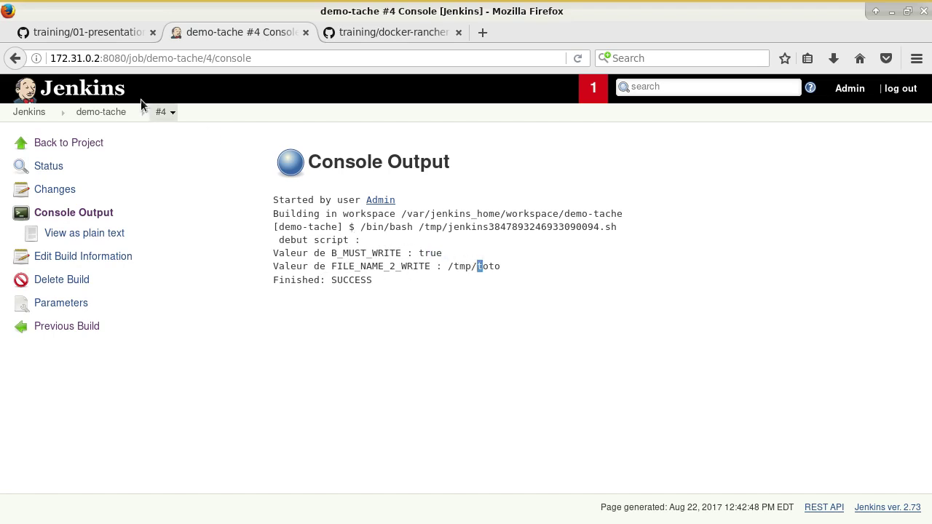
click(72, 142)
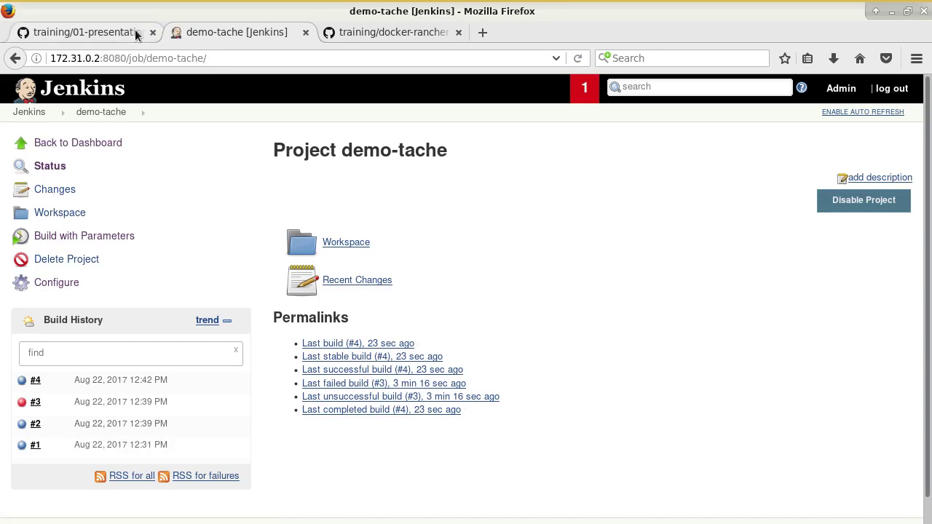
key(ctrl+Page_Up)
scroll(309, 245, down, 6)
scroll(204, 241, down, 11)
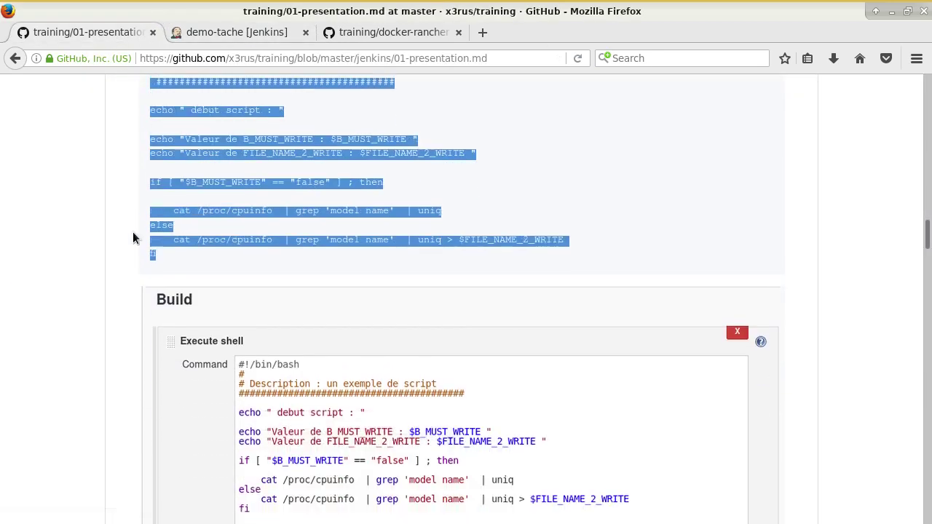
scroll(235, 275, down, 11)
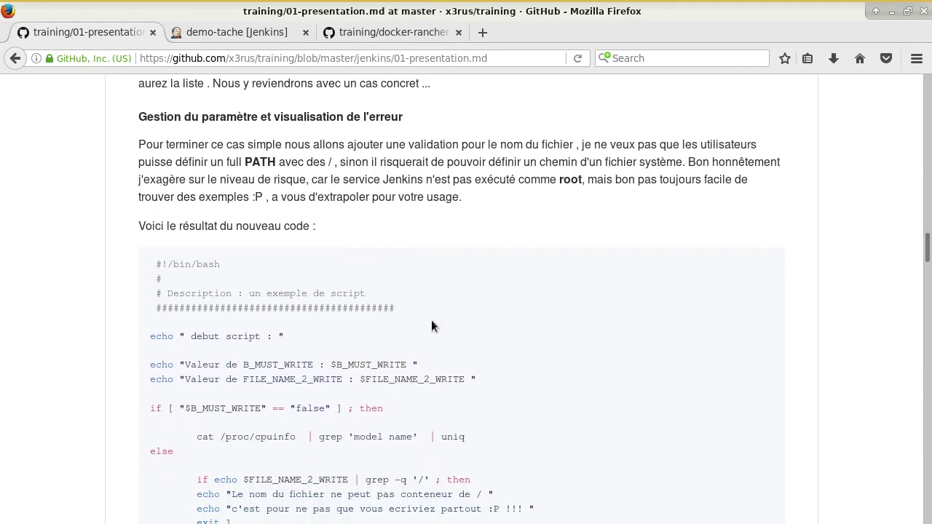
scroll(433, 320, down, 1)
scroll(452, 328, up, 1)
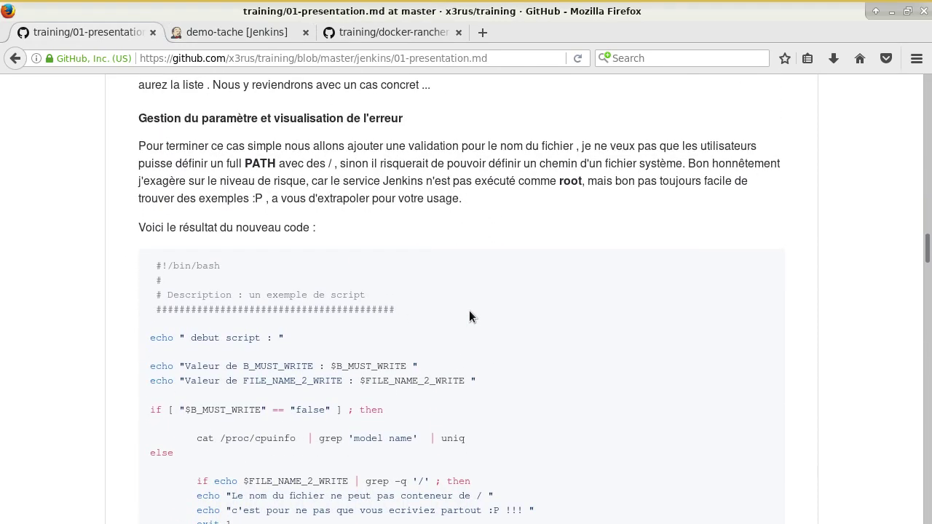
scroll(471, 321, up, 2)
scroll(480, 319, down, 6)
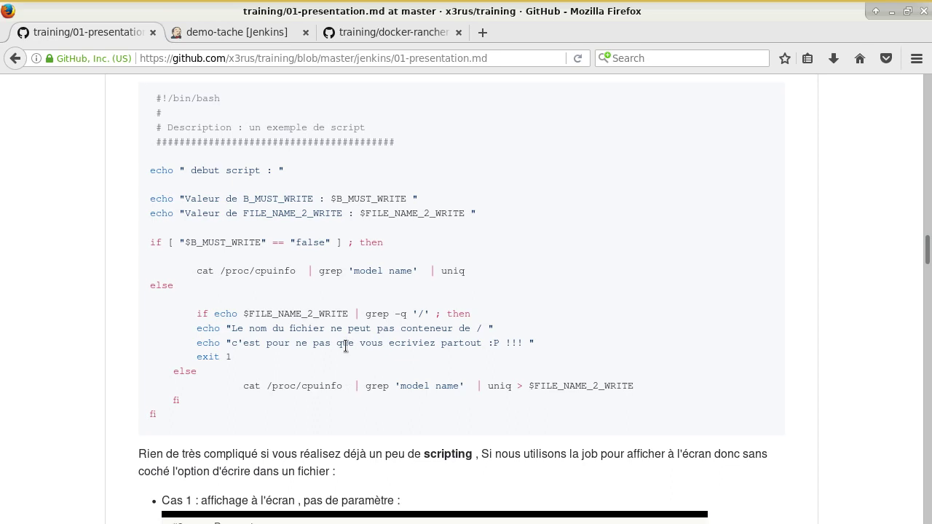
scroll(437, 350, up, 1)
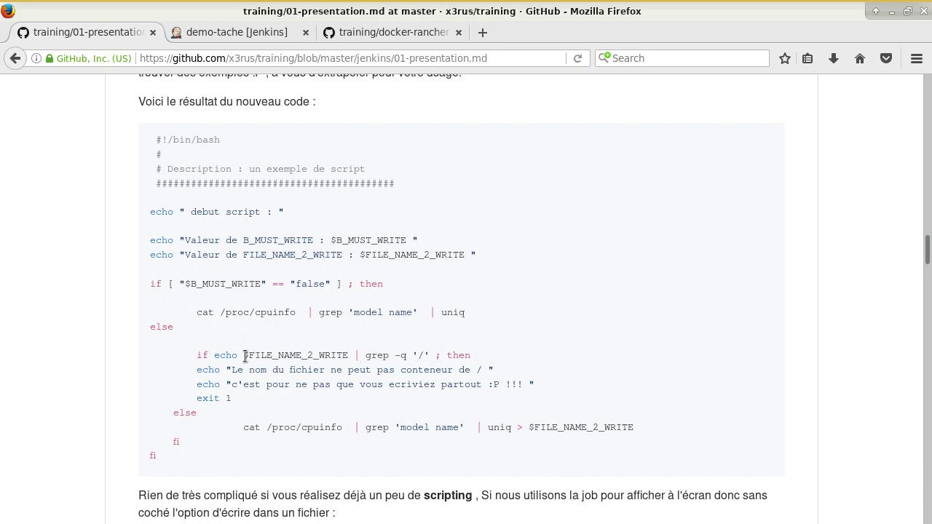
drag(244, 356, 127, 348)
click(129, 350)
drag(244, 399, 128, 359)
key(ctrl+c)
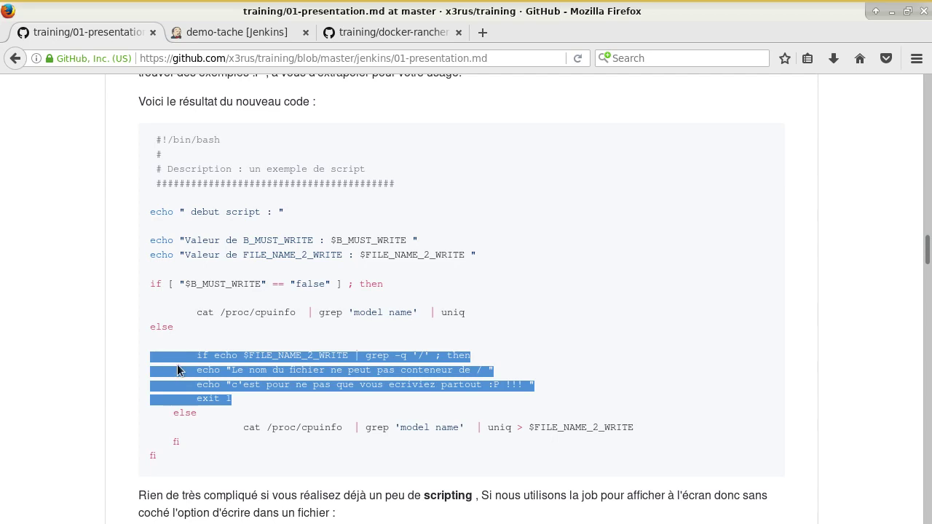
click(273, 34)
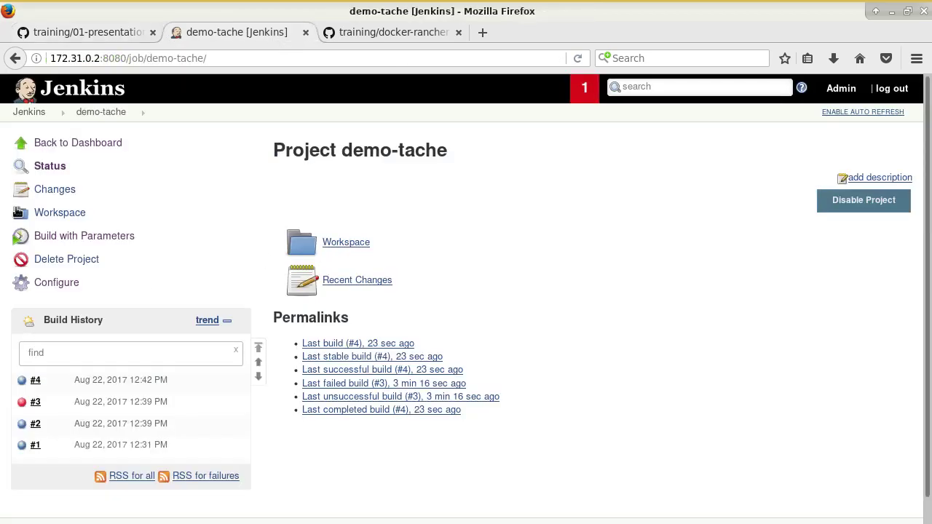
Step: Paste the slash-check block after else in the shell script, fixing FILENAME_2_WRITE and adding else/fi
click(44, 283)
scroll(272, 397, down, 6)
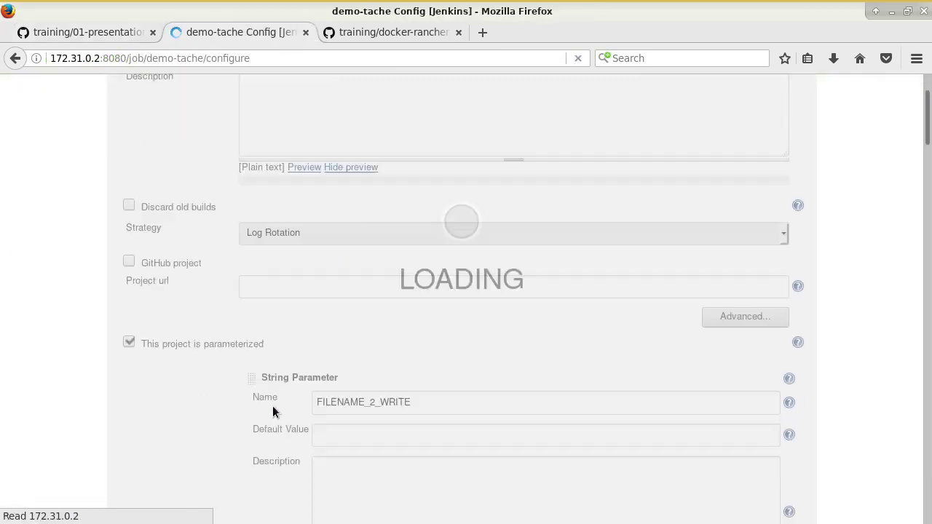
click(518, 106)
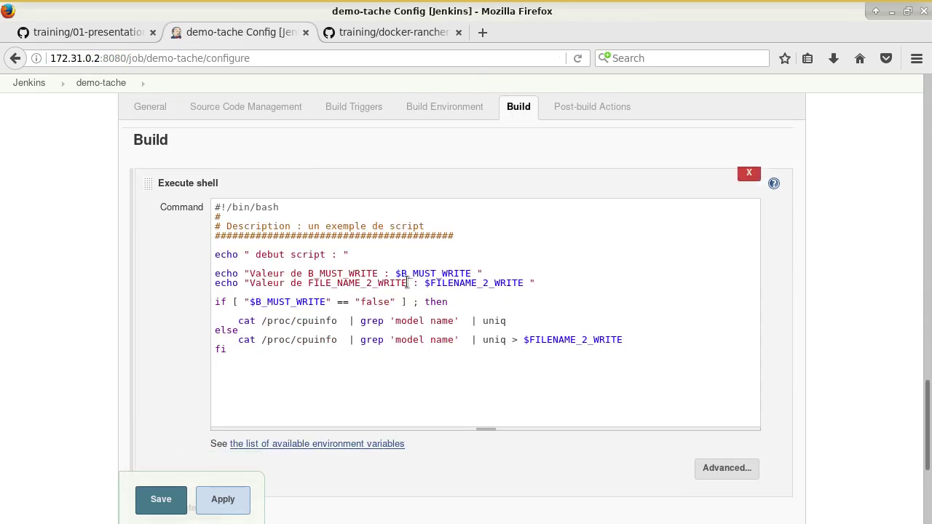
click(435, 329)
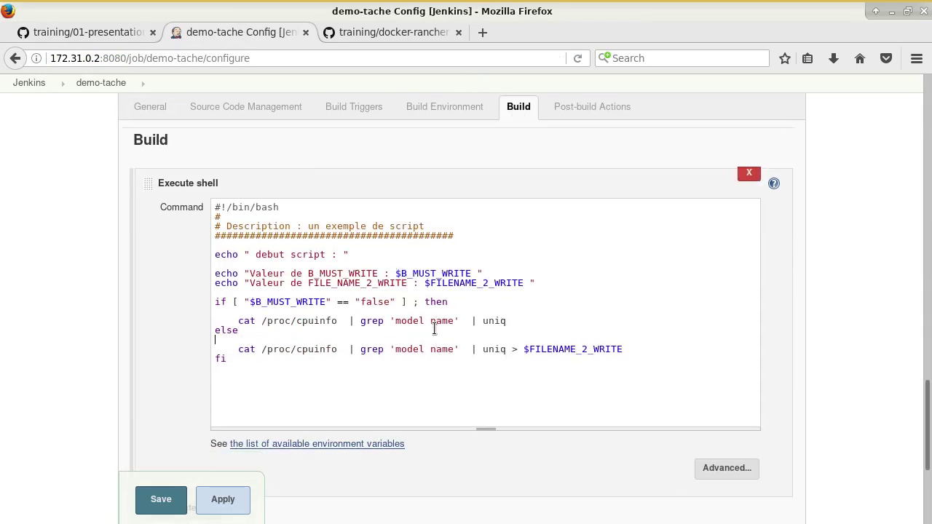
key(ctrl+v)
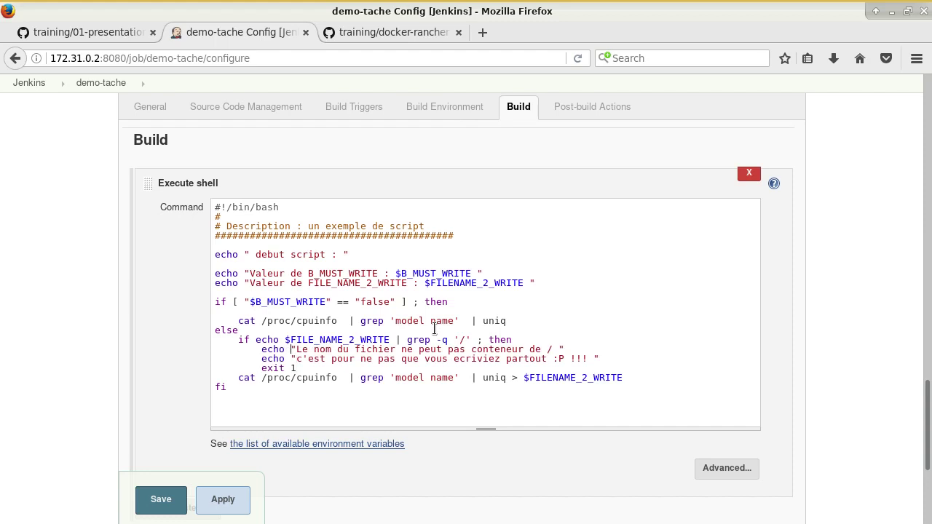
key(Delete)
key(Down)
key(Down)
key(Down)
key(Return)
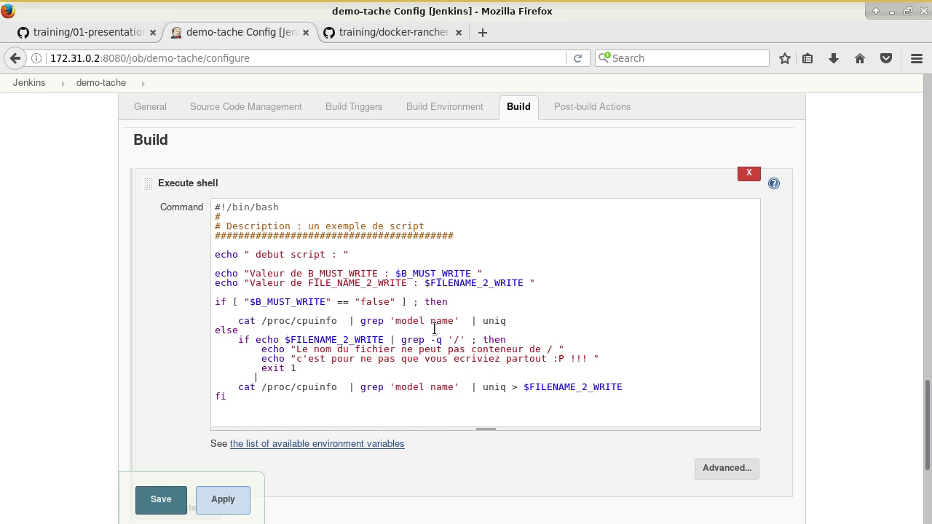
text(else)
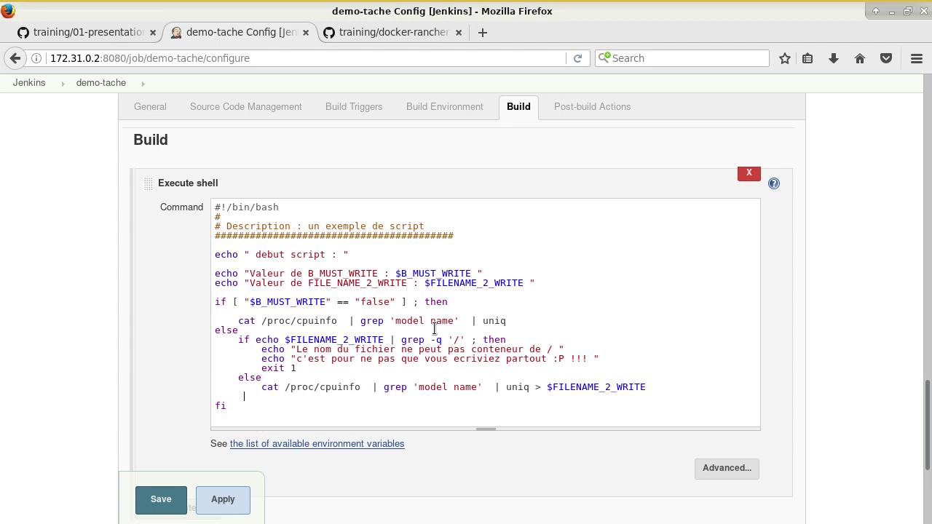
text(    fi)
Step: Insert a blank line after the outer else, review the grep '/' check, and save
click(270, 330)
key(Return)
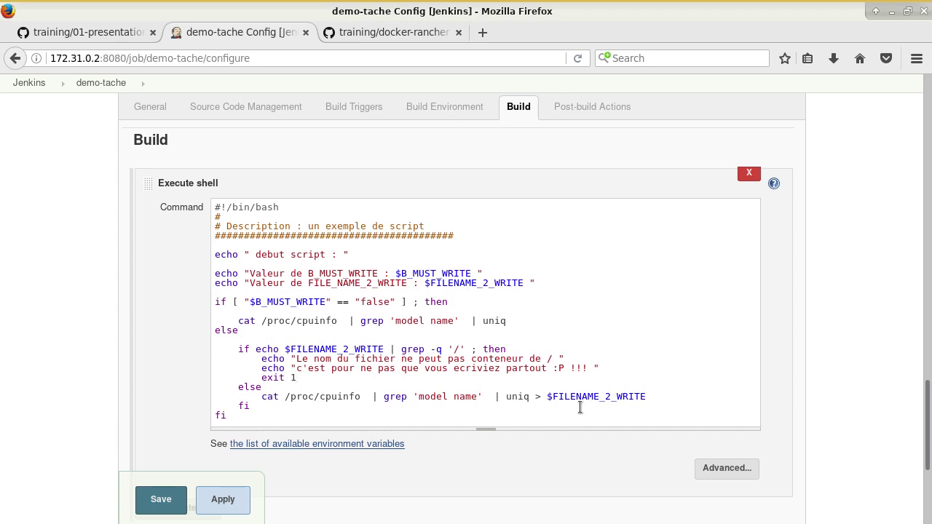
drag(312, 349, 343, 359)
click(421, 361)
drag(442, 350, 466, 349)
click(162, 503)
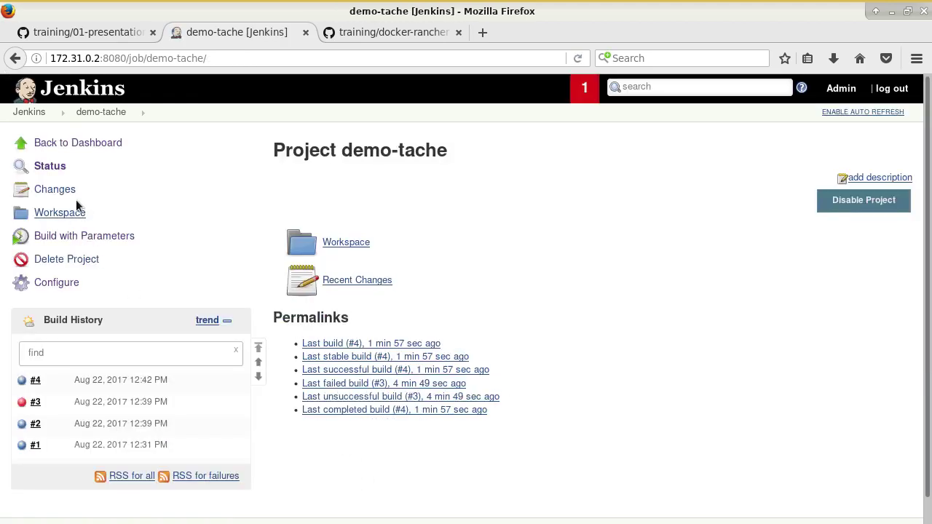
Step: Run build #5 with /tmp/toto and B_MUST_WRITE, confirming FAILURE from the slash check in the console
click(84, 237)
text(/tmp/toto)
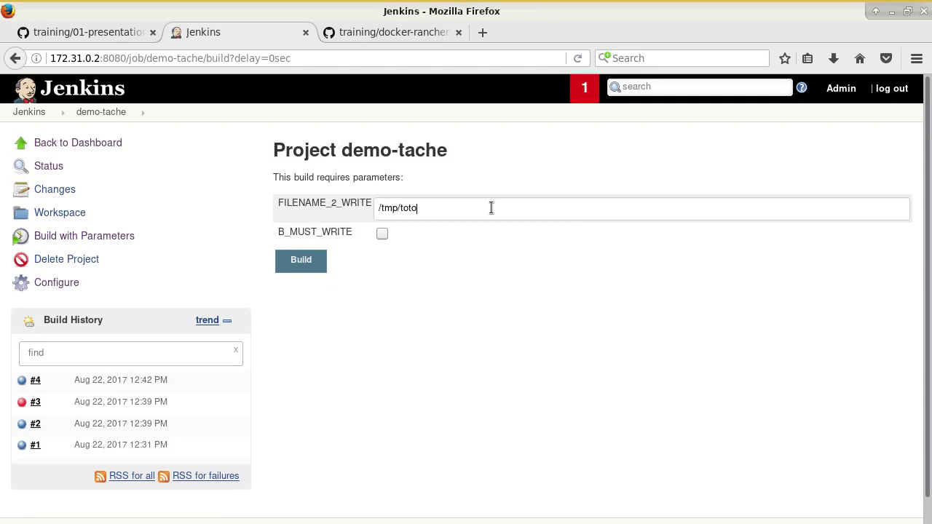
click(382, 233)
click(312, 261)
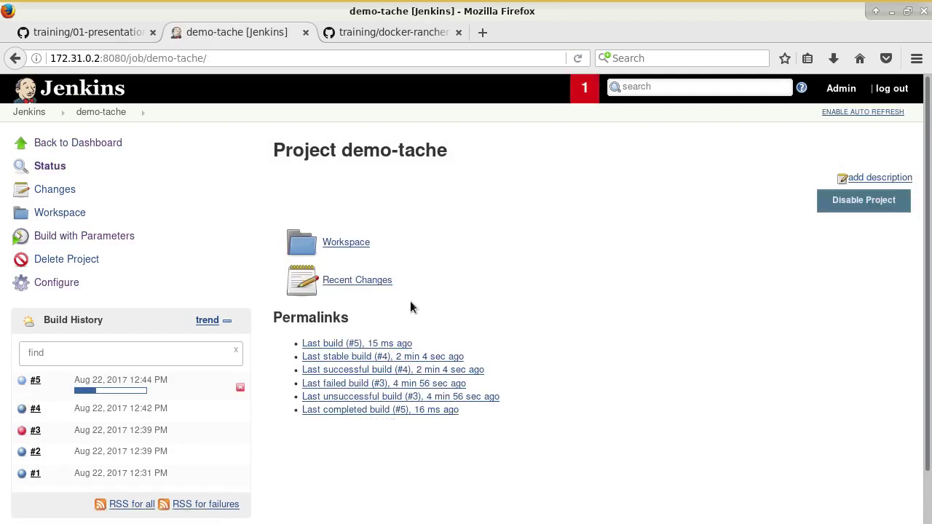
click(132, 390)
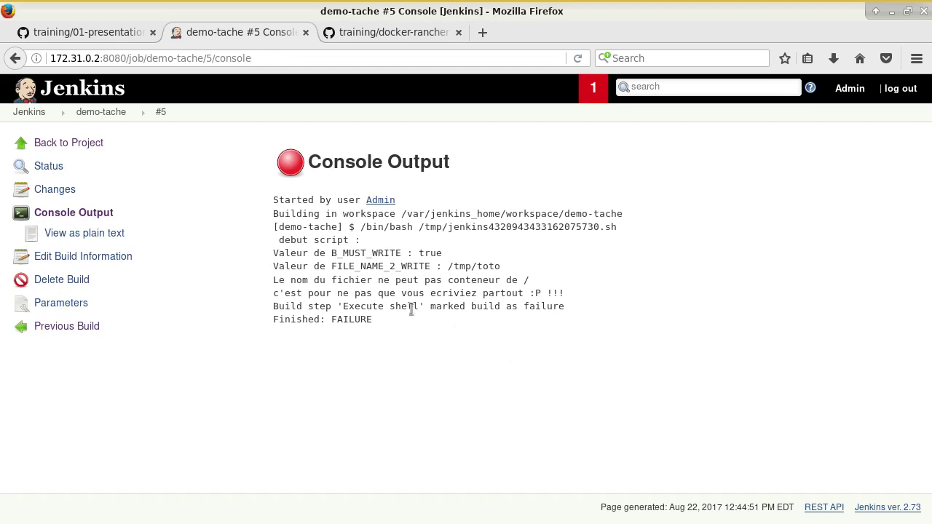
double_click(358, 321)
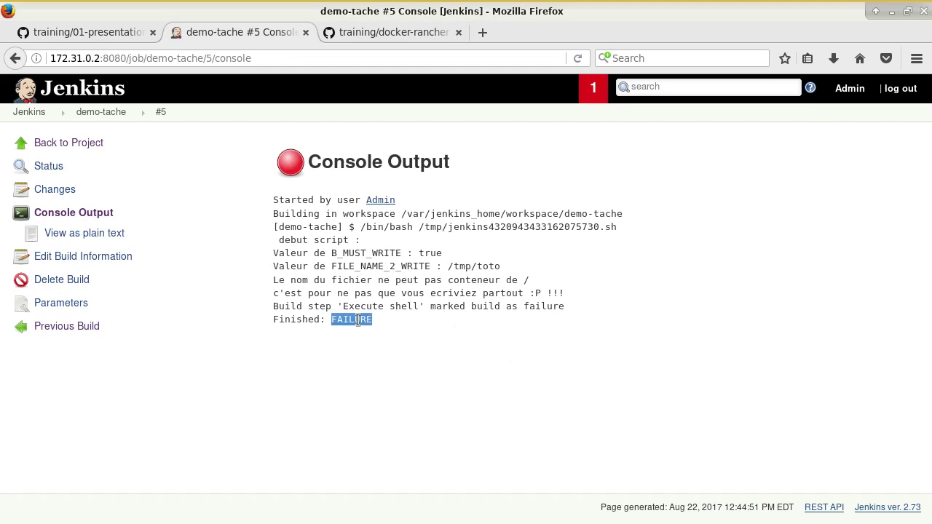
drag(274, 280, 587, 307)
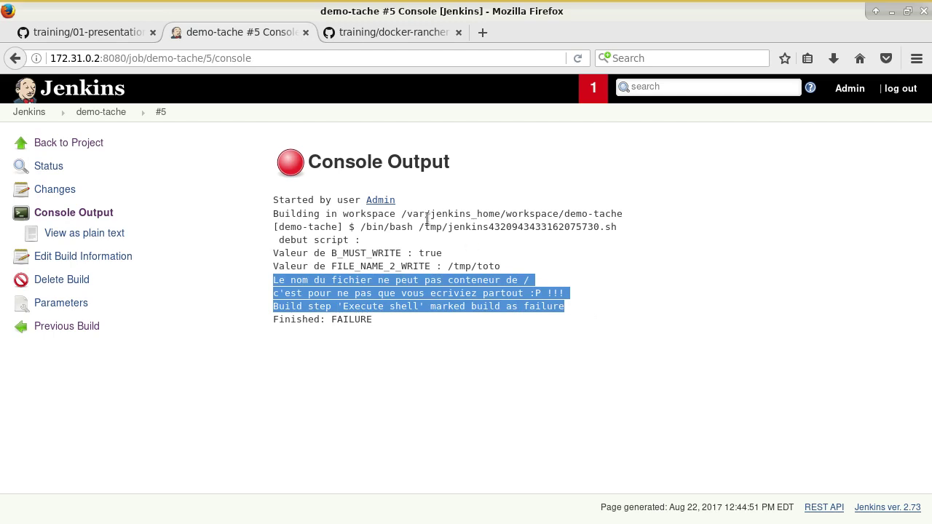
click(69, 143)
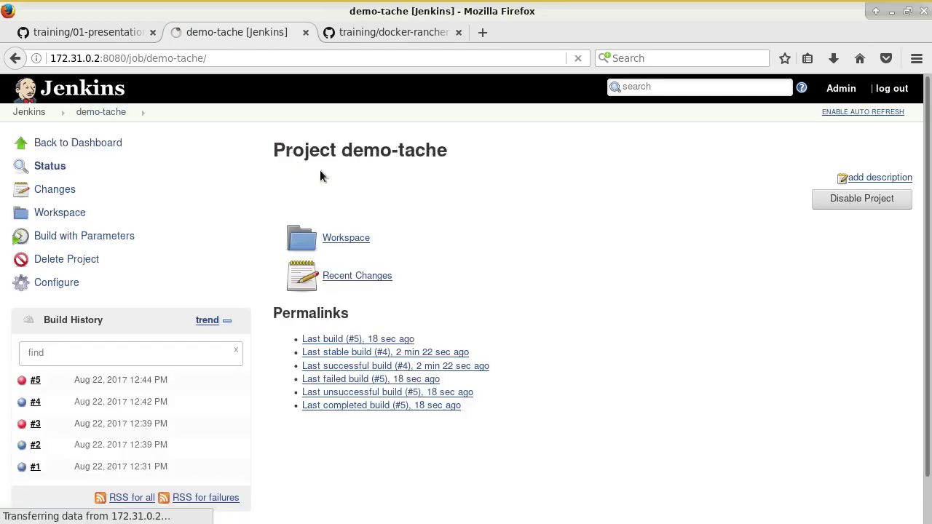
Step: Run build #6 with filename toto and B_MUST_WRITE enabled, then view its console output
click(78, 240)
click(448, 208)
text(toto)
key(Tab)
key(space)
key(Return)
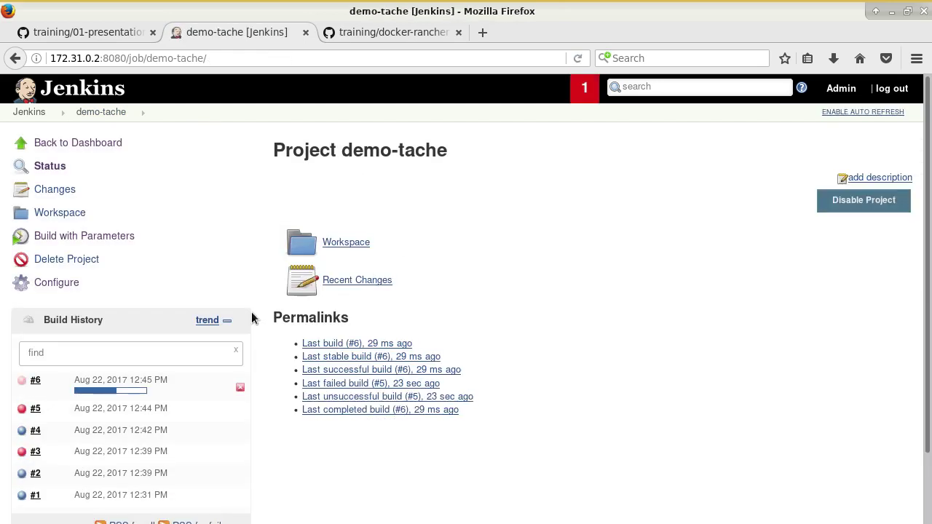
click(132, 390)
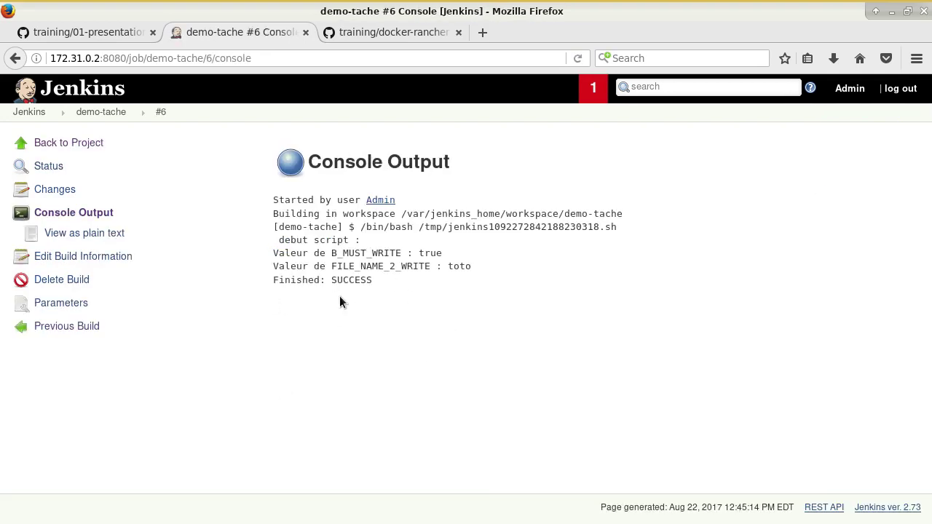
Step: Highlight the exit code 0 and non-zero exit code bullets in the GitHub notes, then return to build #6's console
click(83, 32)
scroll(581, 332, down, 6)
scroll(583, 335, down, 10)
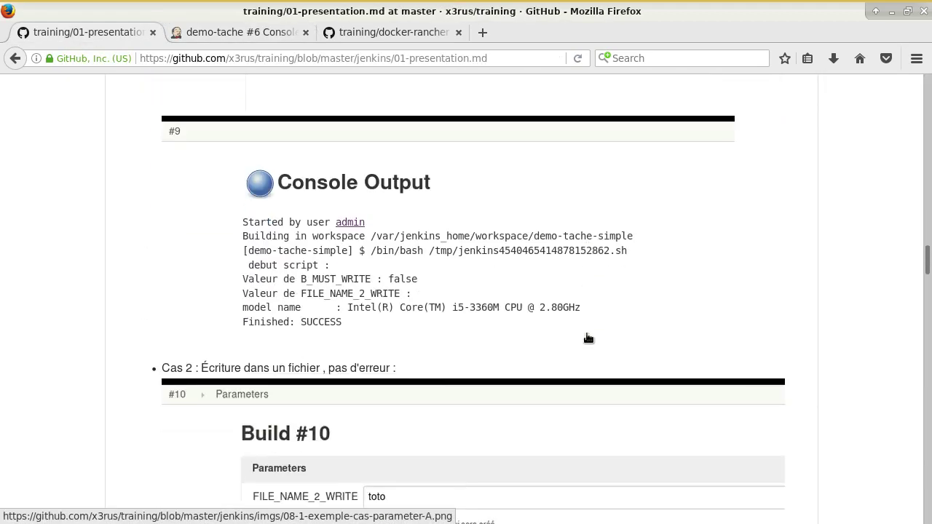
scroll(589, 338, down, 10)
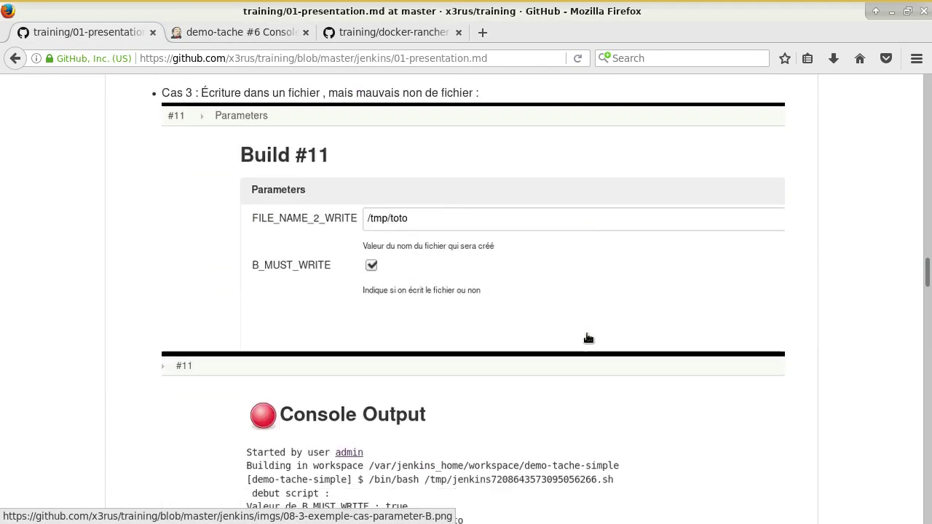
scroll(587, 334, down, 10)
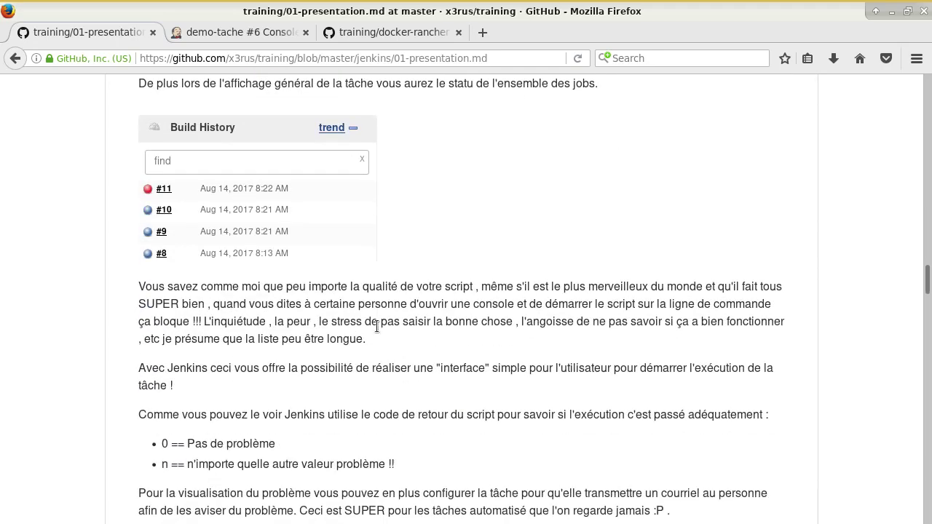
drag(195, 237, 283, 245)
drag(413, 266, 258, 257)
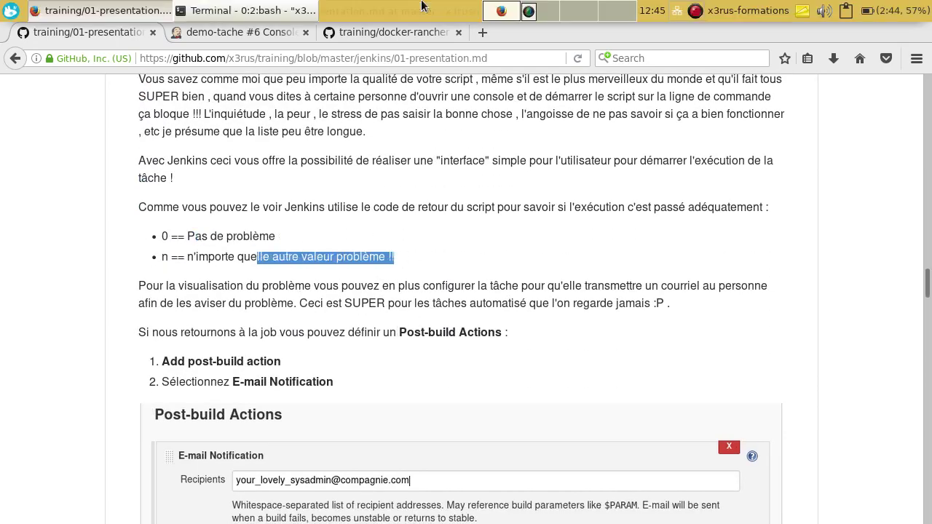
scroll(480, 328, down, 6)
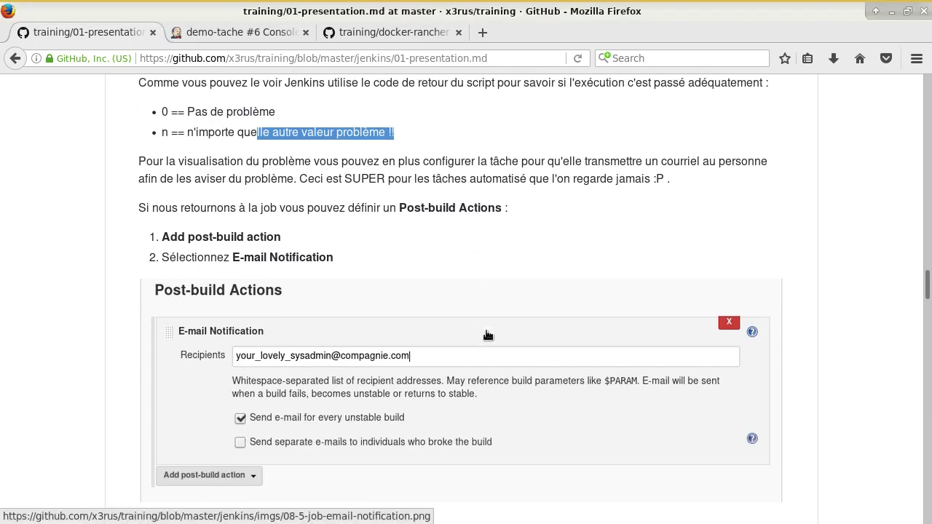
scroll(521, 354, up, 2)
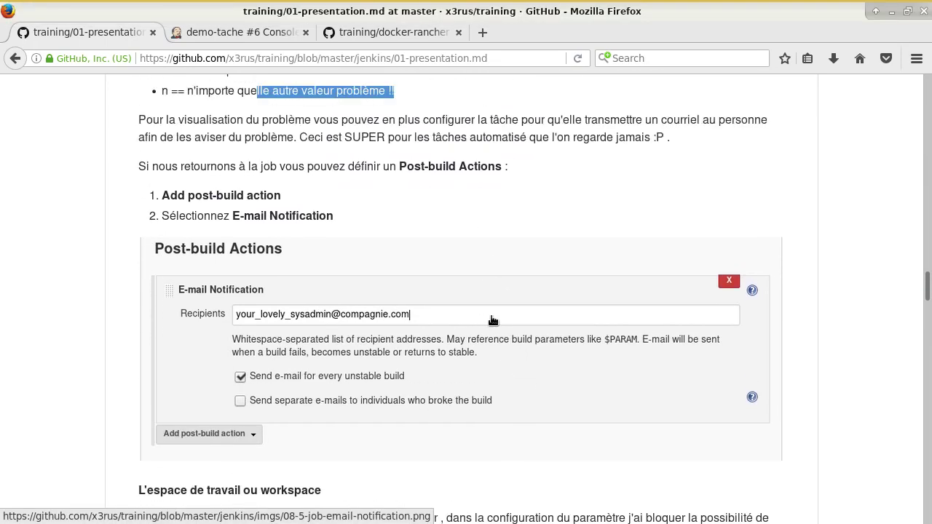
click(279, 33)
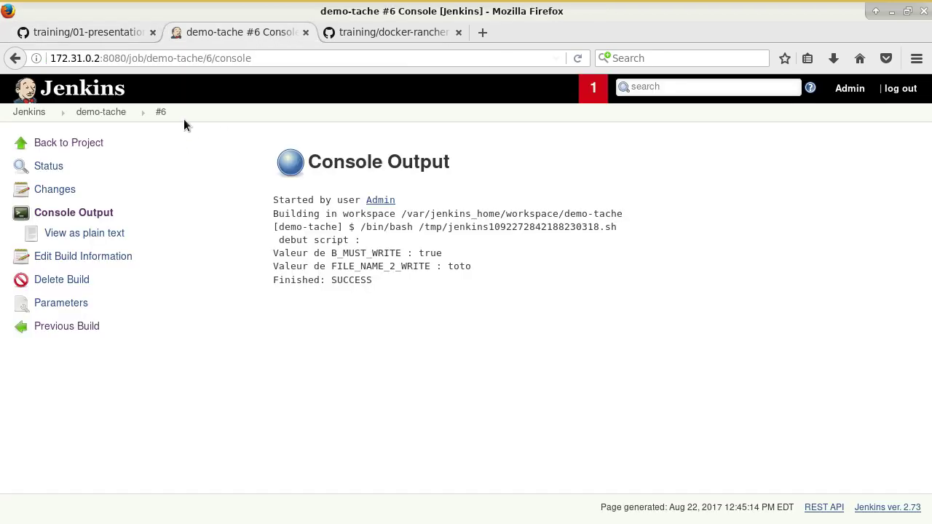
Step: Add an E-mail Notification post-build action to demo-tache's configuration and focus its empty Recipients field
click(86, 145)
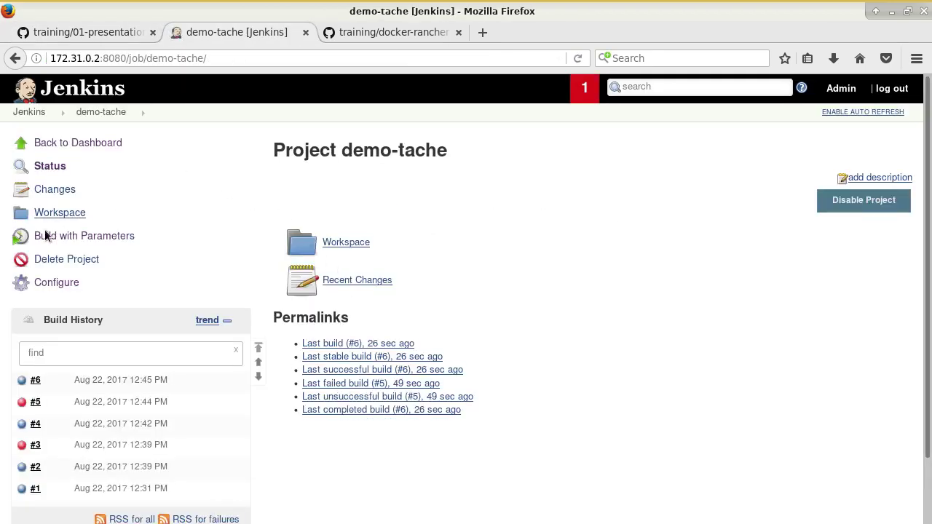
click(61, 284)
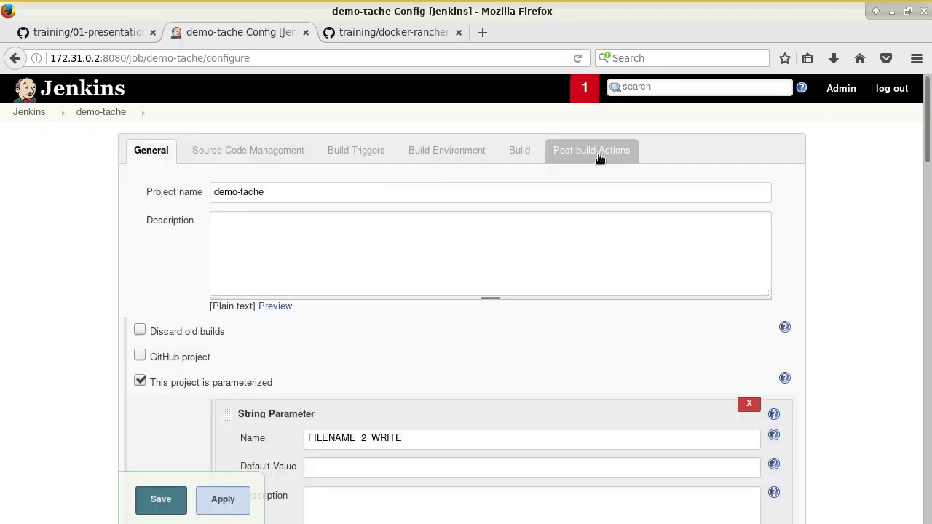
click(608, 156)
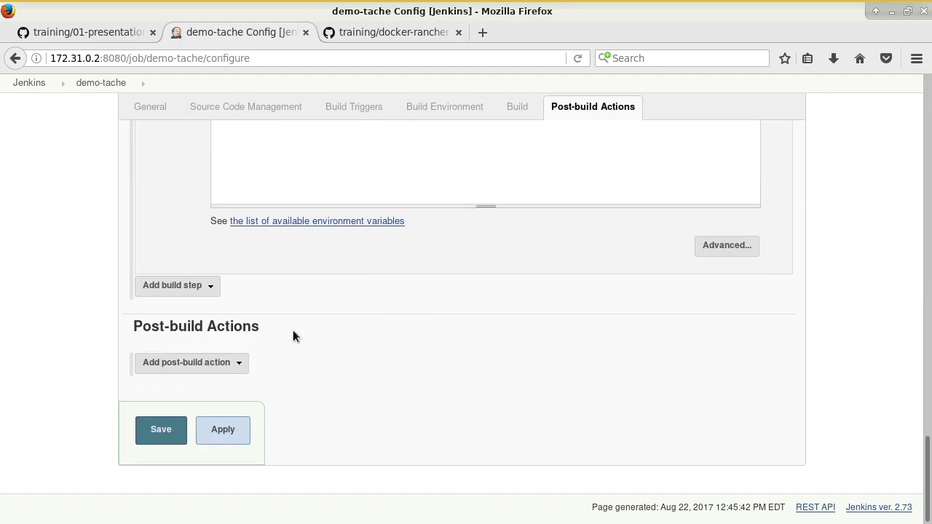
click(212, 364)
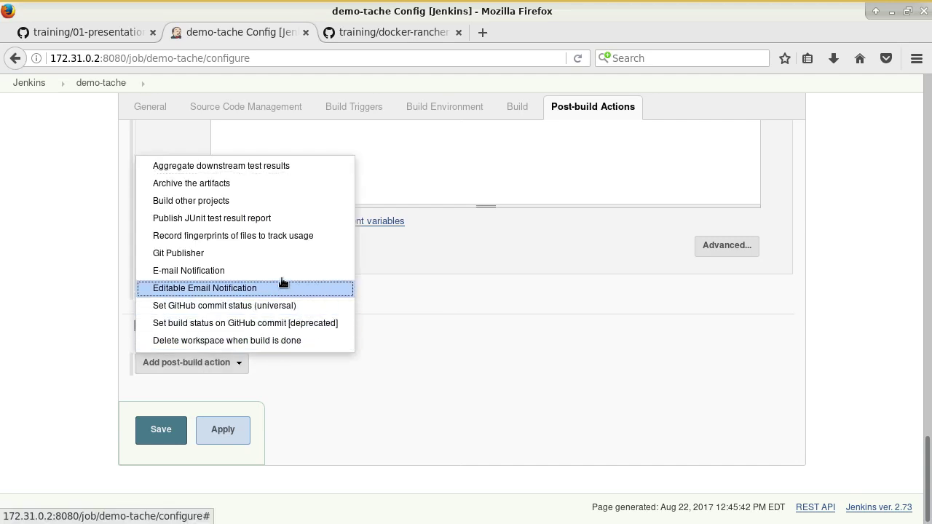
click(215, 276)
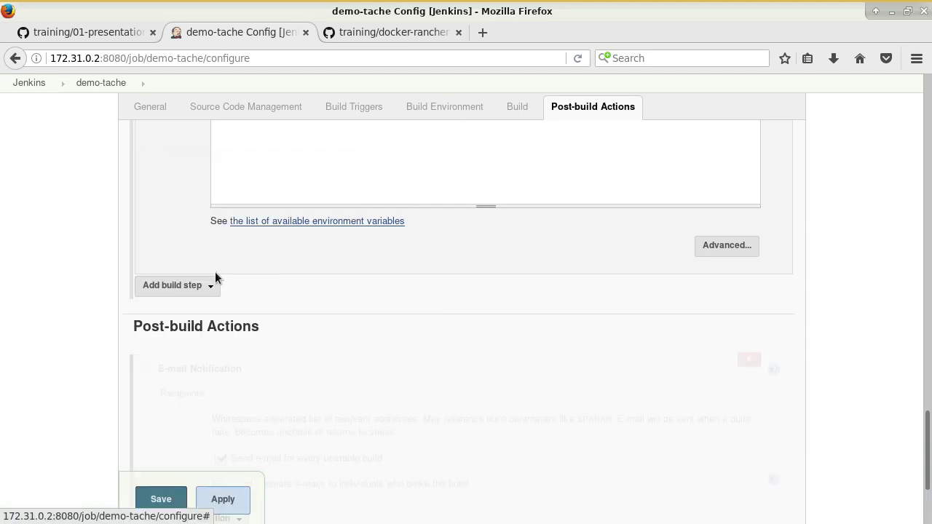
scroll(466, 379, down, 4)
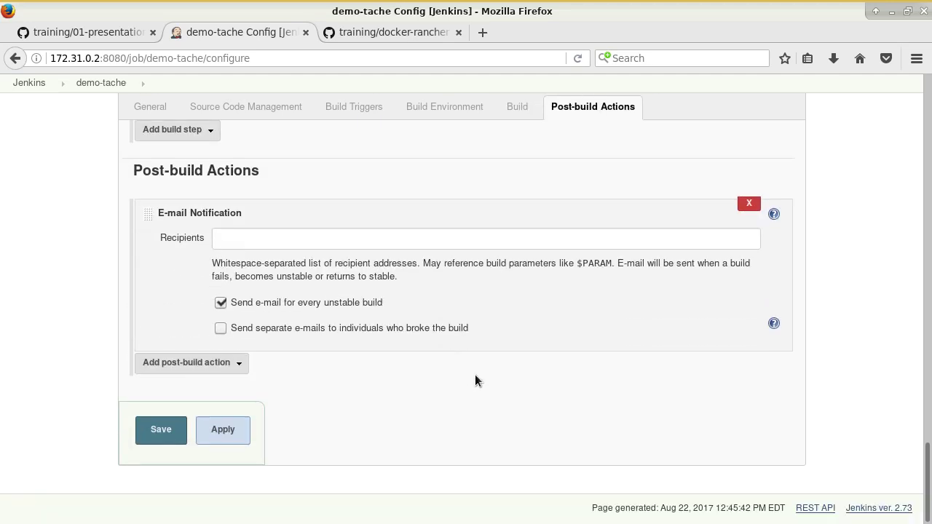
click(274, 244)
click(660, 238)
Step: Delete the E-mail Notification action, then highlight the GitHub notes' workspace section heading
click(751, 204)
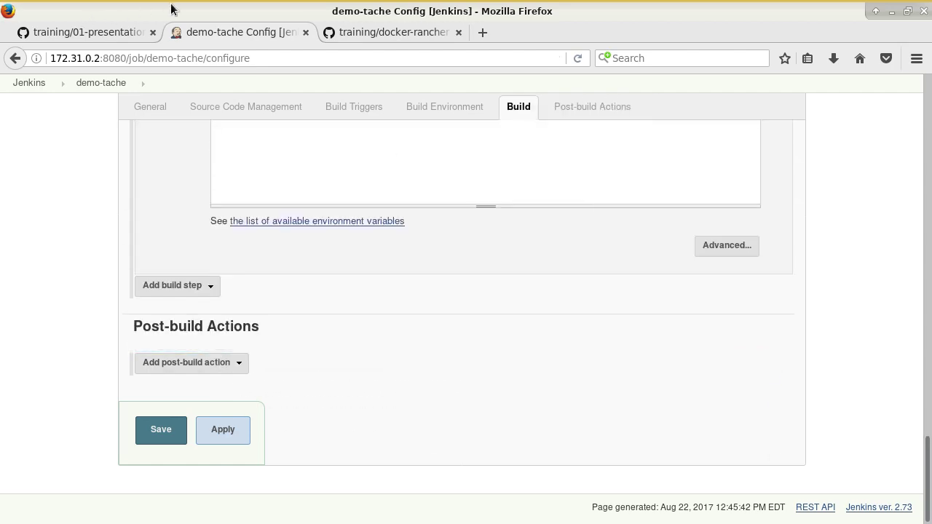
click(131, 32)
scroll(441, 366, down, 5)
scroll(552, 346, up, 2)
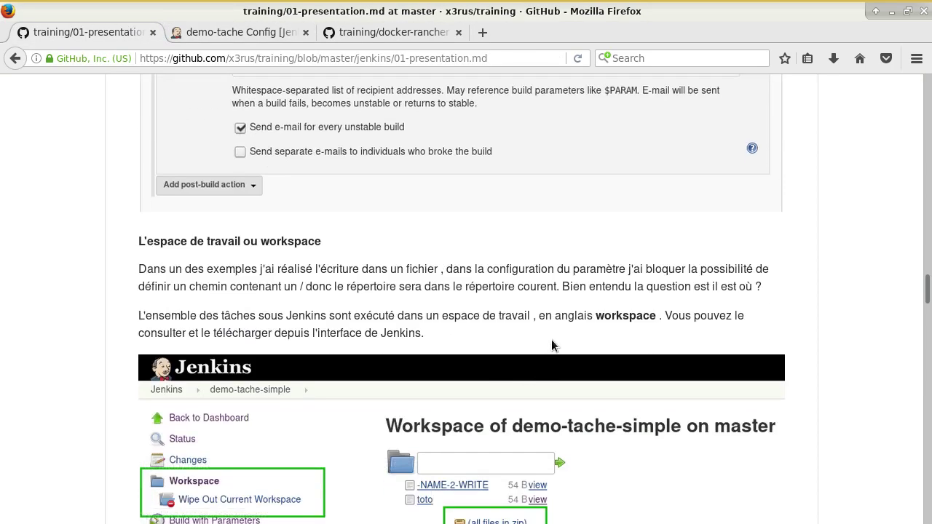
scroll(552, 346, down, 3)
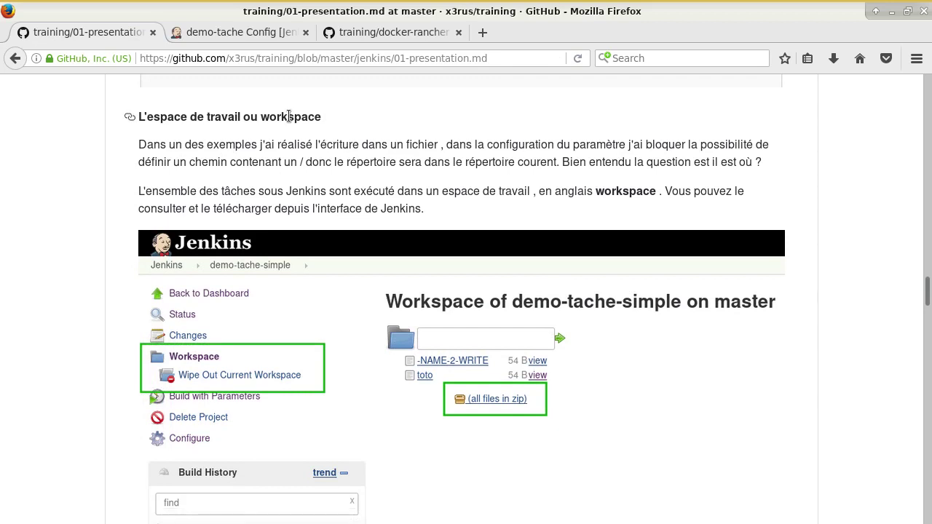
drag(322, 118, 165, 120)
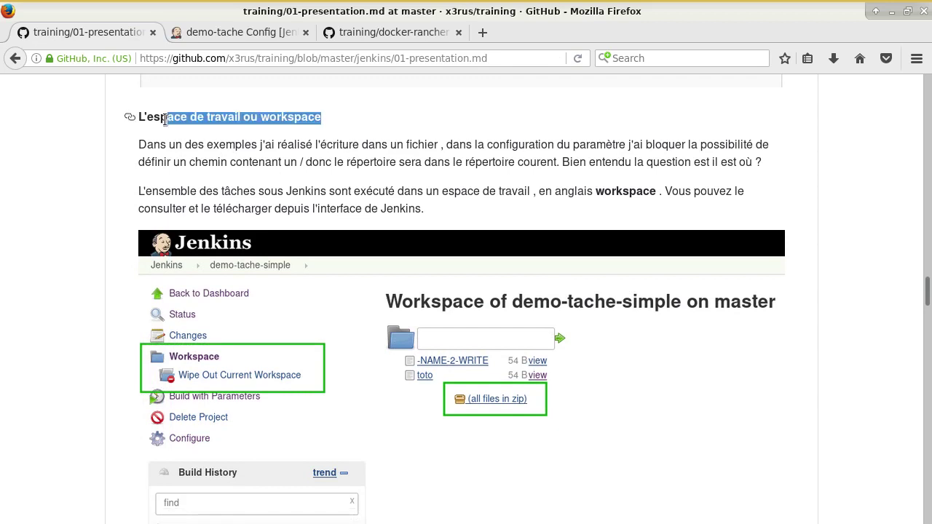
scroll(400, 174, down, 1)
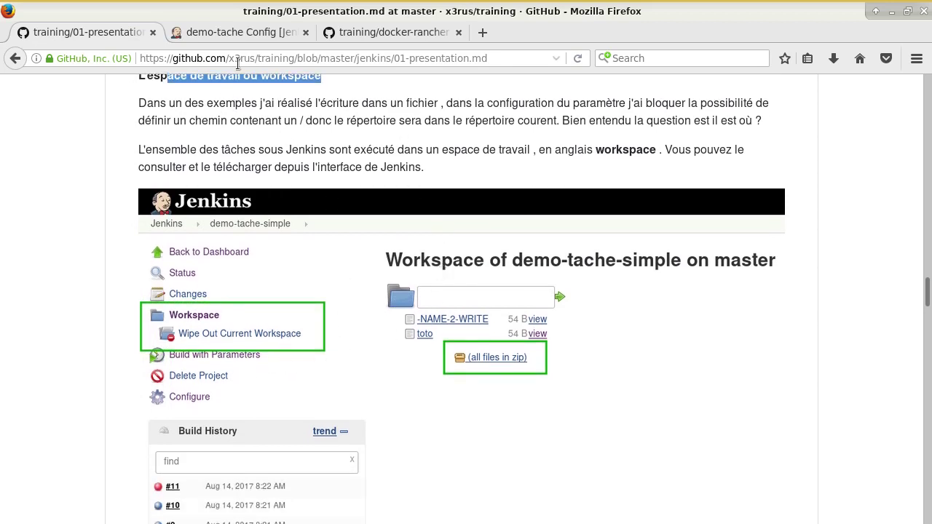
click(241, 32)
Step: Leave the configuration without saving and reopen demo-tache from the dashboard
click(33, 83)
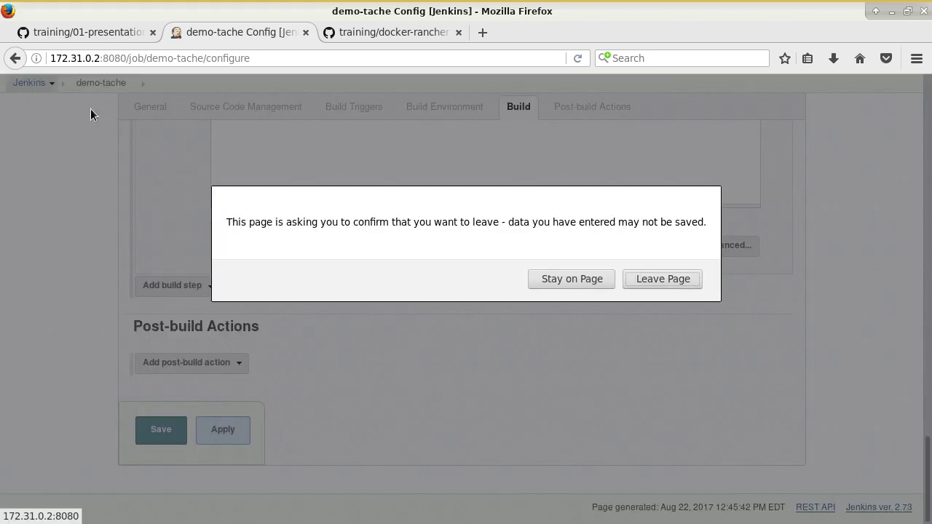
click(644, 280)
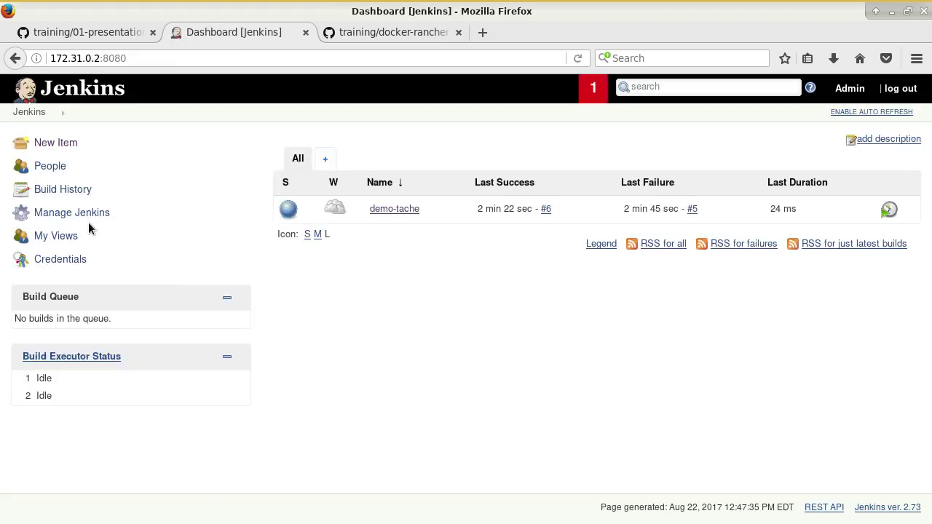
click(395, 210)
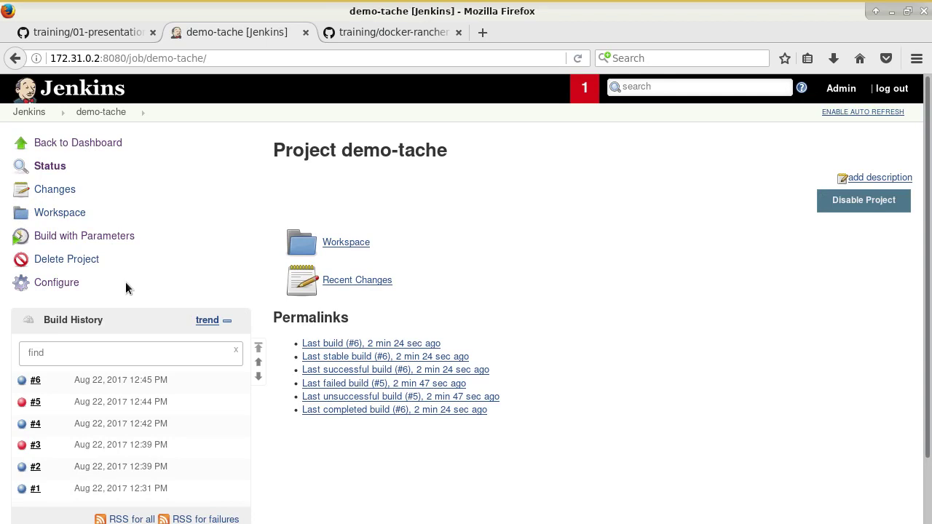
Step: View toto in demo-tache's workspace, checking its Intel(R) Core(TM) i5-3360M model name line, then go back
click(63, 216)
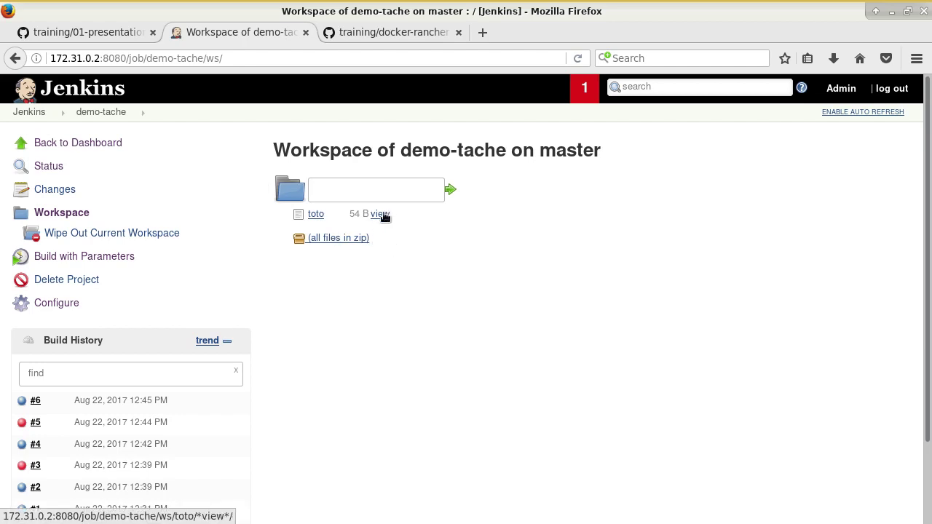
click(380, 215)
drag(140, 86, 292, 80)
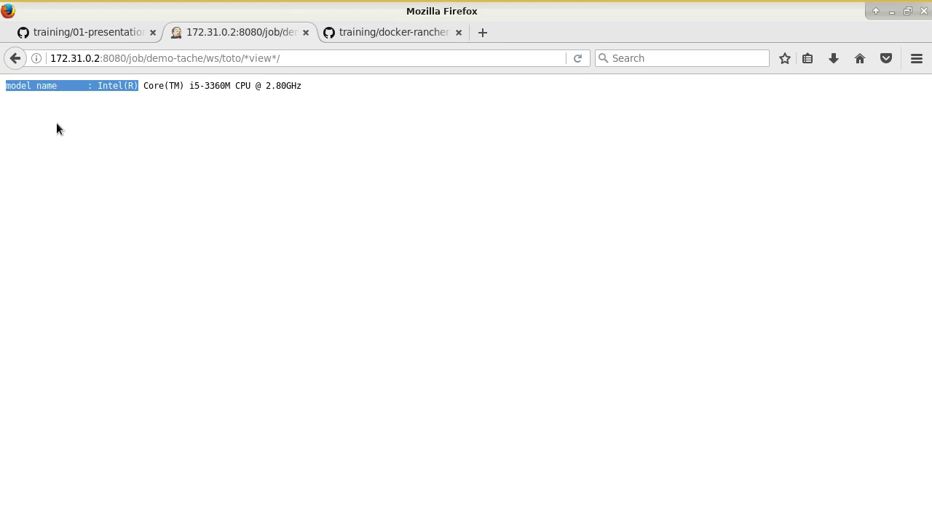
click(15, 58)
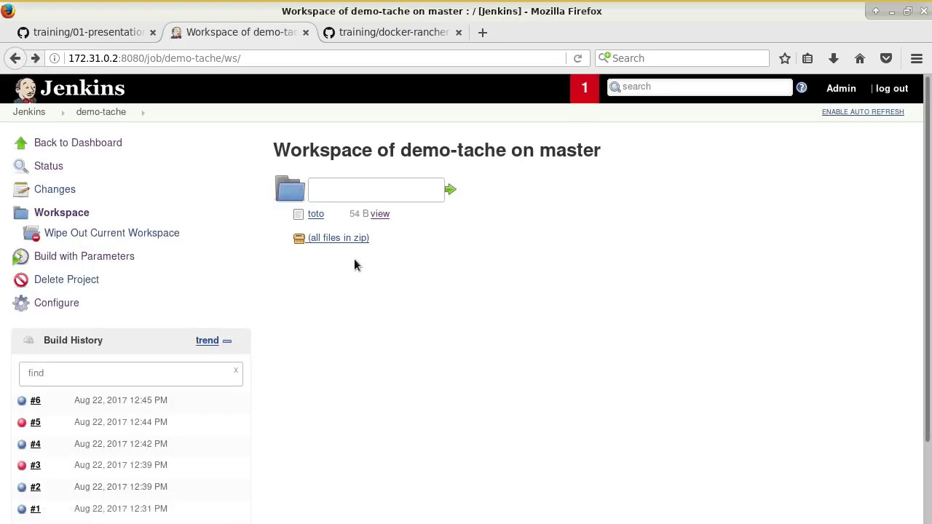
Step: Run a demo-tache build with FILENAME_2_WRITE set to titi and B_MUST_WRITE enabled, then view its workspace
click(110, 256)
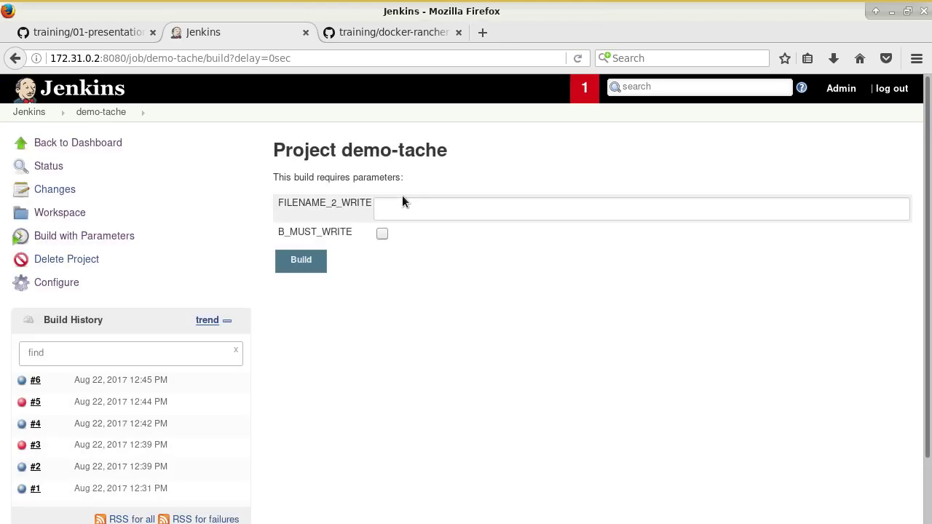
text(titi)
key(Tab)
key(space)
key(Tab)
key(Return)
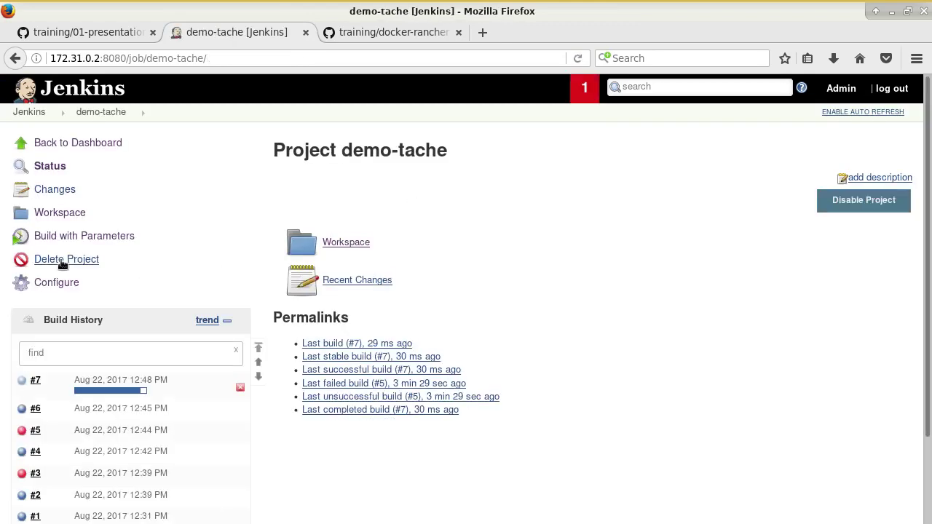
click(61, 213)
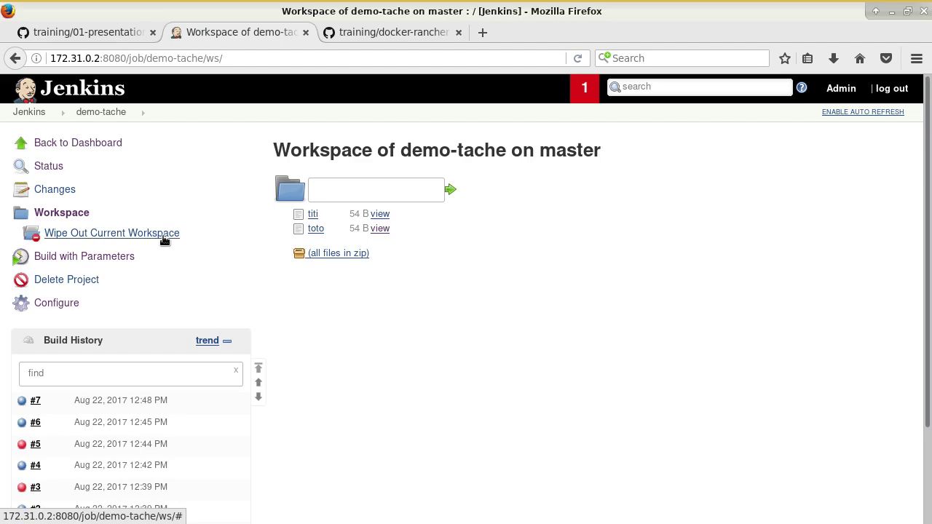
click(44, 32)
Step: Print docker-compose.yml in the terminal and highlight the /var/jenkins_home volume path
scroll(222, 228, down, 5)
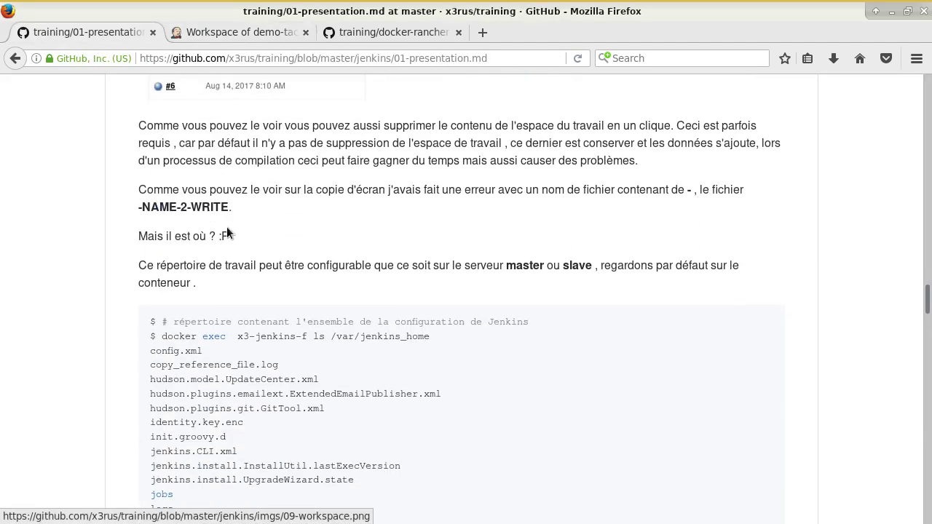
click(231, 40)
click(394, 32)
key(alt+Tab)
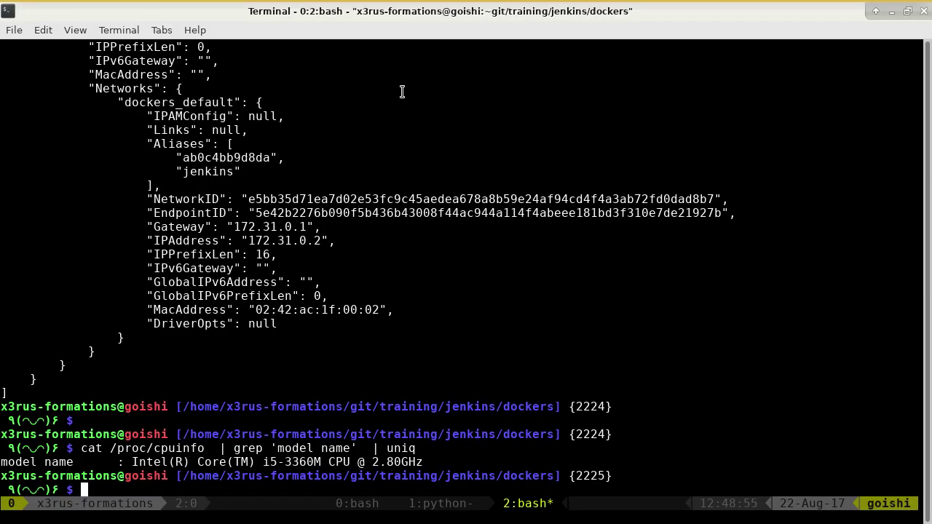
text(cat do)
key(Tab)
text(y)
key(Tab)
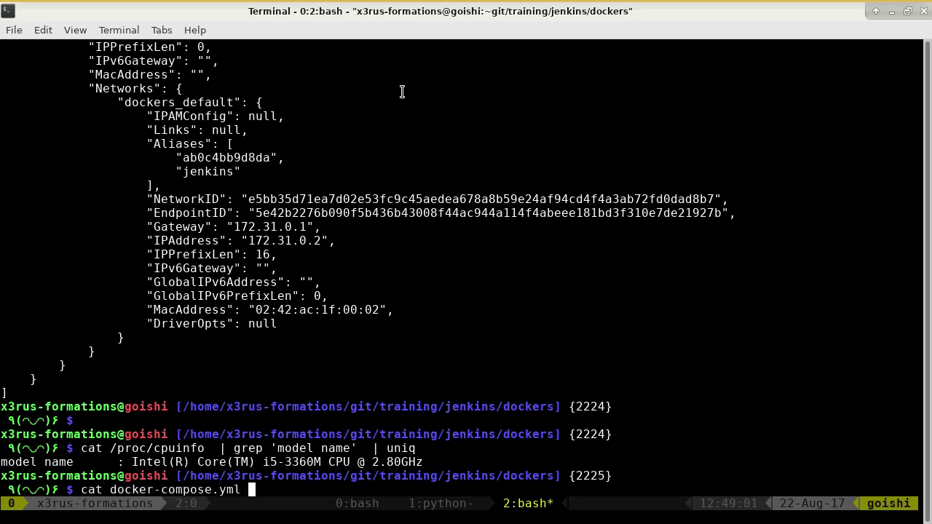
key(Return)
drag(366, 393, 489, 393)
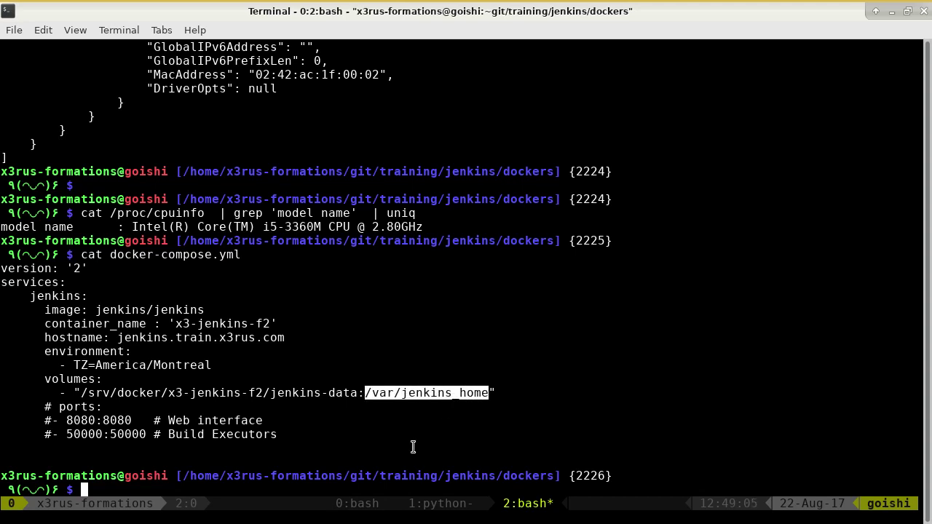
Step: List running containers with docker ps and run docker exec -it x3-jenkins-f2 bash
text(docker exec -it)
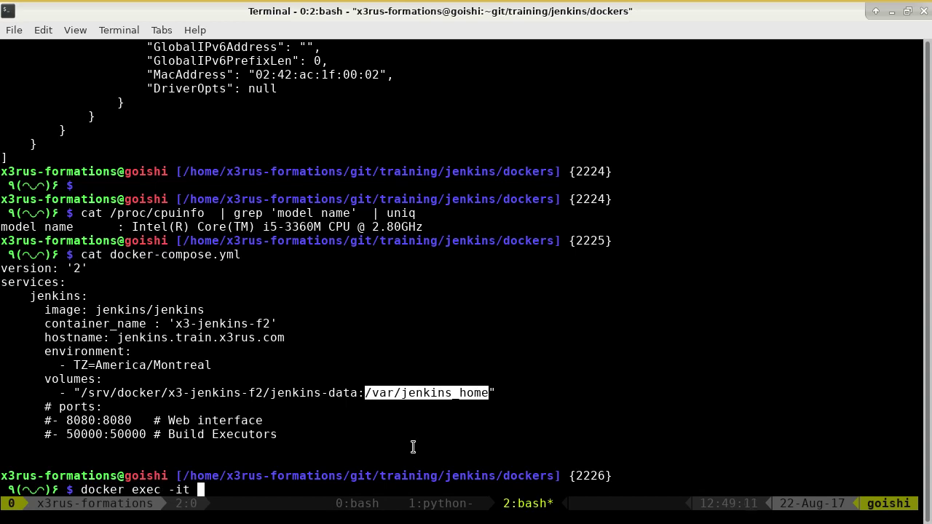
key(ctrl+c)
text(docker ps)
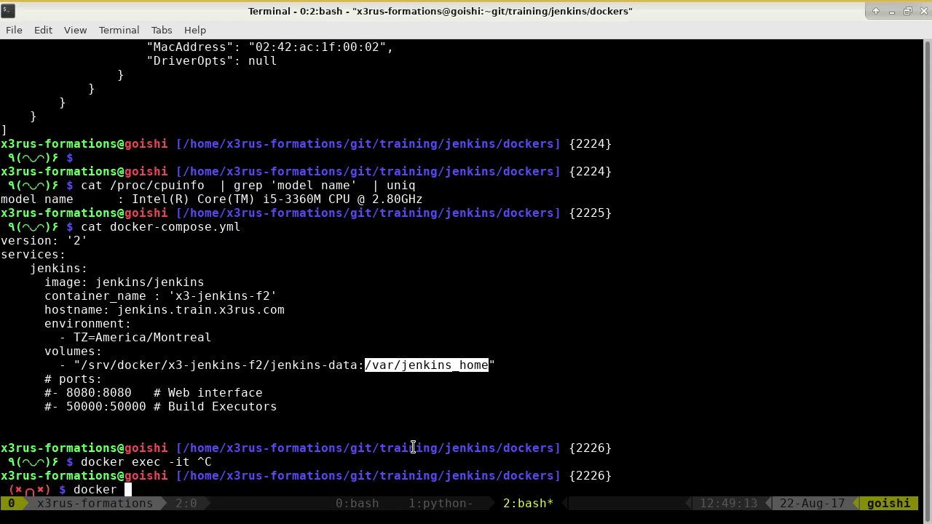
key(Return)
text(docker exec -it)
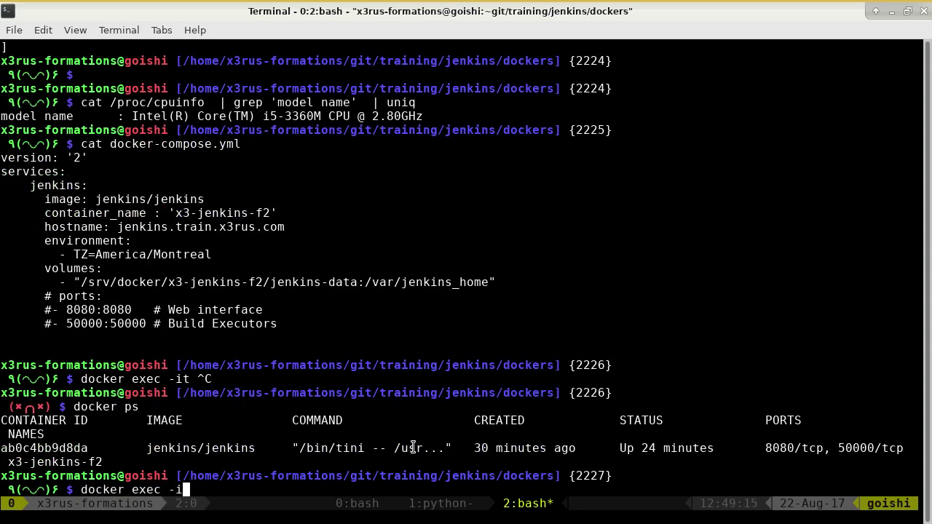
double_click(48, 462)
middle_click(48, 462)
text(bash)
key(Return)
Step: Change into /var/jenkins_home inside the container and list its contents
text(cd /var/j)
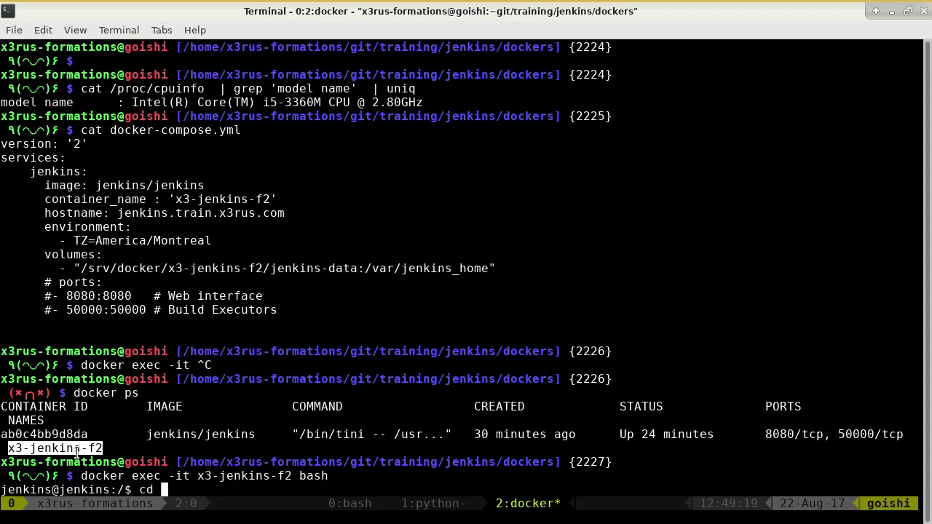
key(Tab)
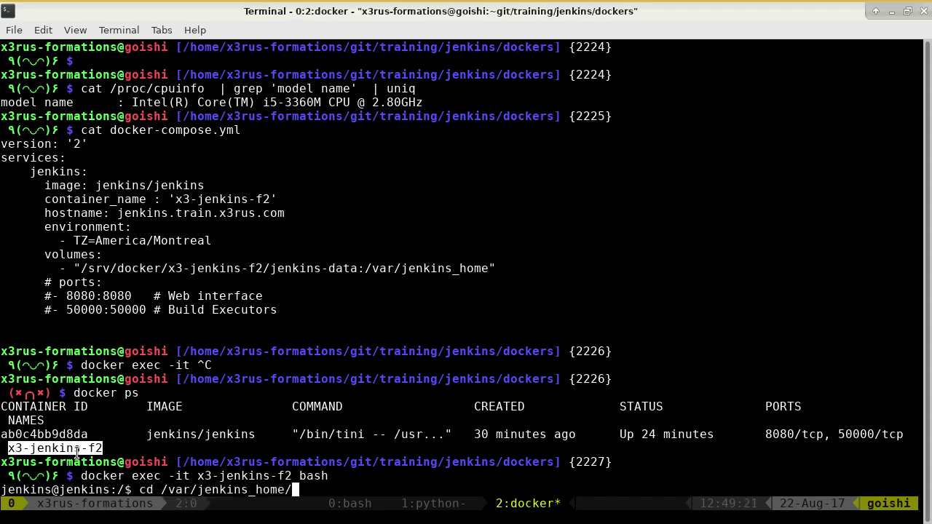
key(Return)
text(ls)
key(Return)
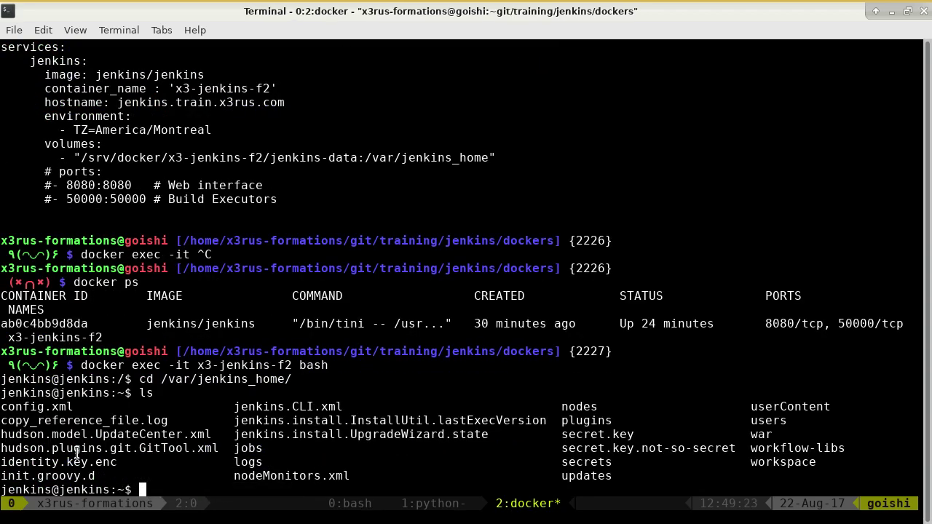
Step: Move into workspace/demo-tache and list its files, titi and toto
text(cd work)
key(Tab)
key(Return)
text(ls)
key(Return)
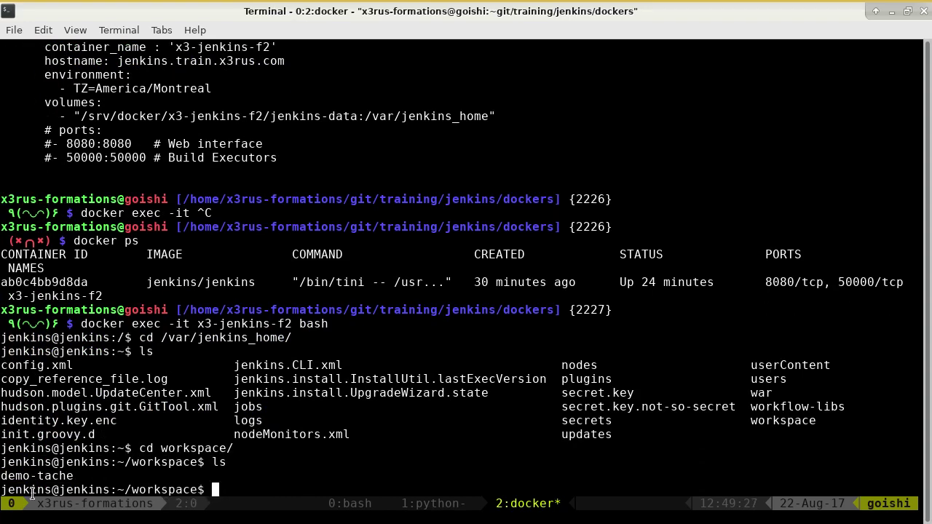
double_click(58, 476)
text(cd)
middle_click(277, 459)
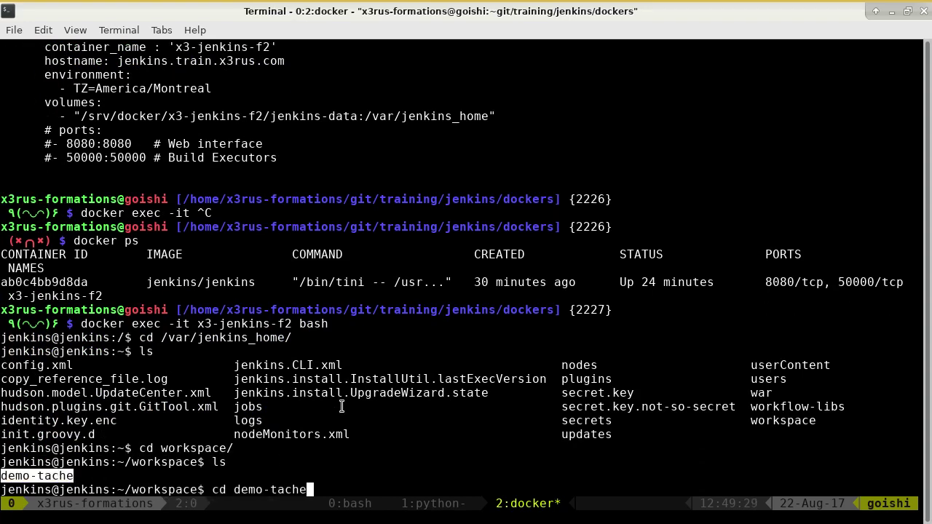
key(Return)
text(ls)
key(Return)
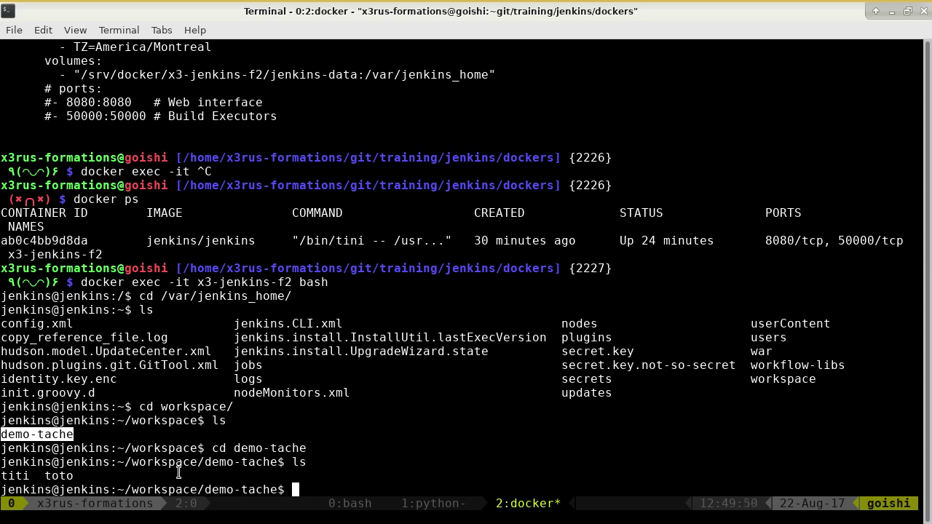
Step: Print /tmp/toto to show the CPU model, relist the workspace, then exit the container
text(cat /tmp/t)
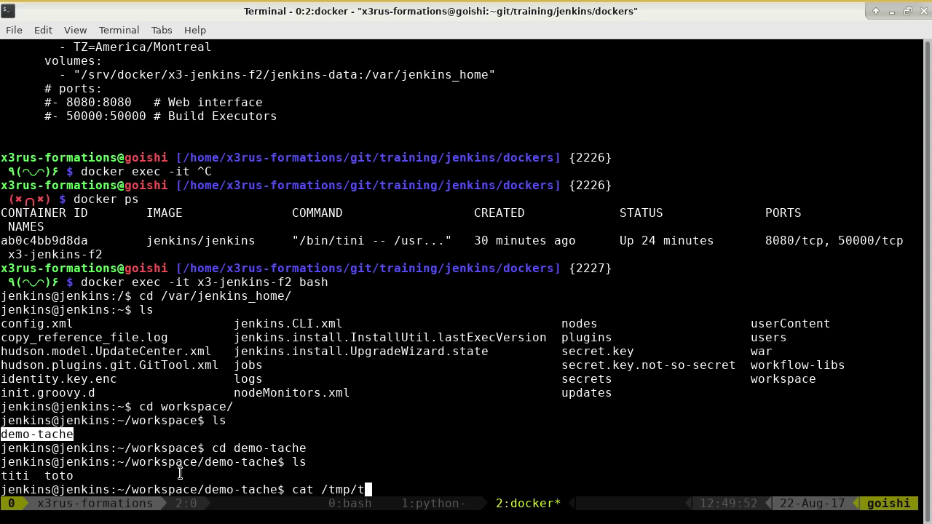
key(Tab)
key(Return)
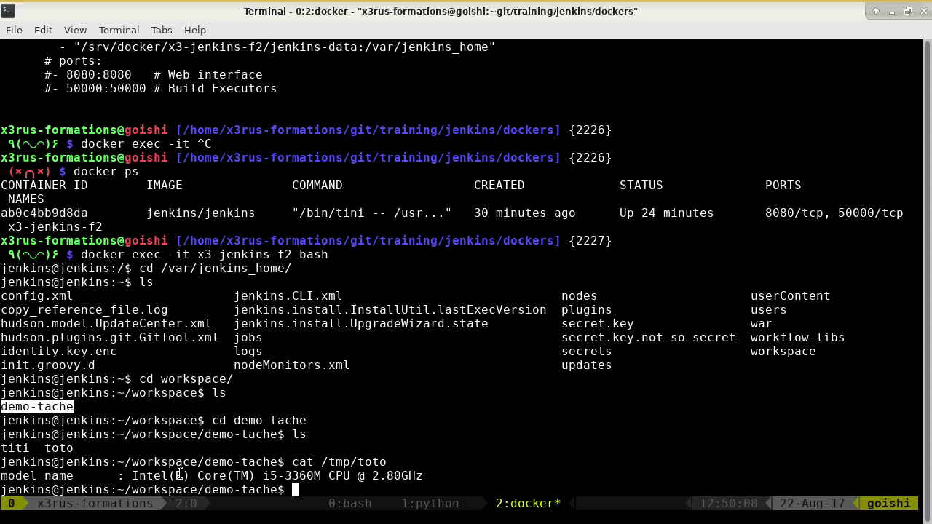
text(ls)
key(Return)
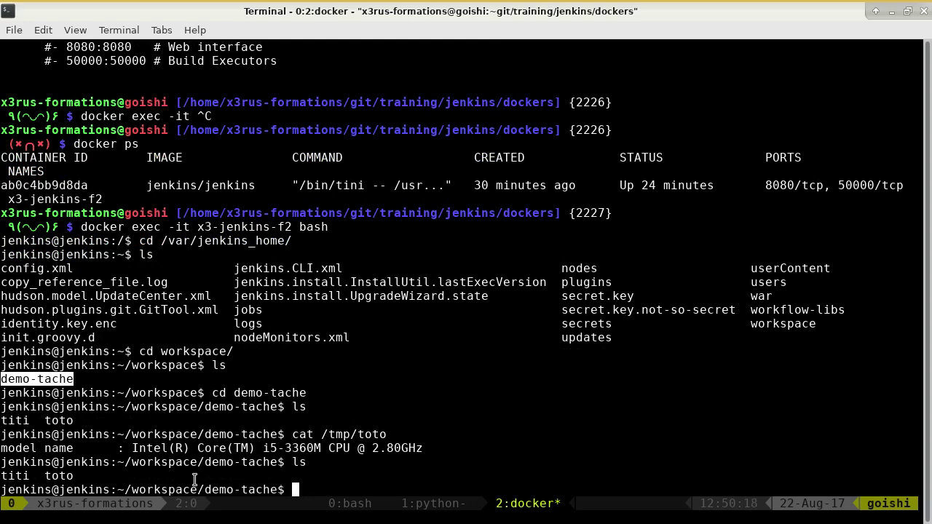
double_click(367, 434)
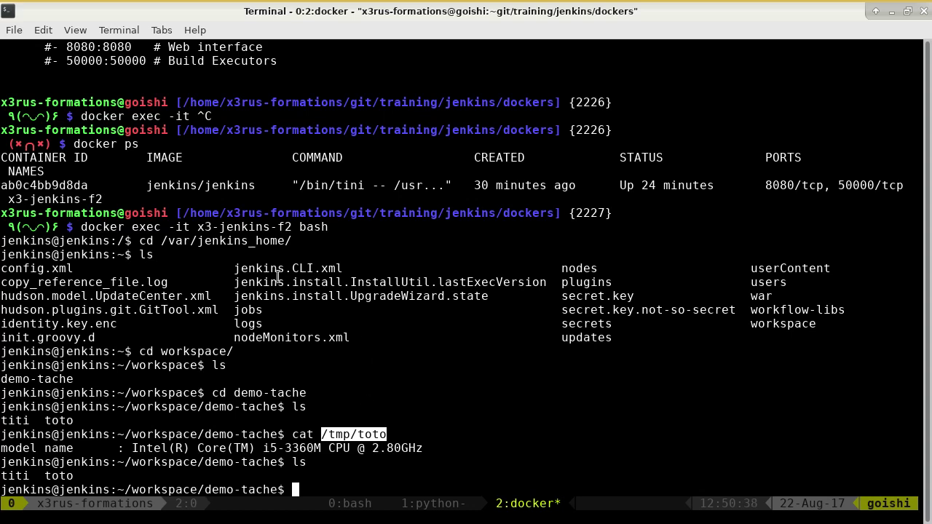
drag(161, 242, 292, 241)
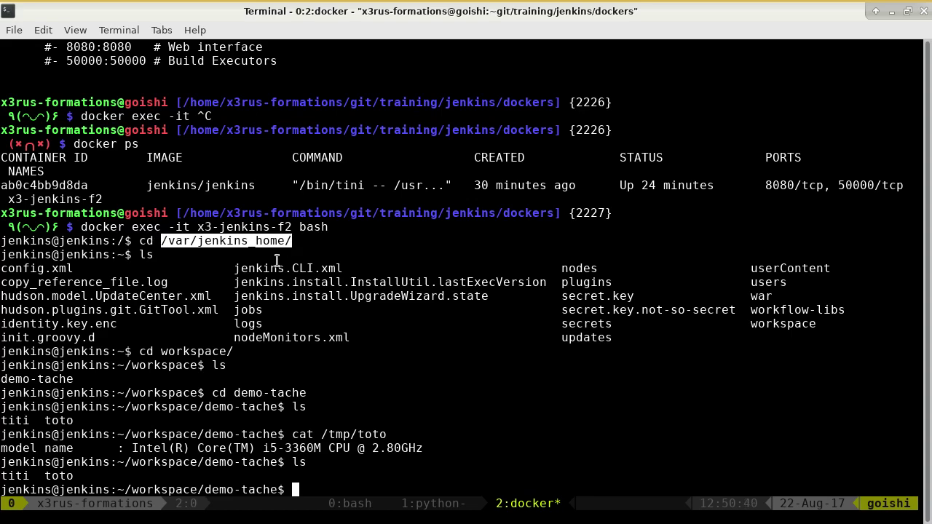
key(ctrl+d)
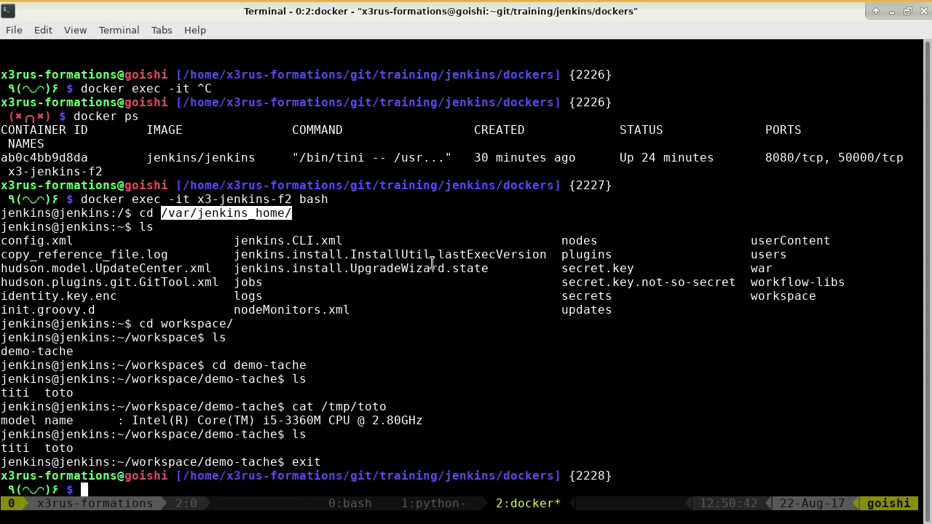
Step: On the host, list the compose folder and display docker-compose.yml
text(cd)
key(ctrl+c)
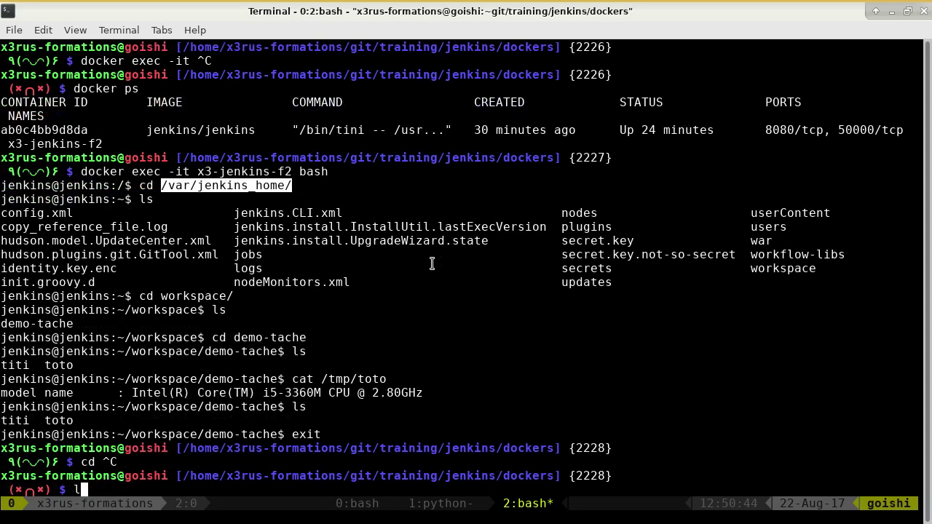
text(ls)
key(Return)
text(cat do)
key(Tab)
key(Return)
key(Up)
text(.yml)
key(Return)
Step: List the host's jenkins-data volume folder using the path copied from docker-compose.yml
drag(352, 396, 82, 397)
text(ls)
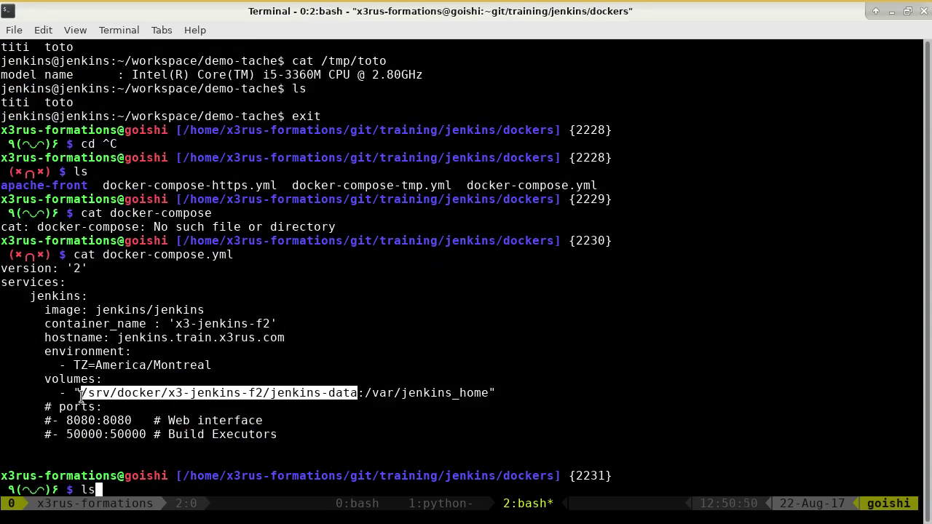
middle_click(261, 340)
text(/)
key(Return)
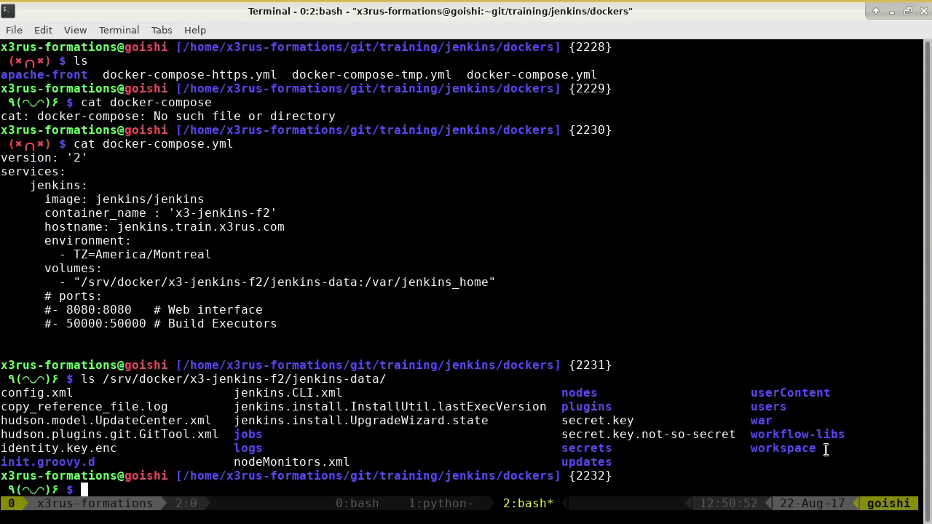
double_click(797, 449)
Step: List jenkins-data's workspace and workspace/demo-tache folders, showing titi and toto on the host
key(Up)
text(w)
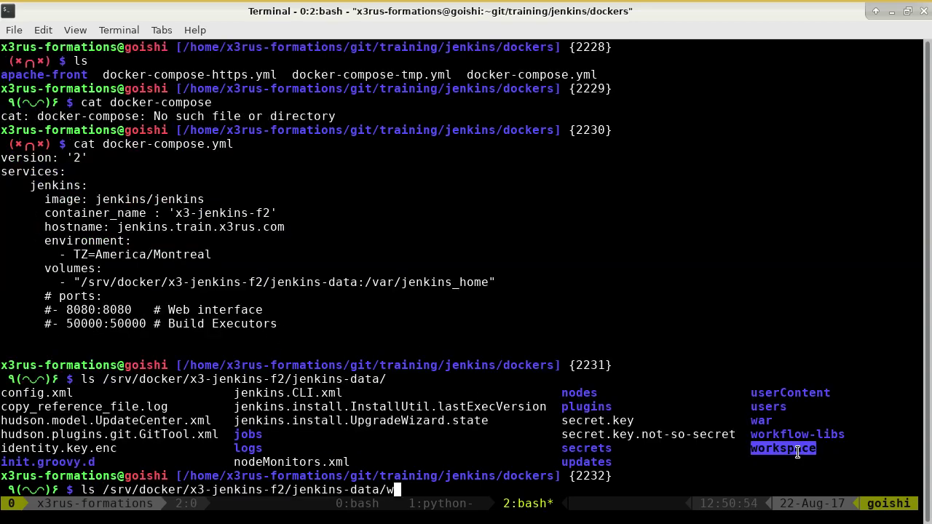
text(orks)
key(Tab)
key(Return)
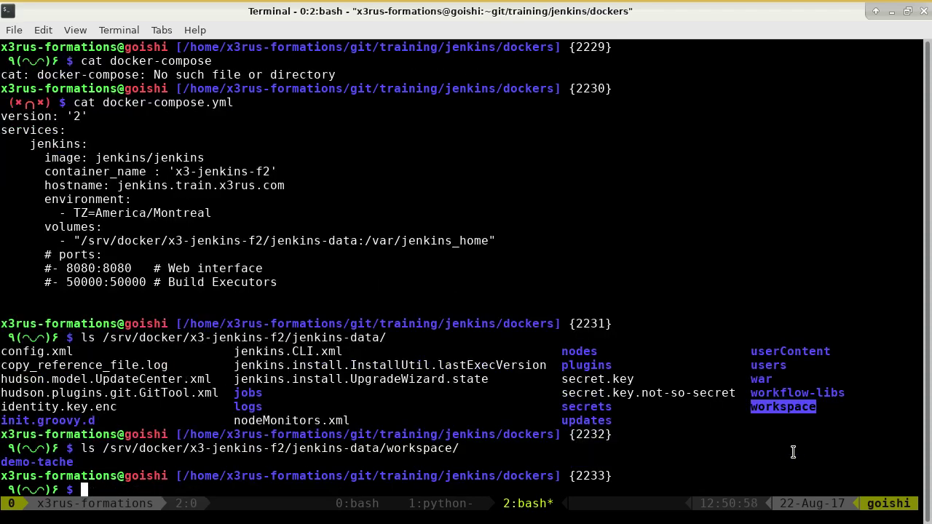
key(Up)
key(Tab)
key(Return)
key(alt+Tab)
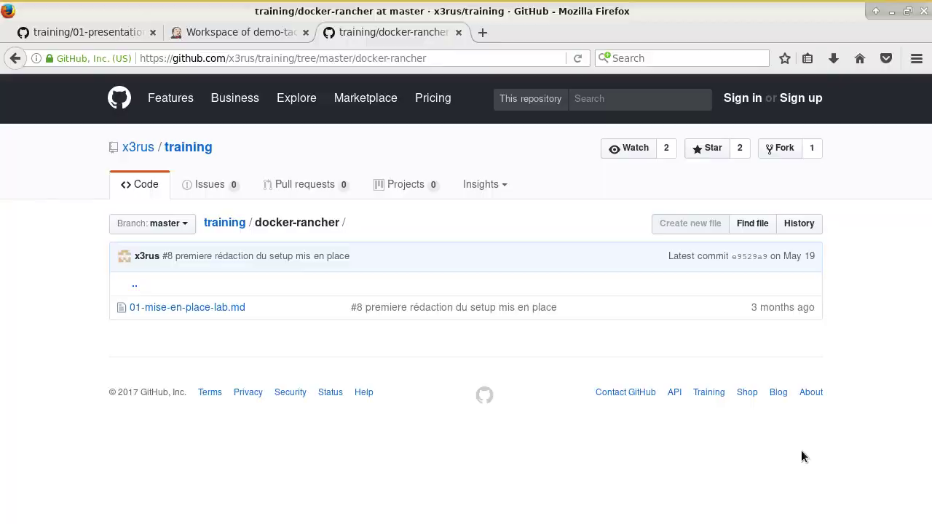
Step: Read the 01-presentation.md notes on job options like Discard old builds, then revisit the demo-tache workspace
click(87, 32)
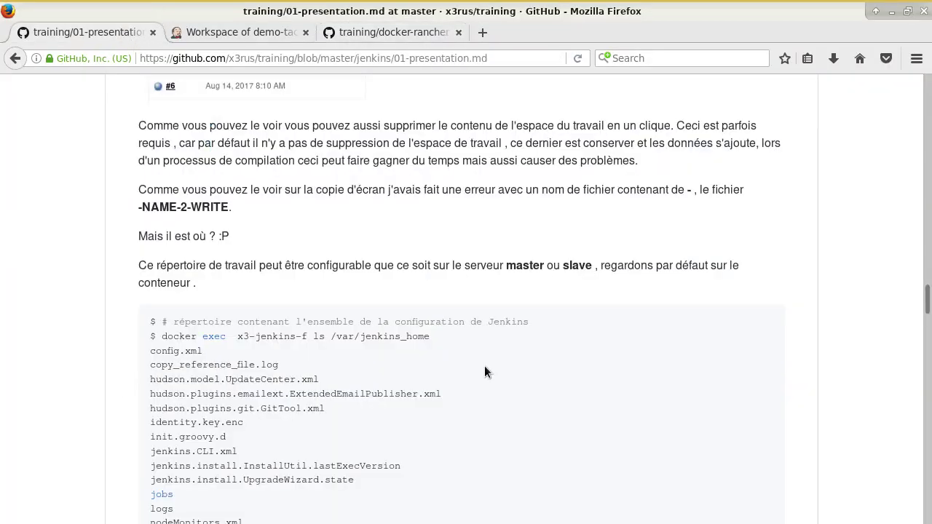
scroll(484, 368, down, 10)
scroll(452, 320, down, 6)
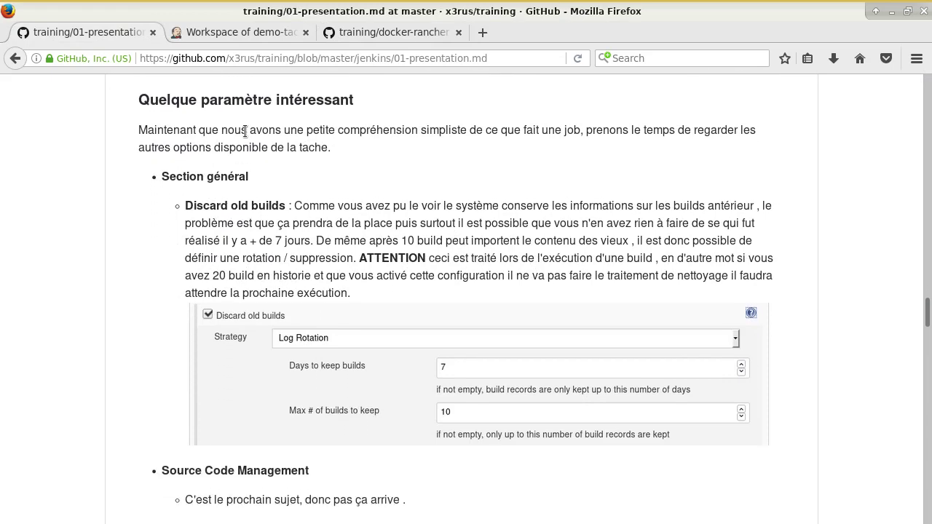
mouse_move(417, 3)
scroll(202, 298, down, 13)
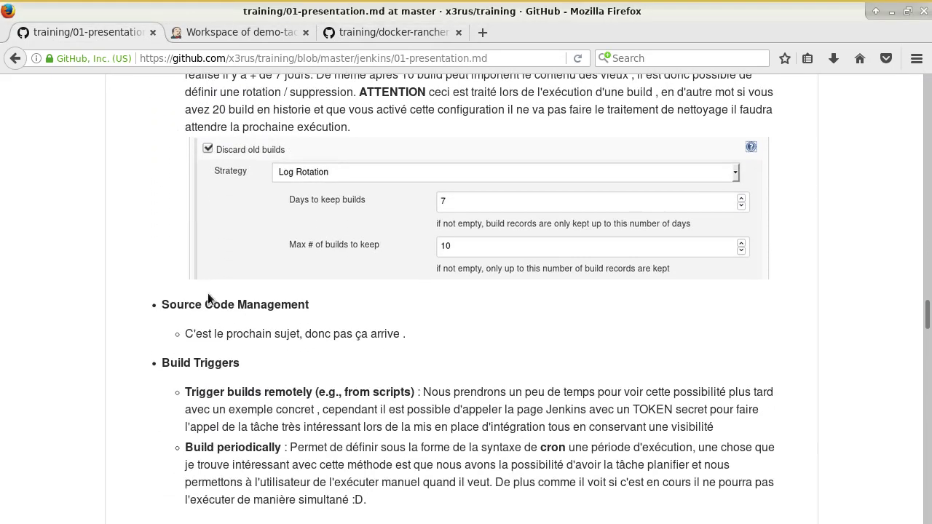
scroll(204, 298, down, 10)
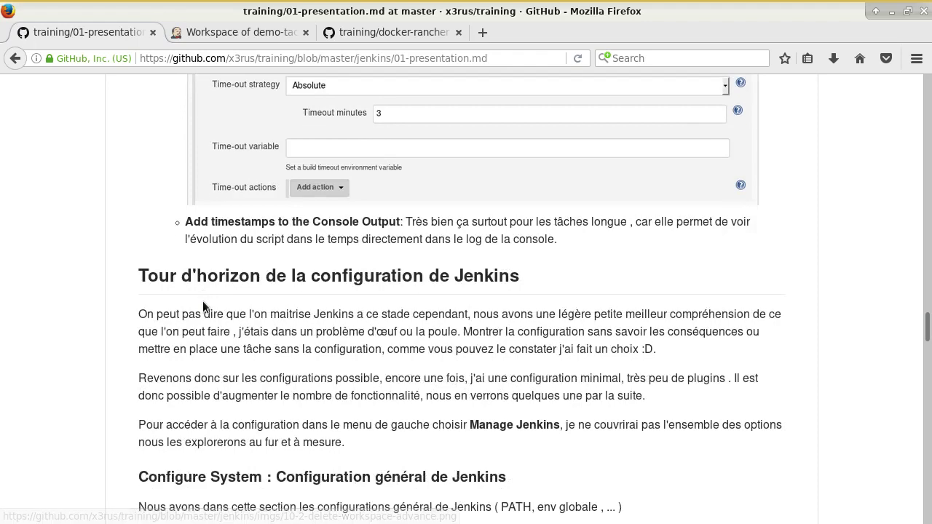
scroll(320, 307, up, 9)
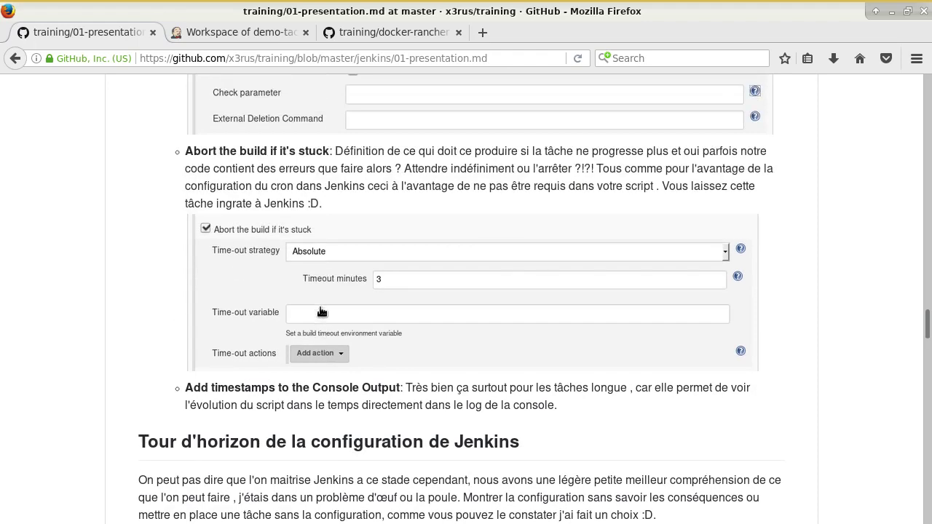
scroll(320, 311, up, 19)
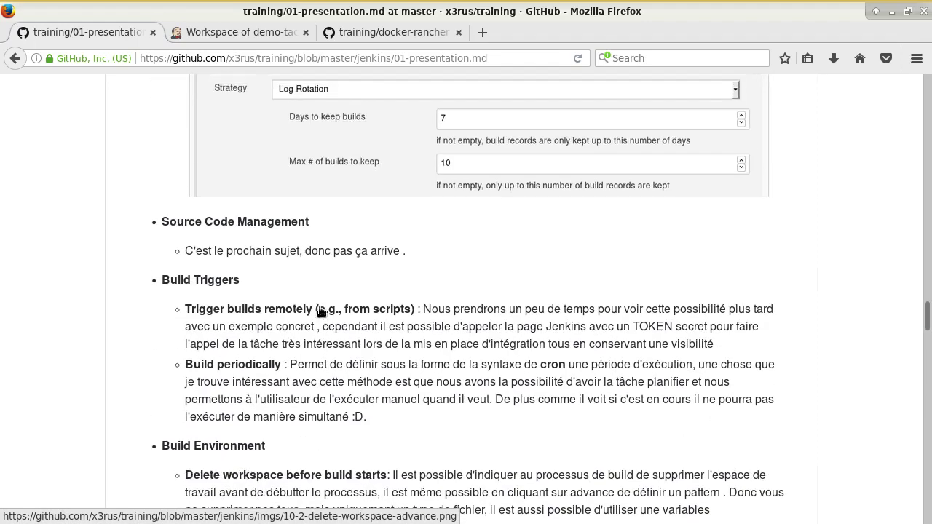
scroll(319, 306, down, 5)
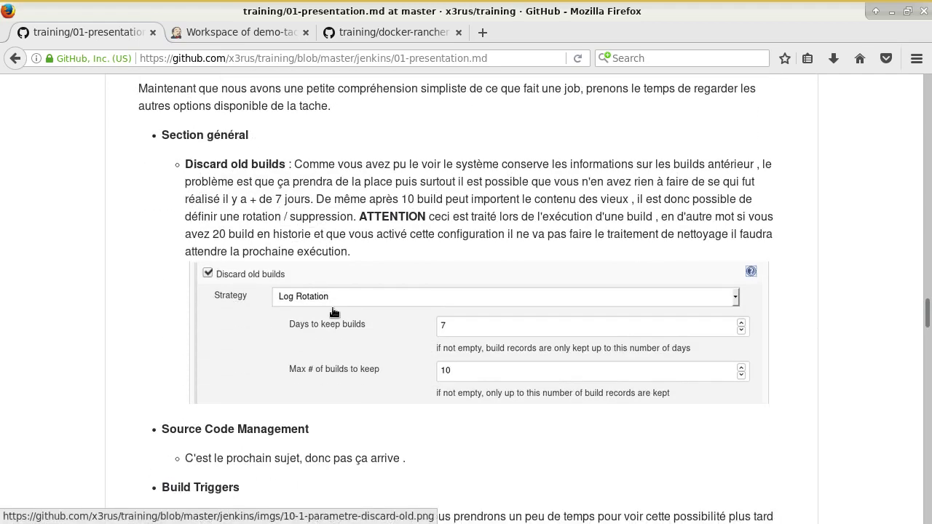
click(251, 32)
scroll(215, 377, down, 3)
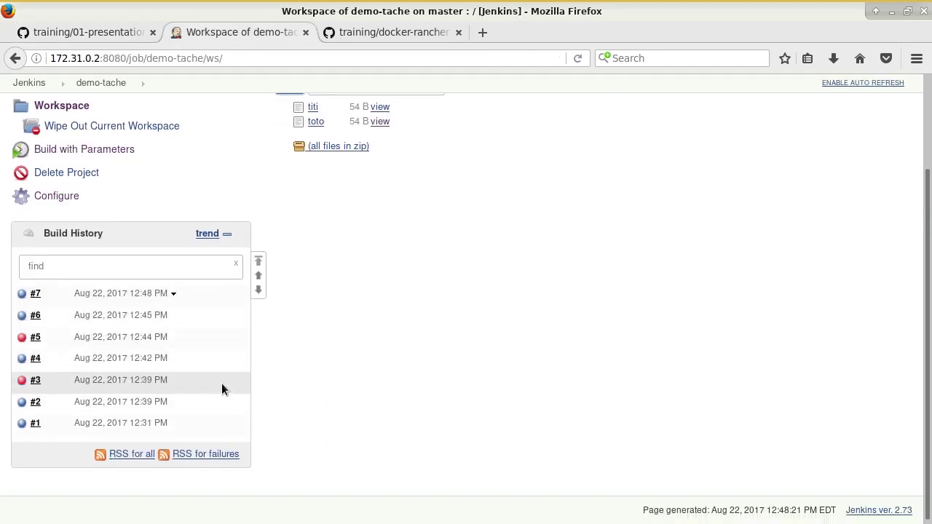
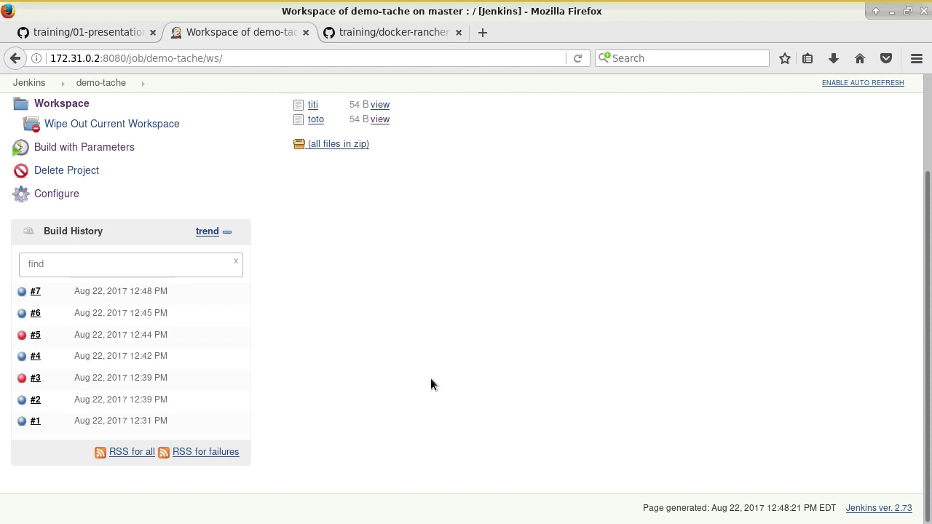
Step: Make demo-tache discard old builds, keeping 7 days and at most 5 builds, and save
scroll(379, 368, up, 3)
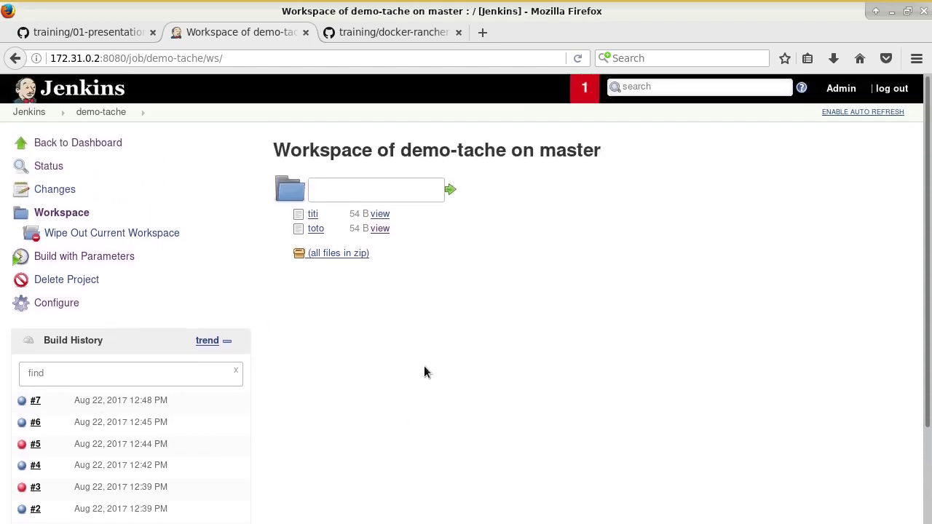
click(77, 302)
scroll(408, 332, down, 4)
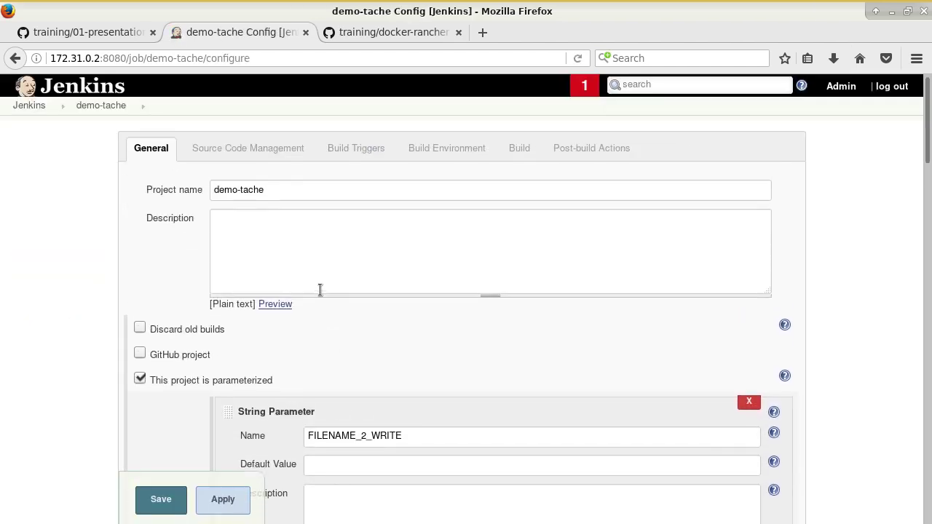
scroll(309, 332, down, 5)
scroll(310, 333, down, 6)
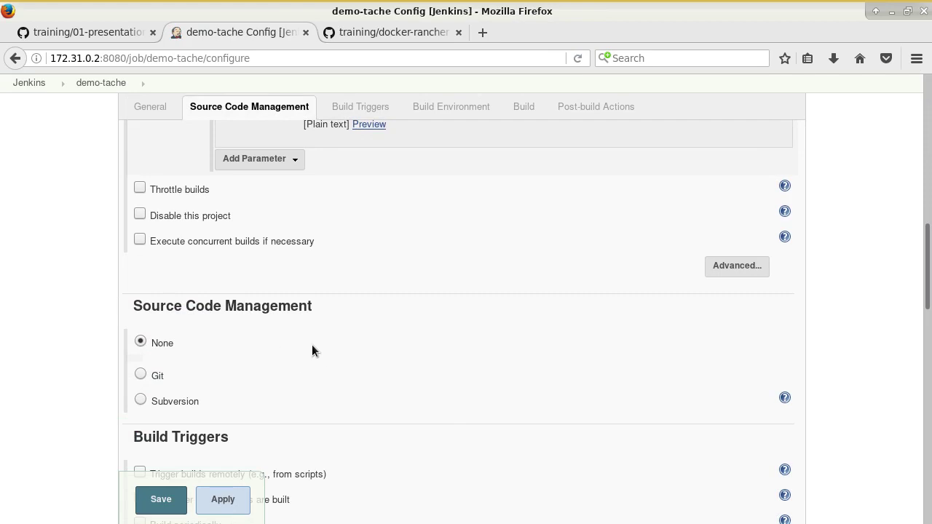
scroll(311, 343, up, 15)
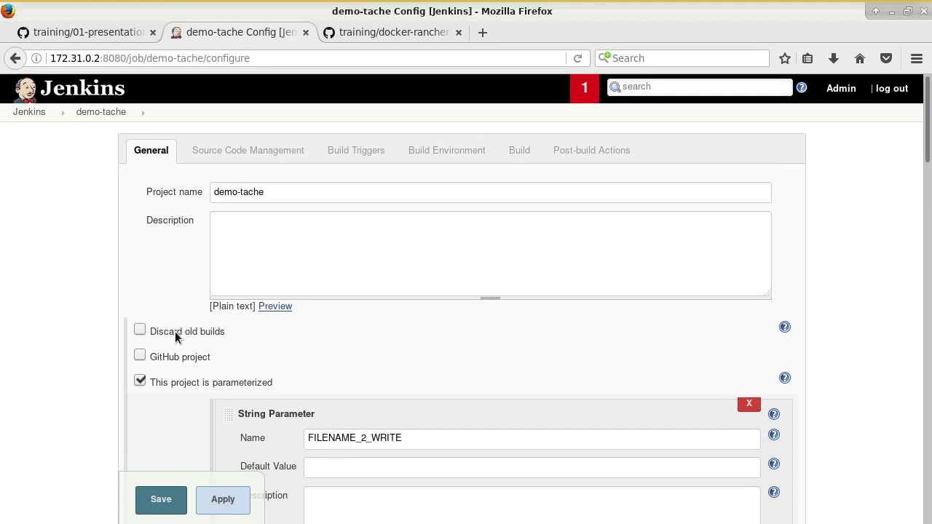
click(170, 331)
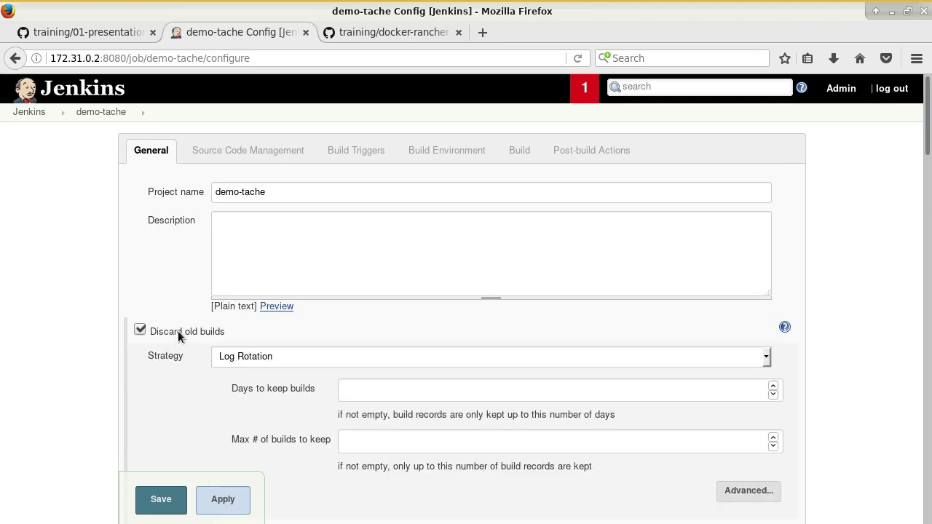
scroll(279, 347, down, 2)
click(351, 312)
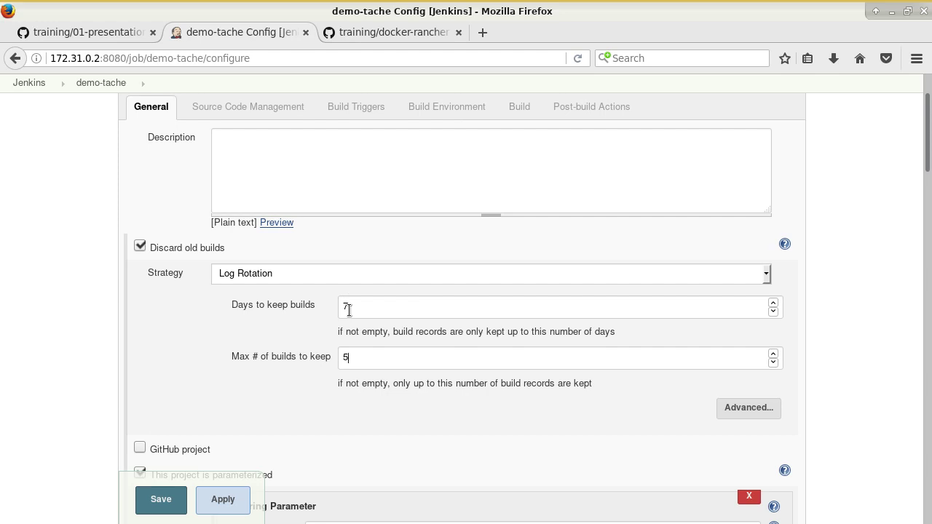
click(168, 500)
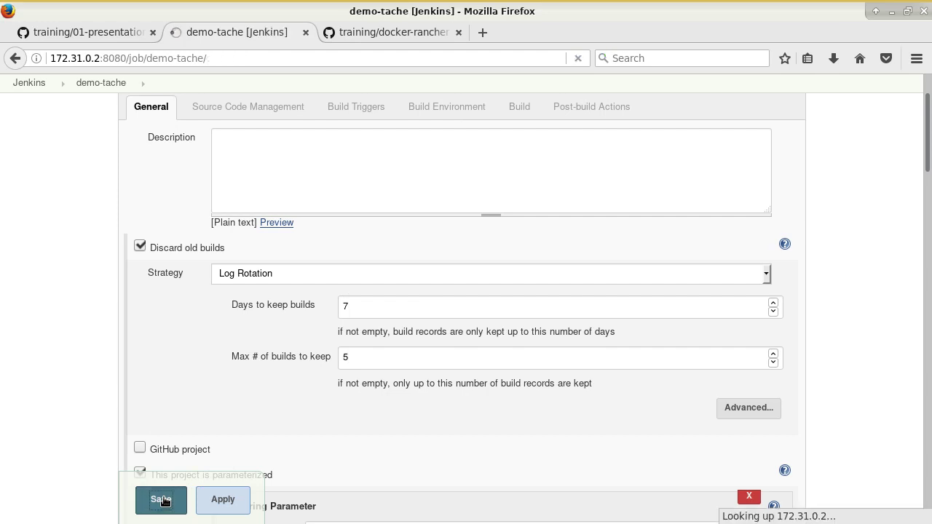
Step: Start a parameterized build of demo-tache and refresh the project page until build #8 succeeds
scroll(147, 428, down, 1)
scroll(146, 428, down, 2)
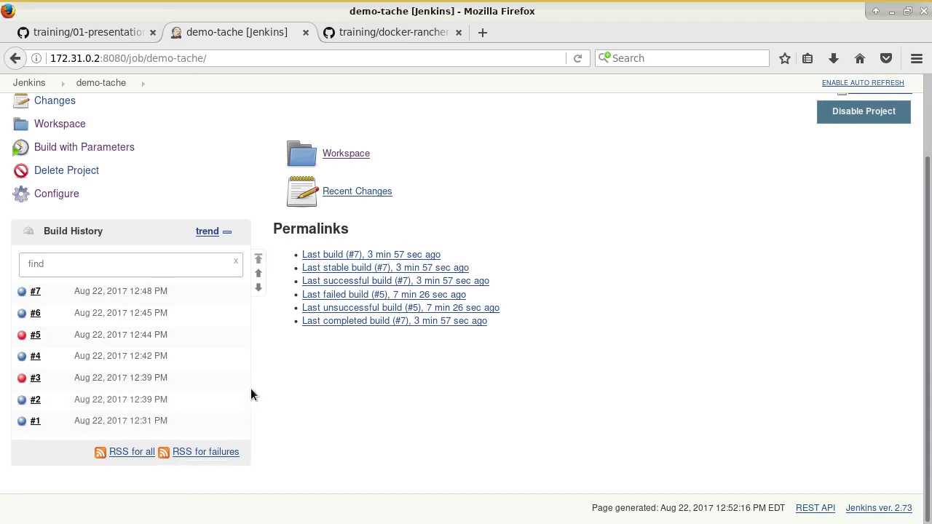
scroll(251, 388, up, 2)
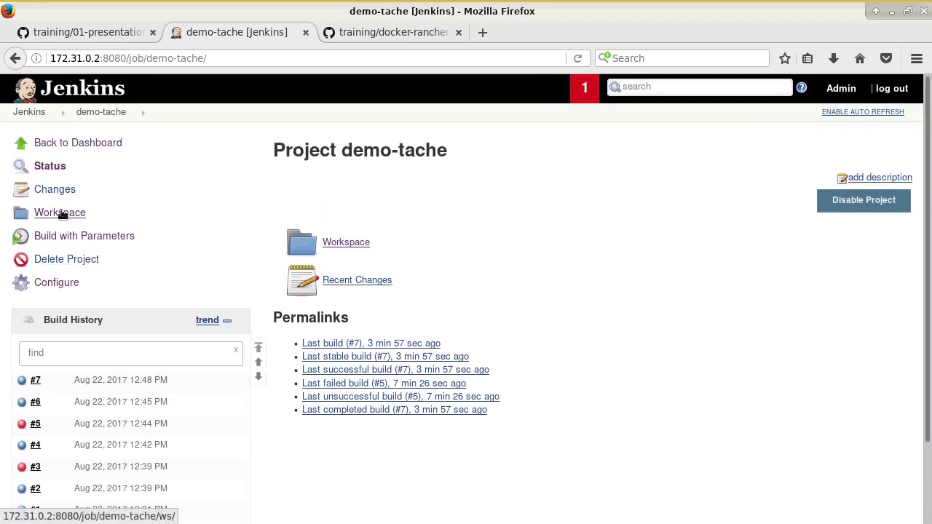
click(83, 242)
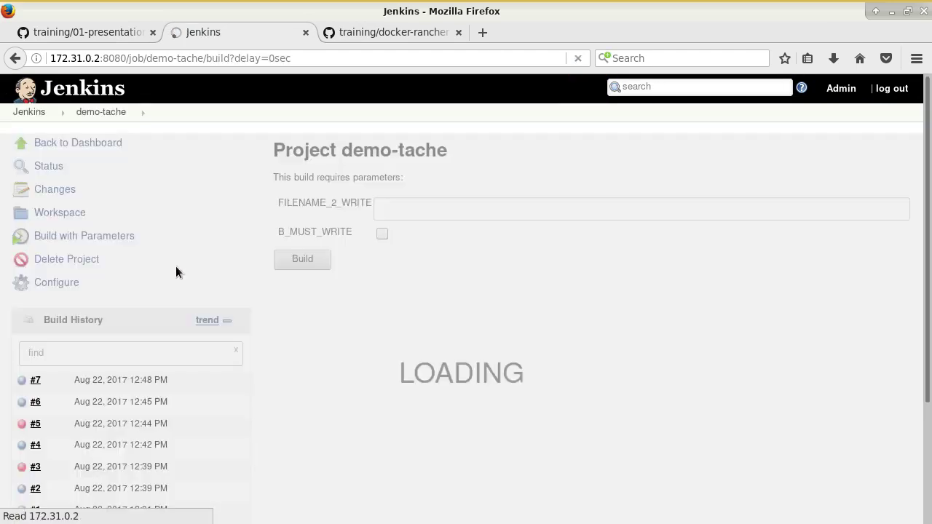
click(306, 264)
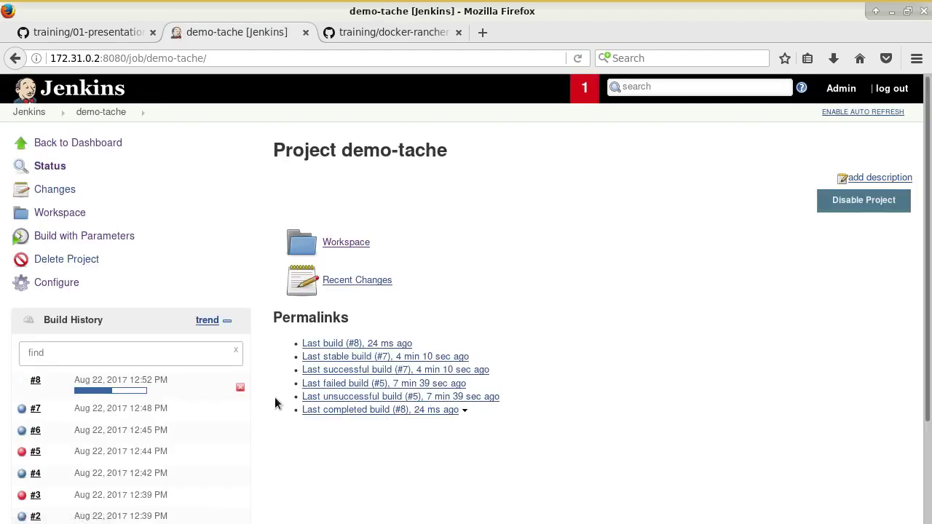
scroll(287, 401, down, 3)
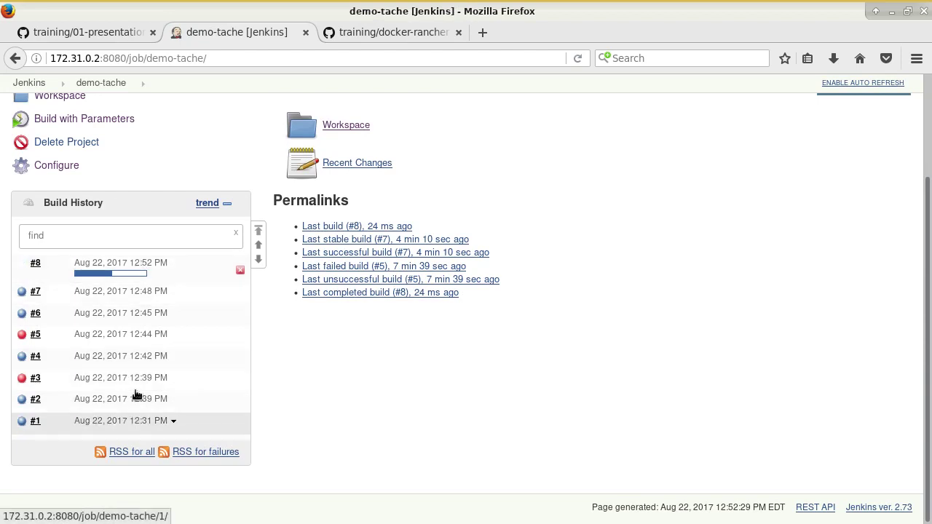
click(579, 58)
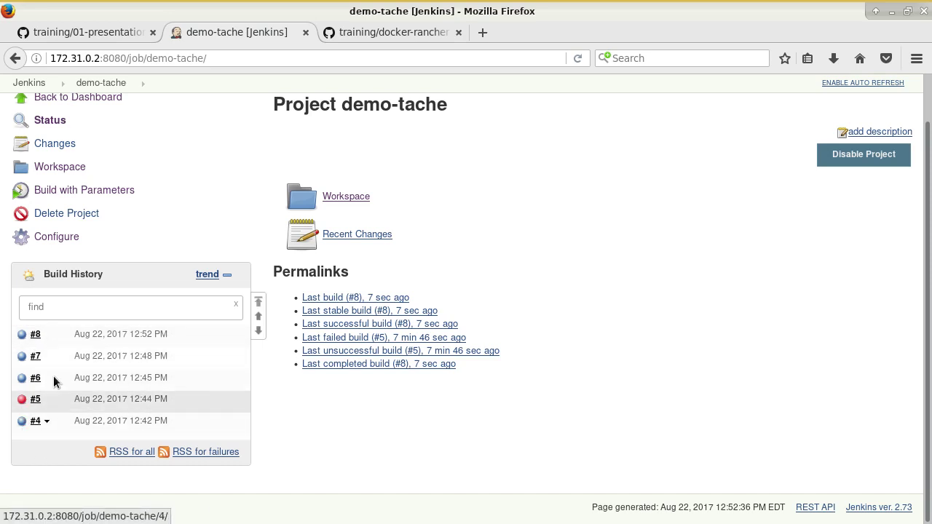
scroll(135, 186, up, 1)
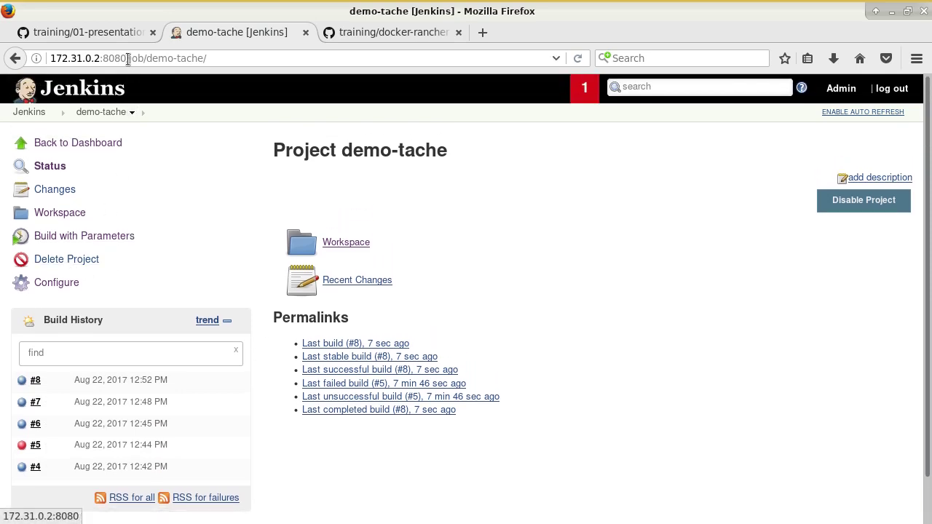
click(82, 33)
Step: Review the Build Triggers notes on GitHub, then reopen the demo-tache job configuration
scroll(422, 269, down, 5)
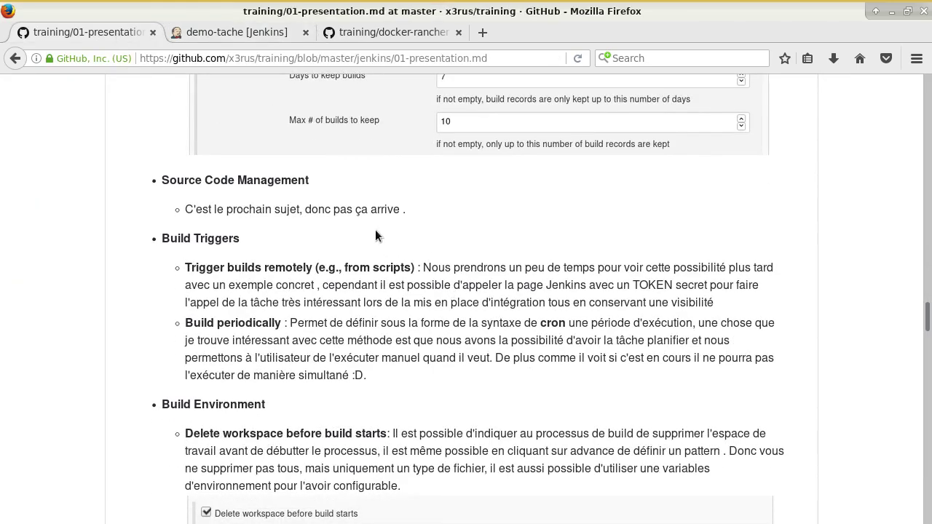
triple_click(212, 180)
click(282, 201)
drag(263, 209, 422, 233)
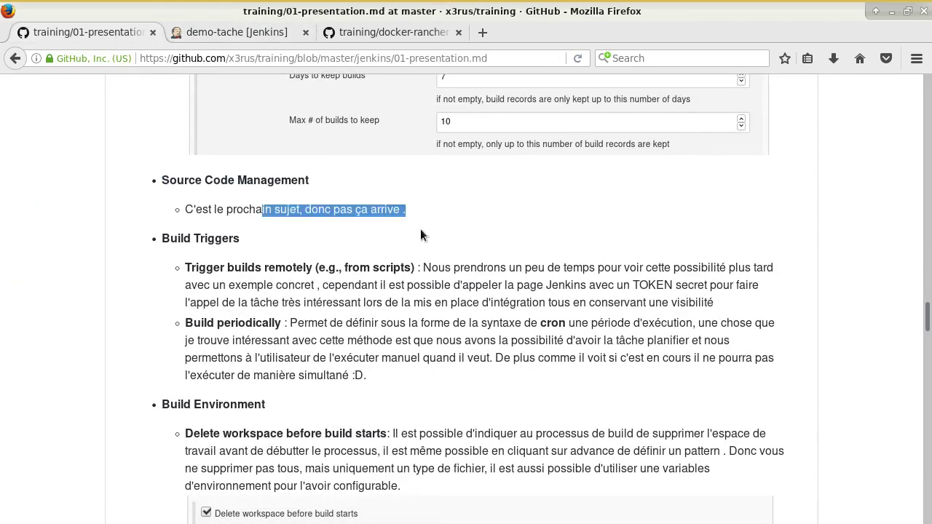
click(428, 253)
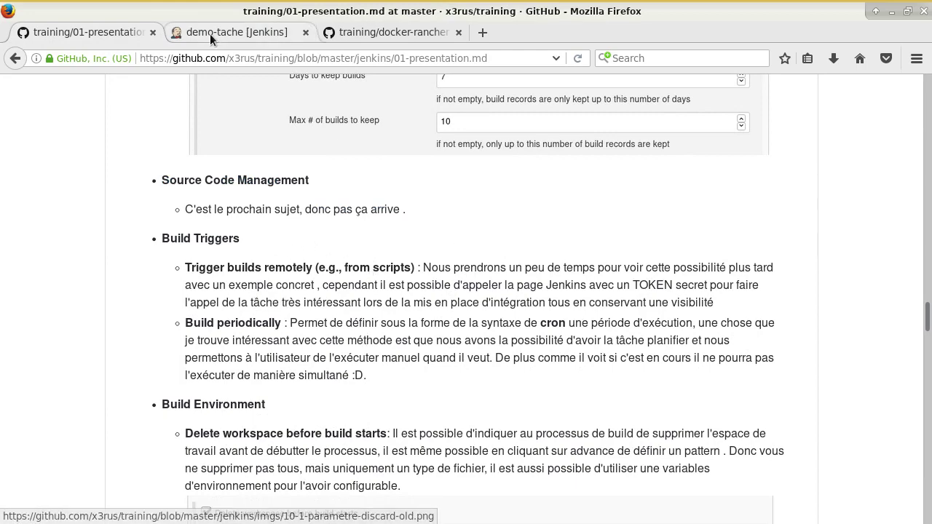
click(233, 32)
click(53, 284)
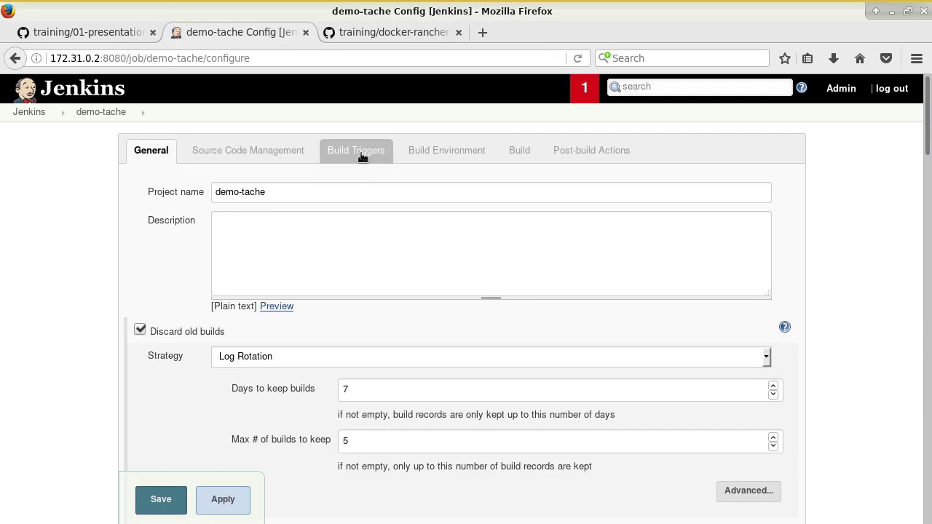
Step: Enable Trigger builds remotely in Build Triggers, fill in an authentication token, and save
click(360, 153)
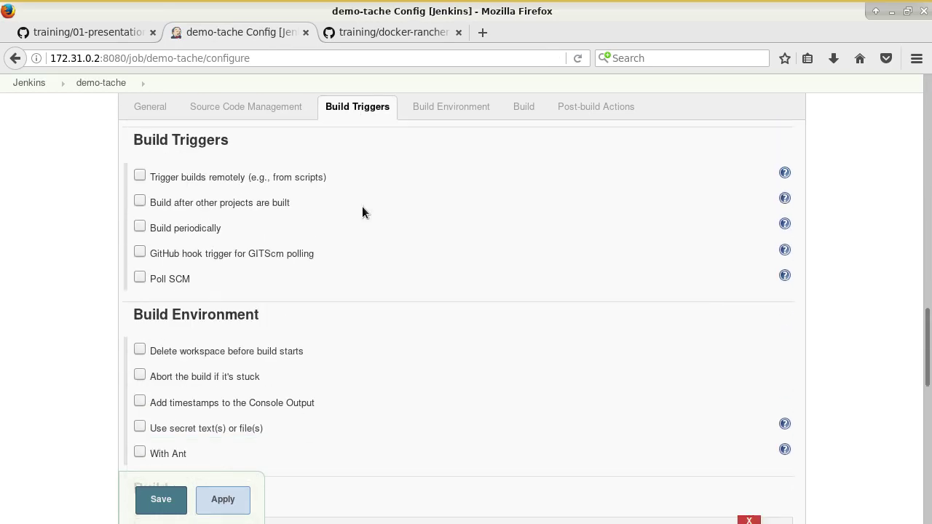
click(297, 181)
click(301, 209)
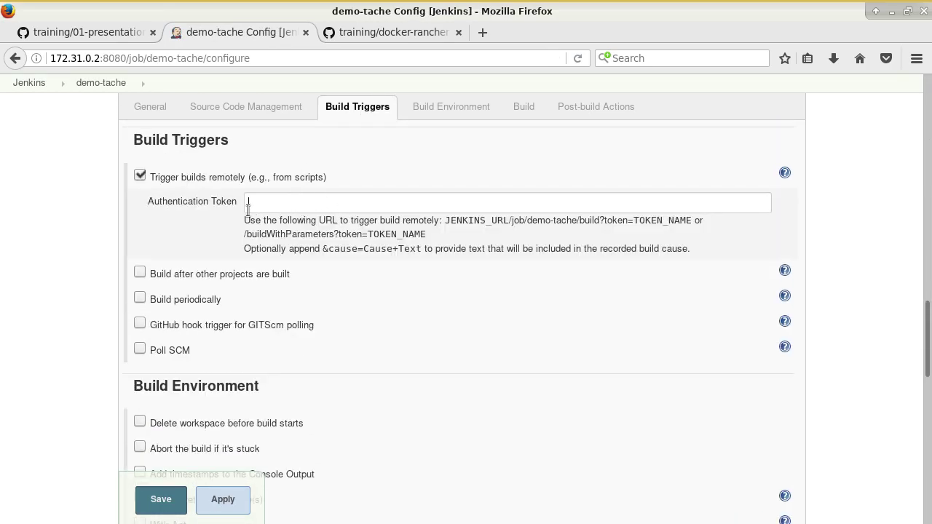
drag(173, 201, 148, 201)
click(342, 236)
drag(512, 221, 695, 225)
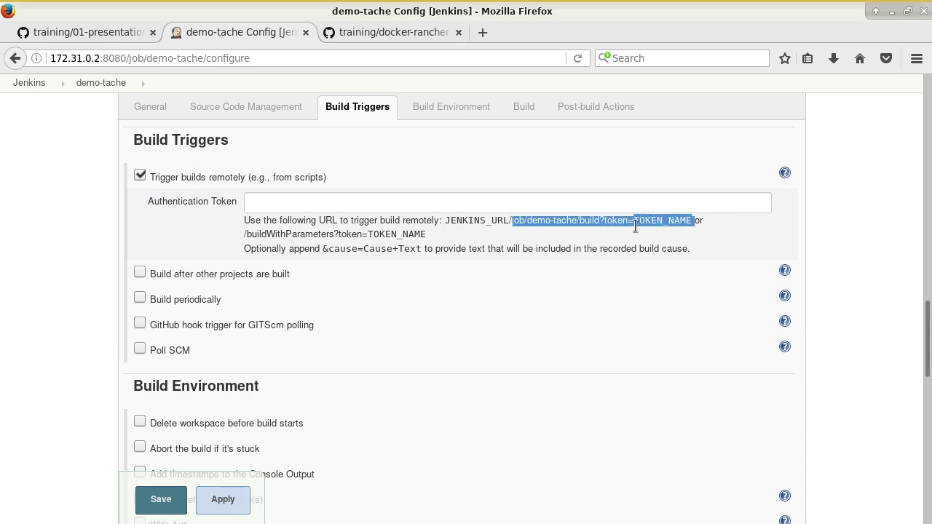
click(414, 208)
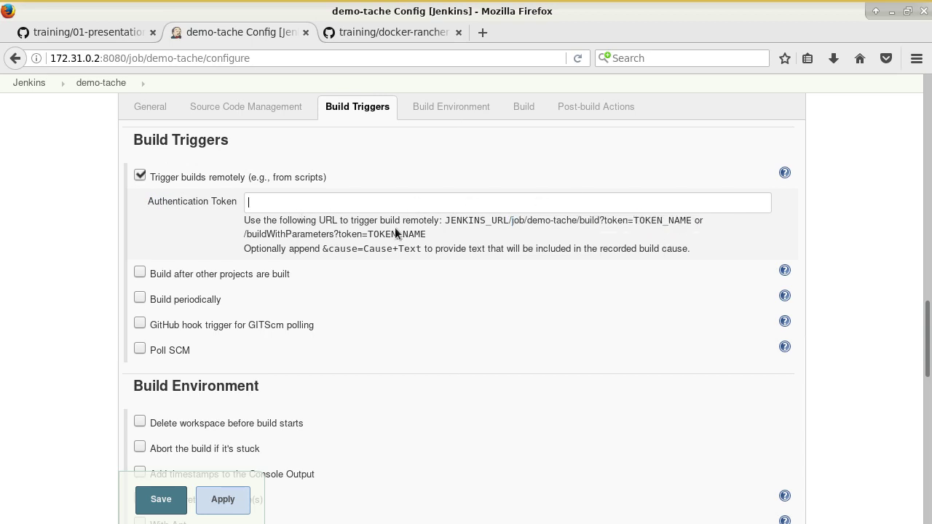
drag(445, 221, 693, 223)
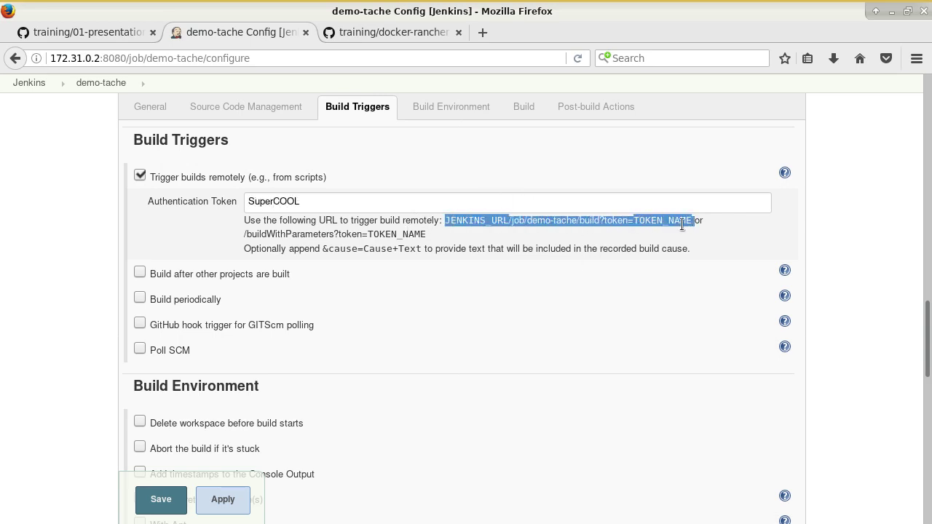
click(644, 223)
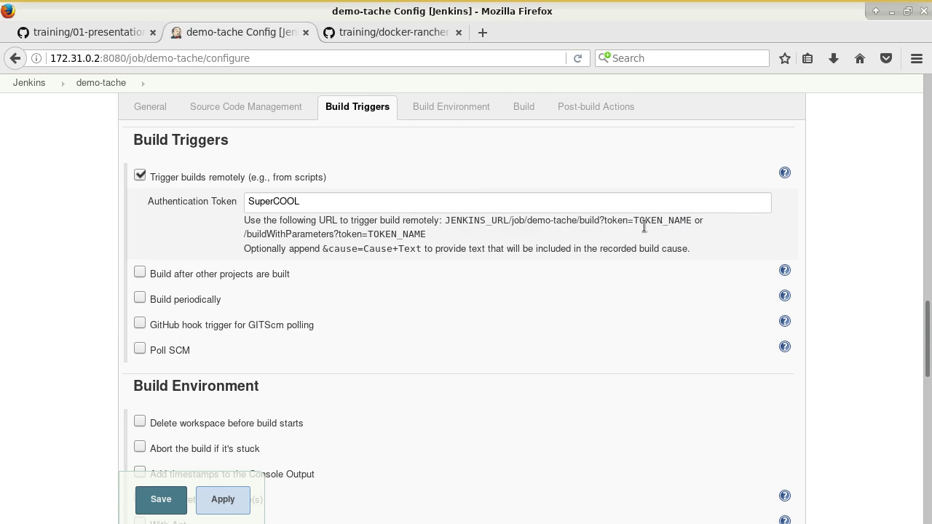
click(149, 508)
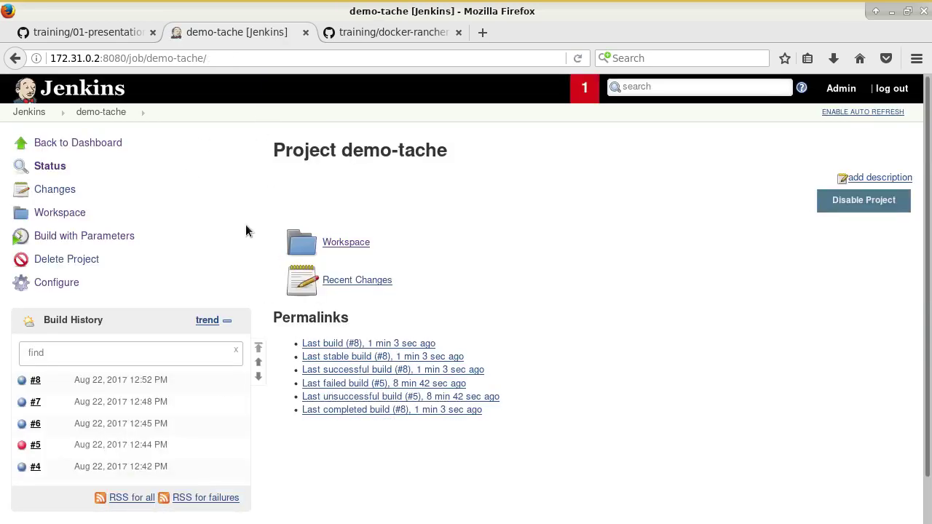
Step: Copy the Jenkins server address into a new tab to begin the remote trigger URL
click(64, 282)
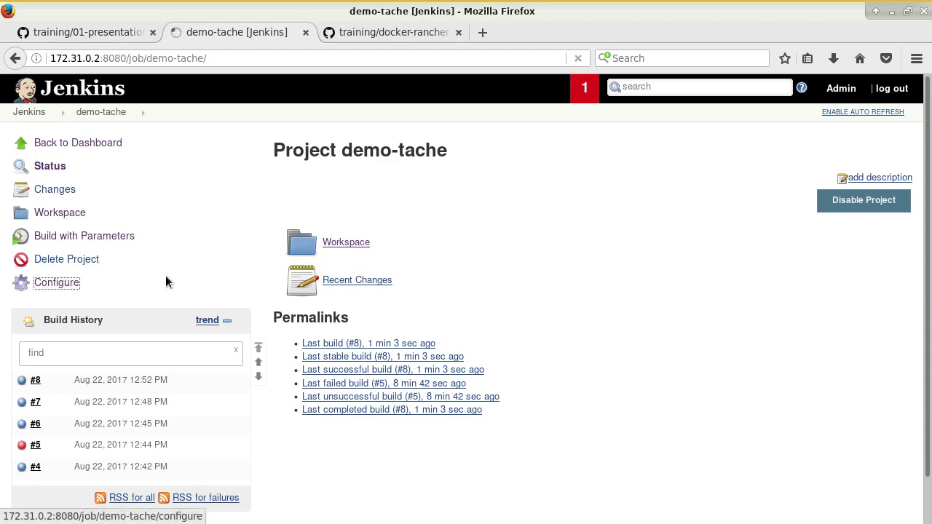
scroll(444, 262, down, 10)
scroll(439, 272, down, 10)
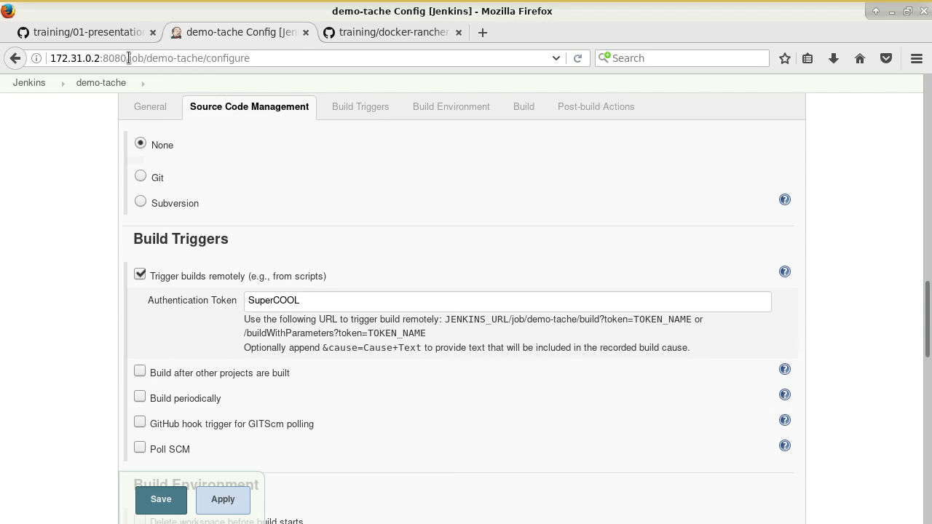
drag(129, 58, 49, 53)
key(ctrl+c)
key(ctrl+t)
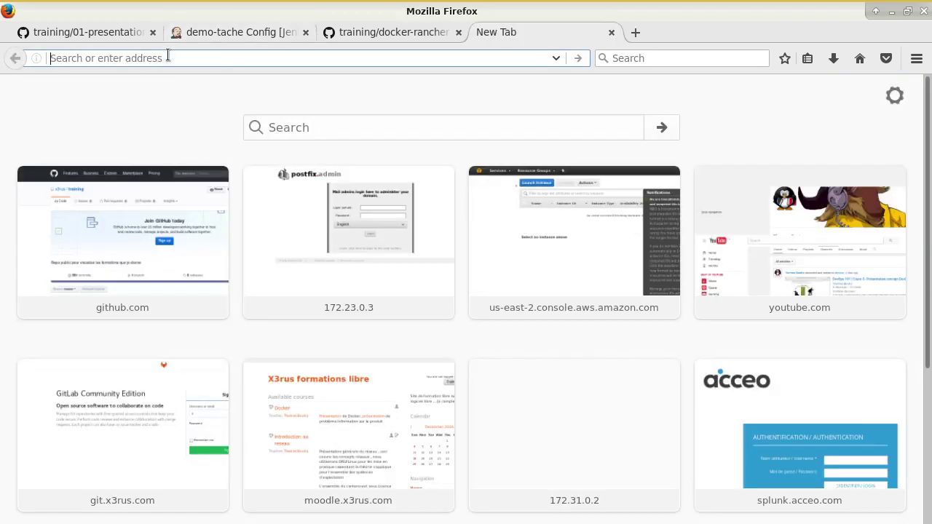
key(ctrl+v)
click(228, 32)
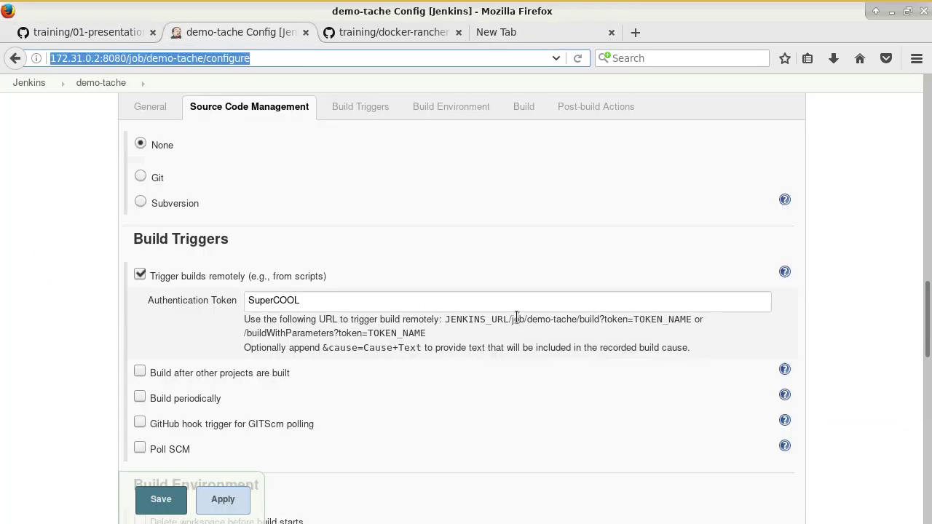
drag(512, 319, 638, 320)
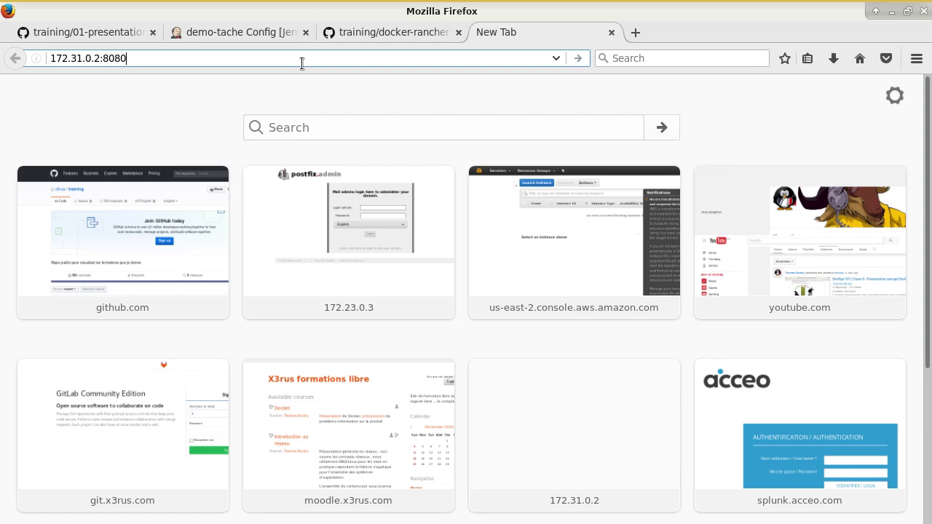
text(/)
key(ctrl+v)
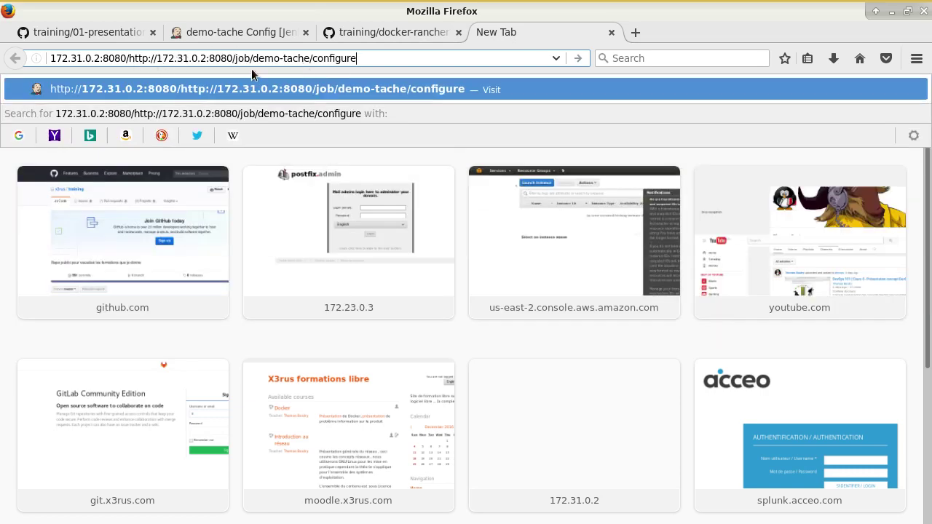
key(Escape)
drag(129, 59, 440, 69)
key(BackSpace)
Step: Append job/demo-tache/build?token= plus the job's token to the address, correcting the token's case
click(188, 29)
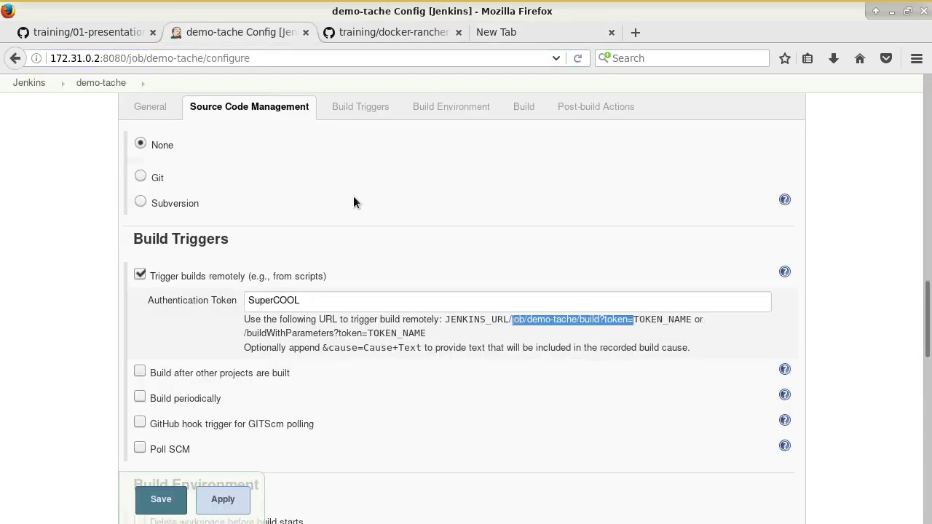
drag(512, 319, 632, 320)
click(513, 30)
middle_click(301, 58)
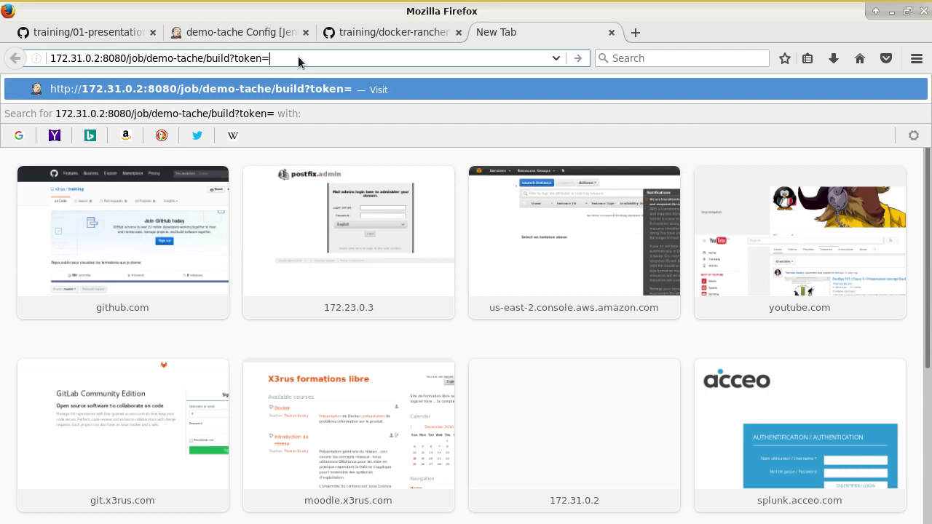
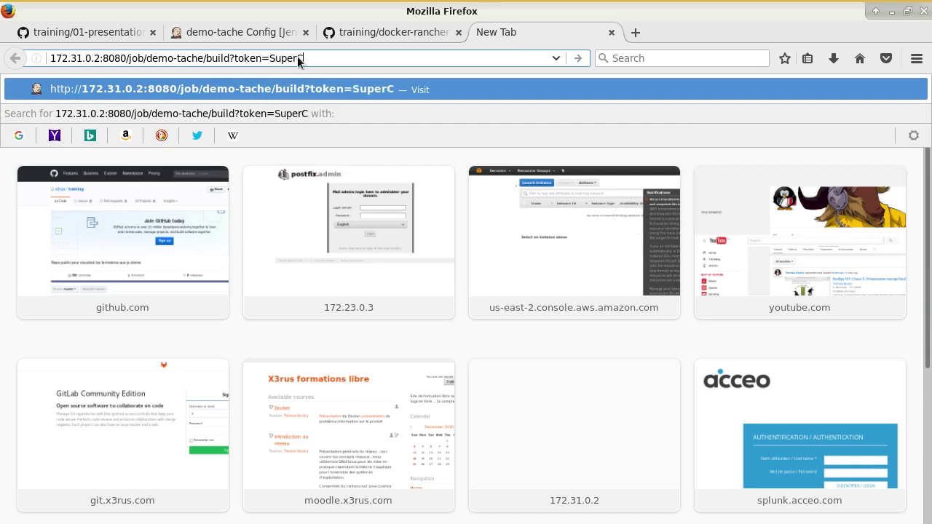
click(261, 30)
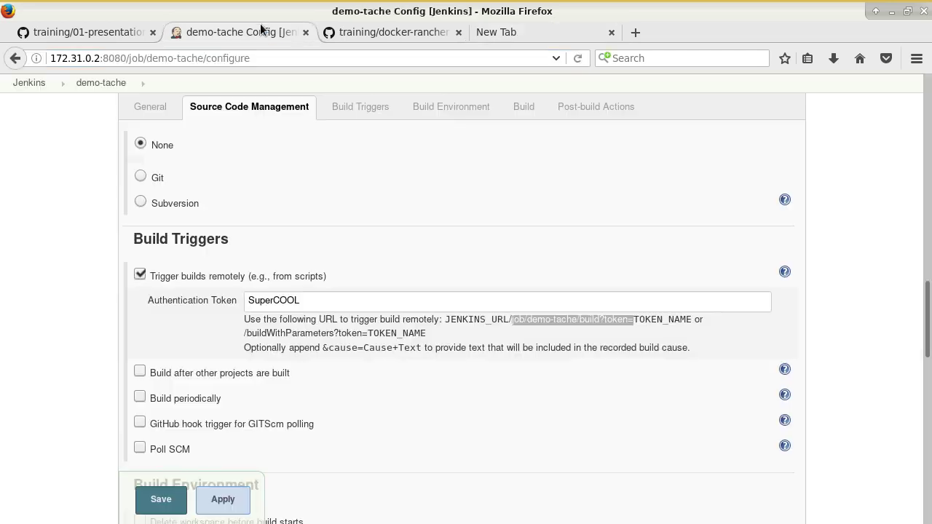
click(495, 32)
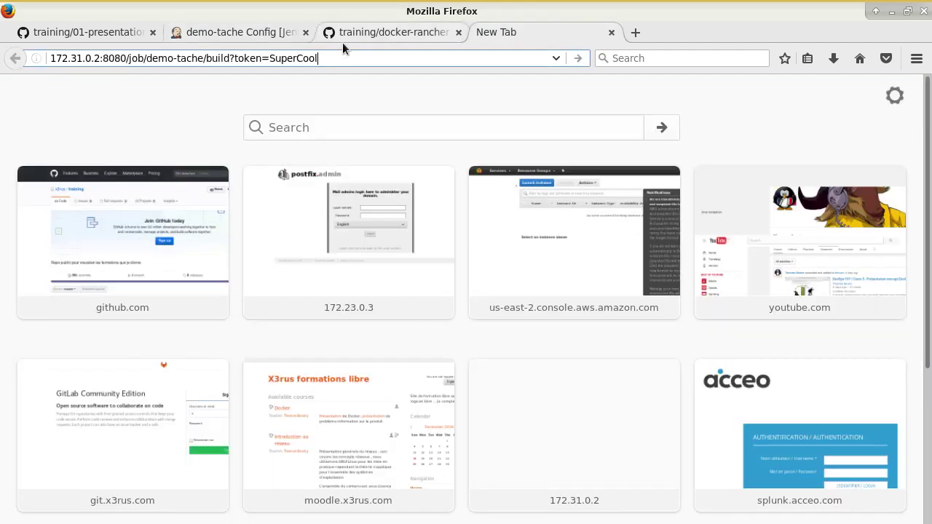
click(323, 60)
key(BackSpace)
key(BackSpace)
key(BackSpace)
text(OOL)
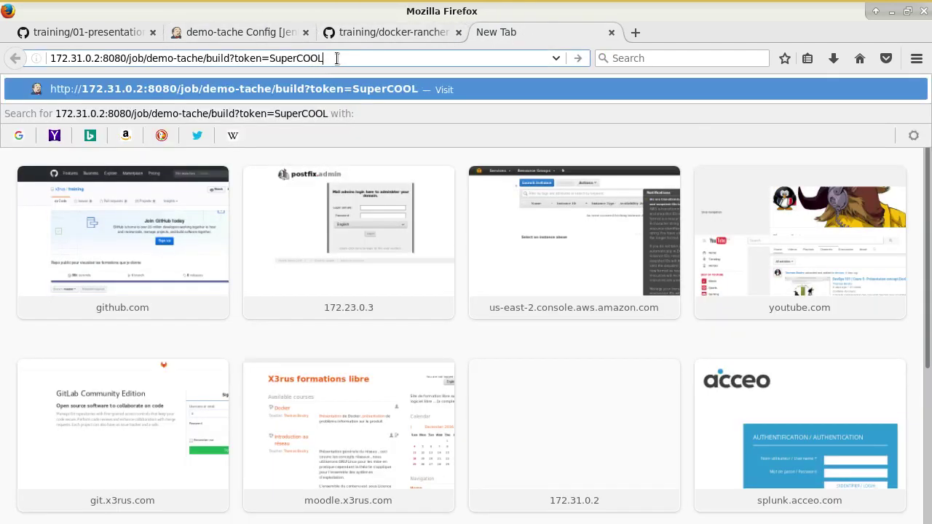
key(Escape)
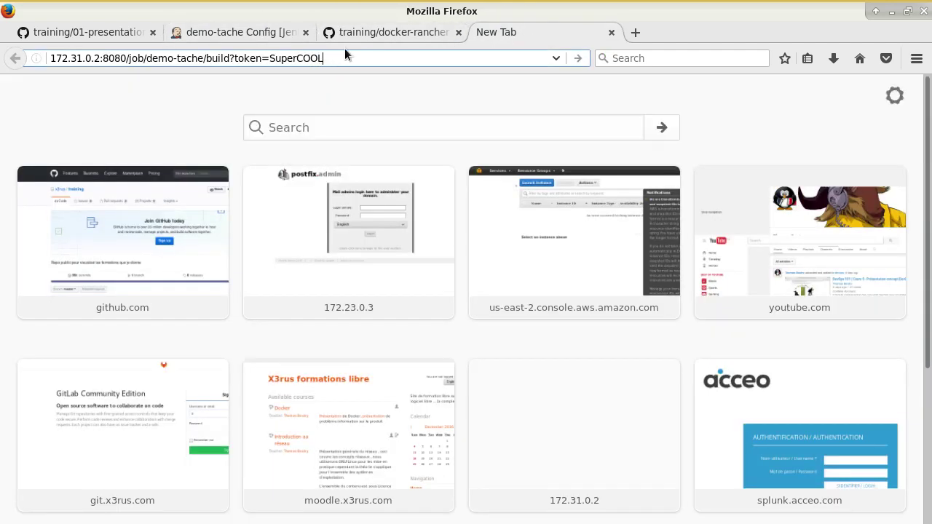
Step: Save the configuration, load the trigger URL and confirm Build, queuing build #9
click(219, 32)
click(158, 498)
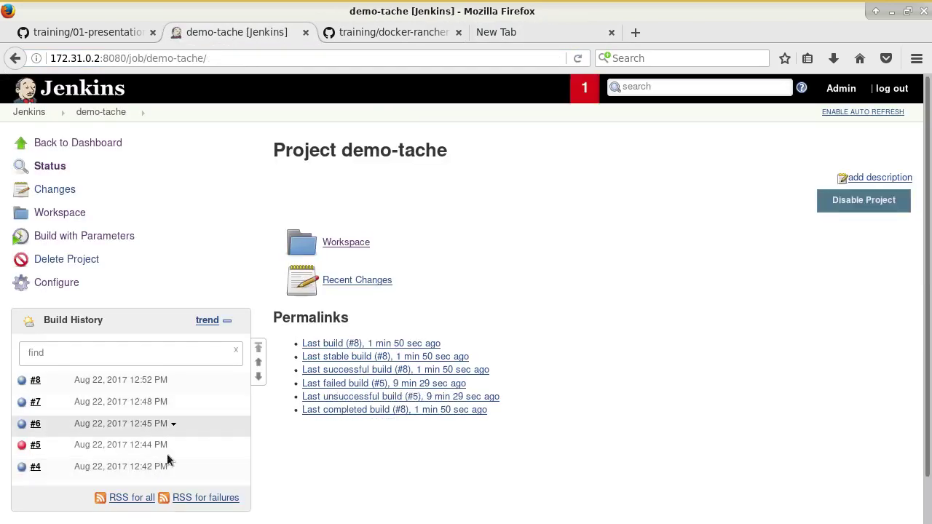
click(510, 32)
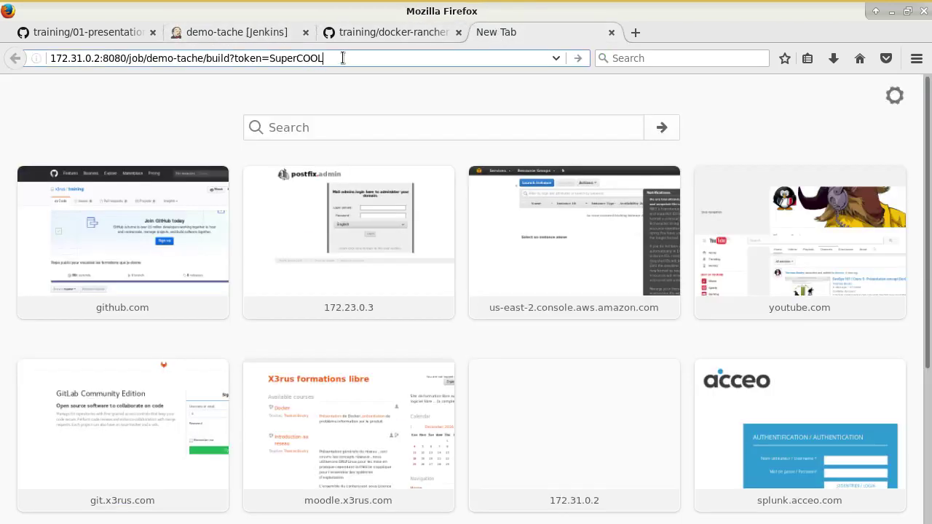
key(Return)
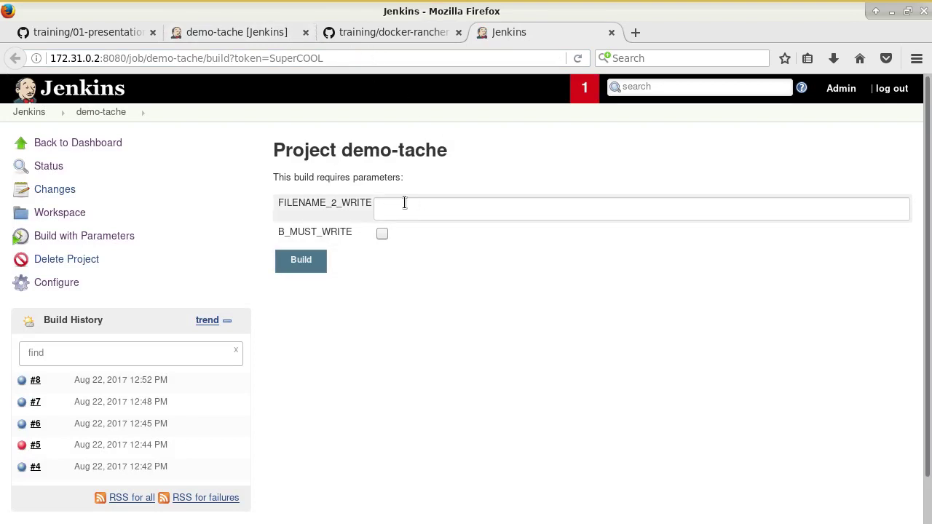
click(319, 265)
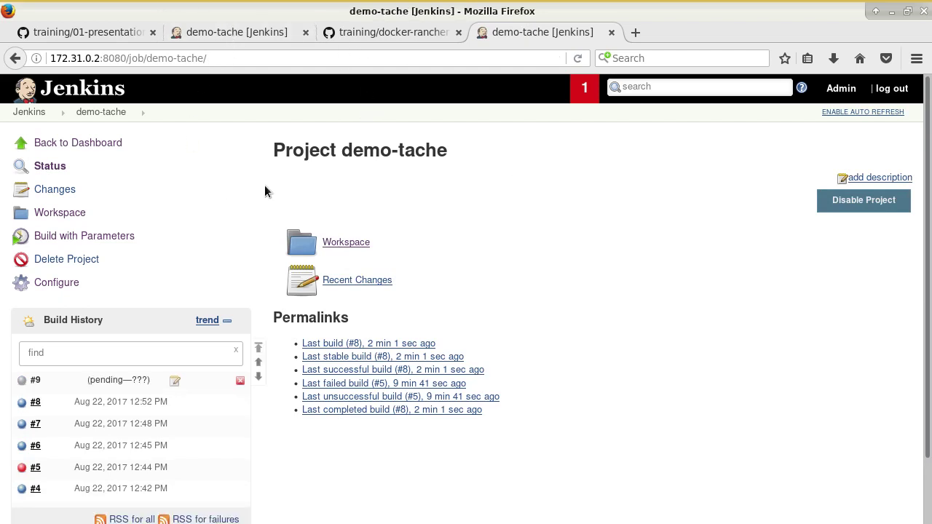
Step: Set FILENAME_2_WRITE's default to toto and B_MUST_WRITE's default to checked, then save
click(84, 236)
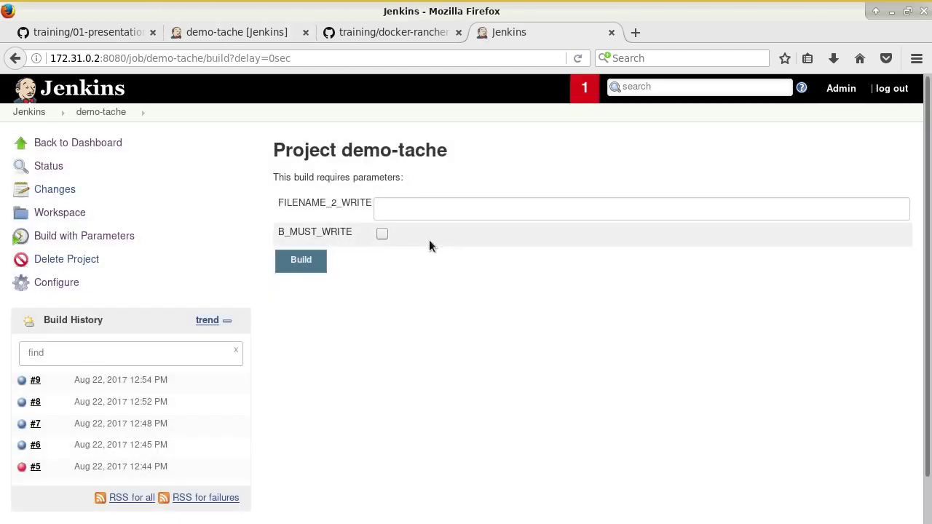
click(57, 283)
scroll(325, 342, down, 3)
scroll(364, 343, down, 8)
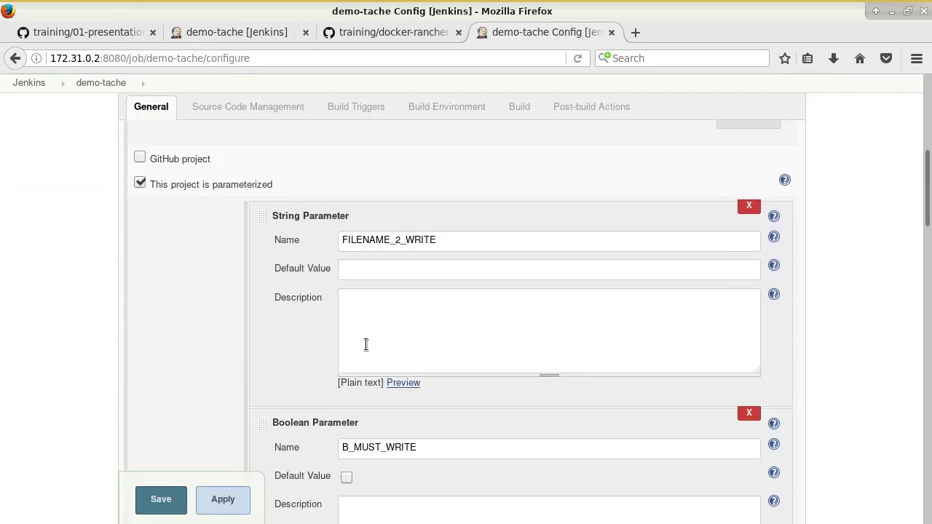
scroll(404, 262, up, 5)
click(393, 279)
text(/tmp/toto)
drag(363, 268, 313, 274)
key(BackSpace)
scroll(257, 307, down, 5)
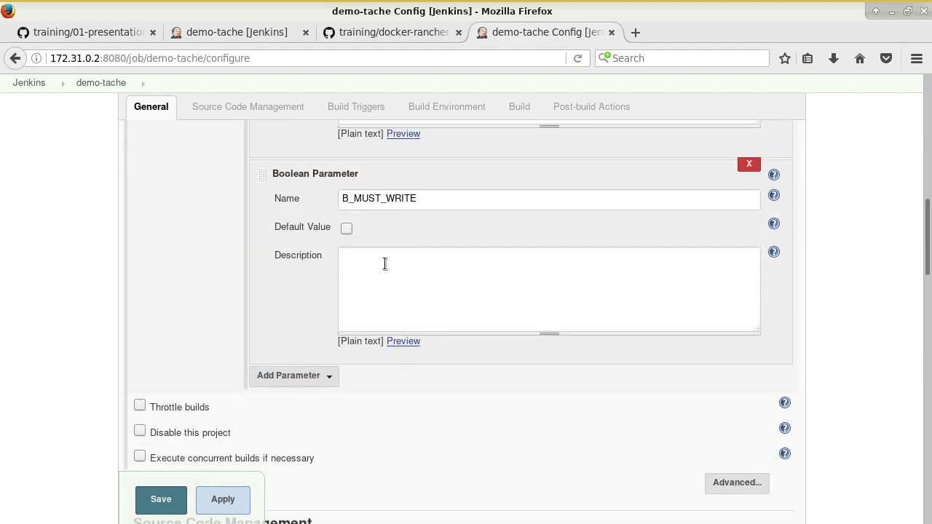
click(347, 228)
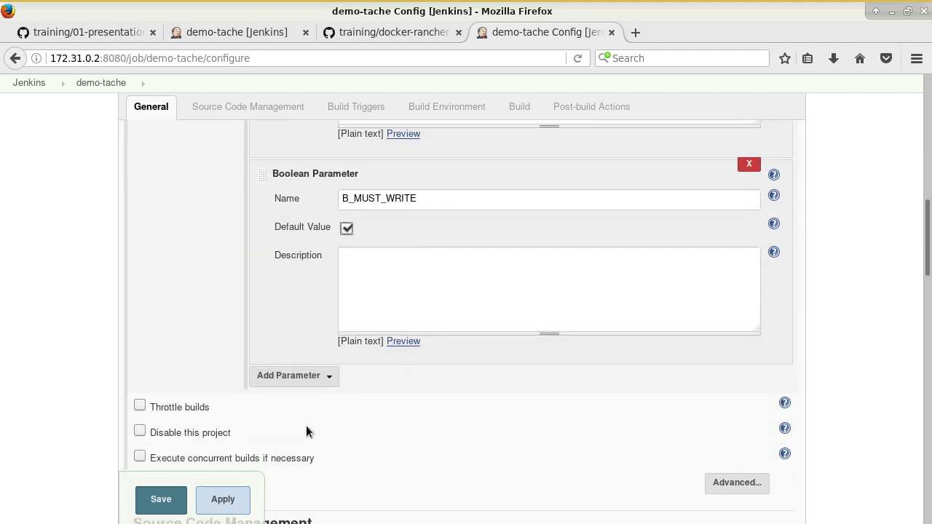
click(182, 501)
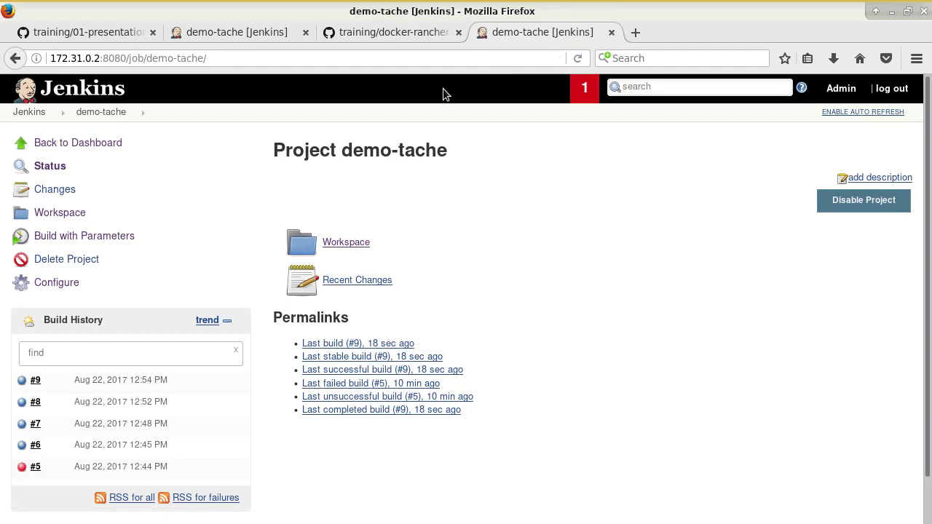
Step: Return to the build parameters form and start build #10 with the new defaults
right_click(15, 59)
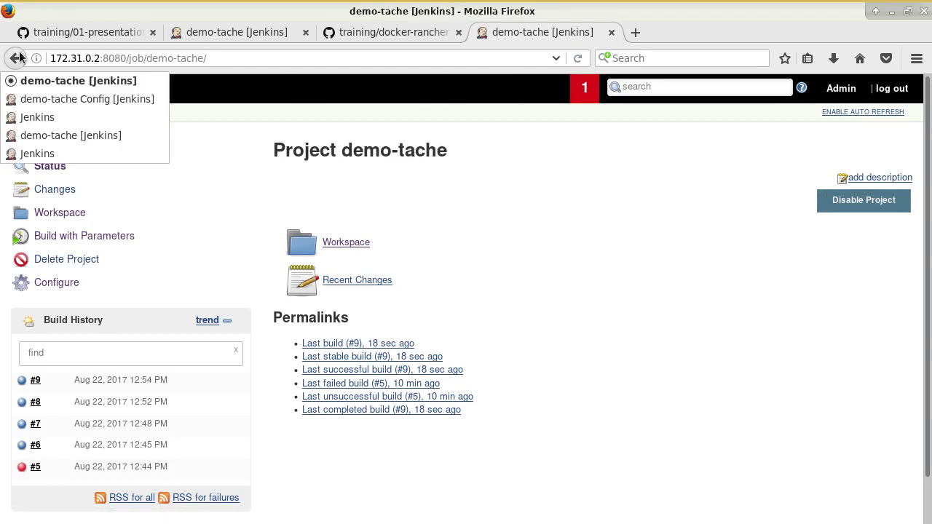
click(47, 121)
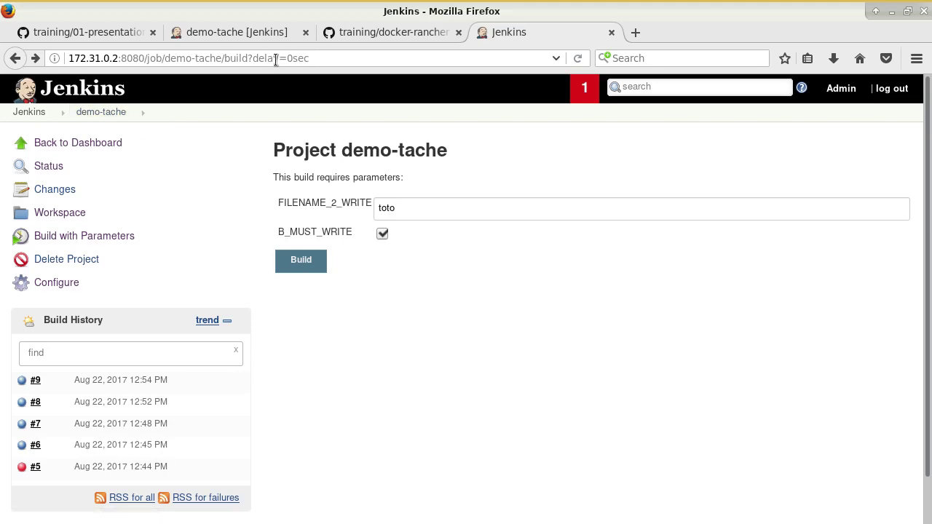
click(313, 263)
Step: Look through the docker-rancher and course-note tabs, then reopen the demo-tache build parameters form
key(ctrl+Page_Up)
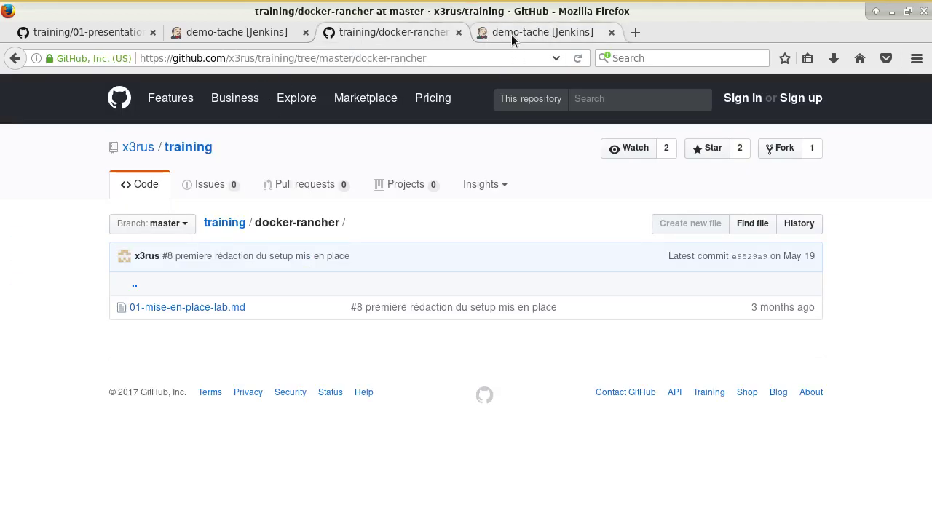
click(511, 34)
click(271, 31)
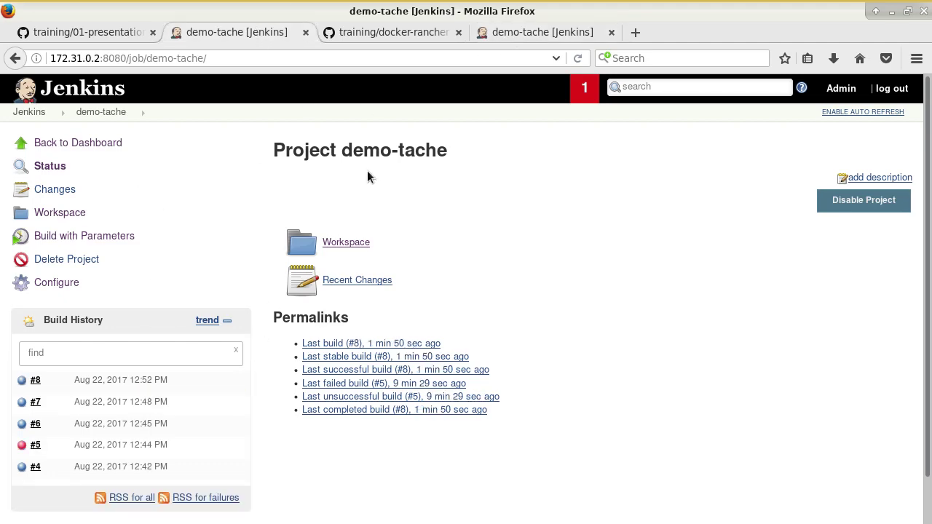
click(344, 32)
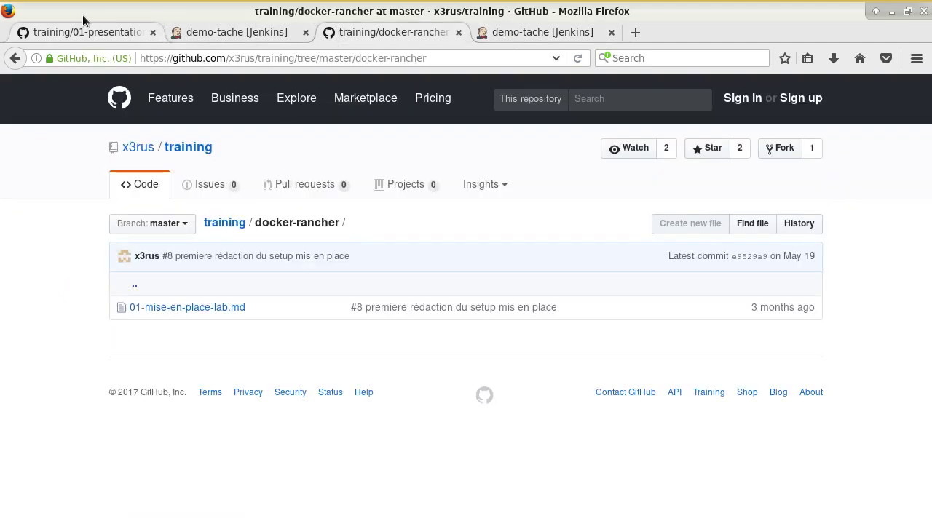
click(92, 31)
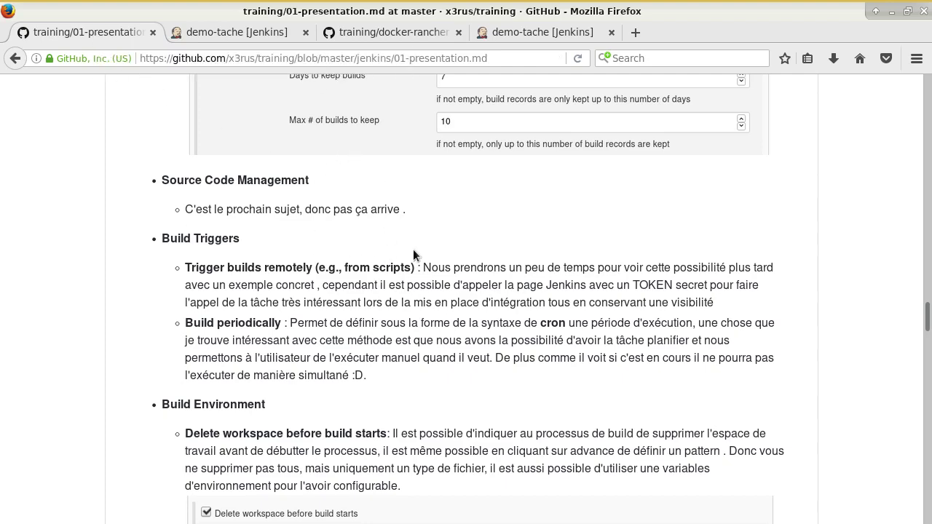
click(256, 33)
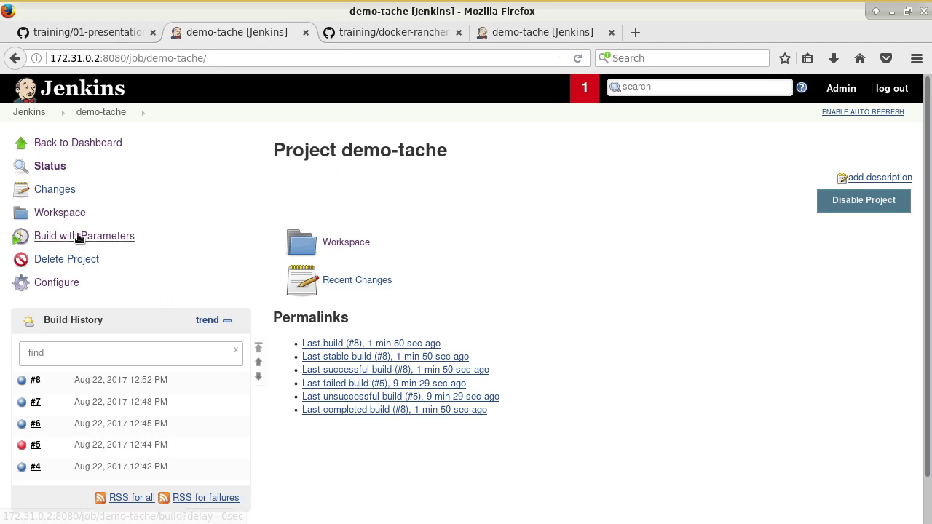
click(80, 237)
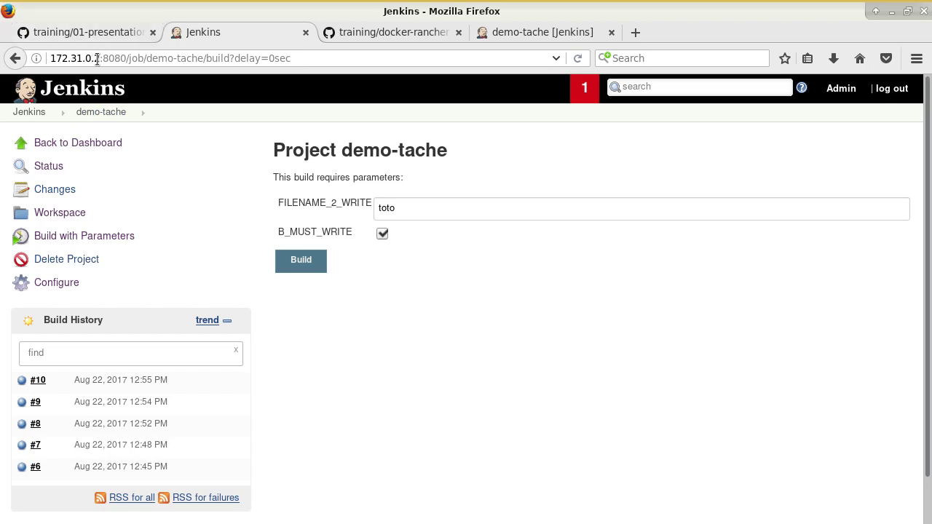
Step: Turn off remote build triggering in the demo-tache configuration
click(61, 283)
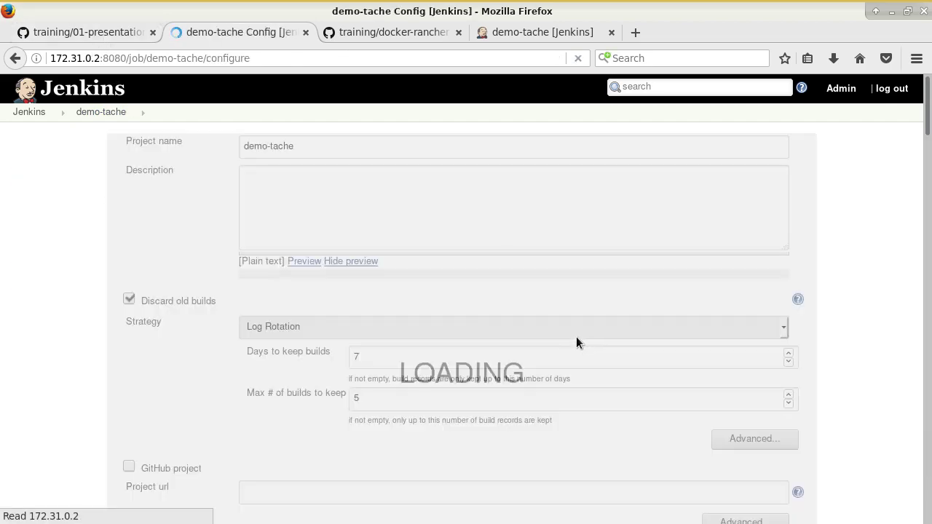
scroll(590, 340, down, 15)
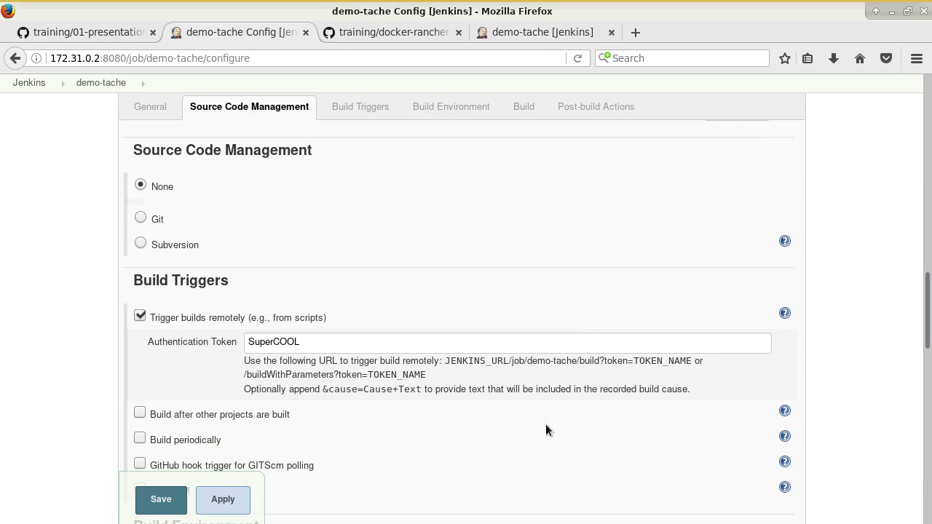
scroll(510, 408, down, 2)
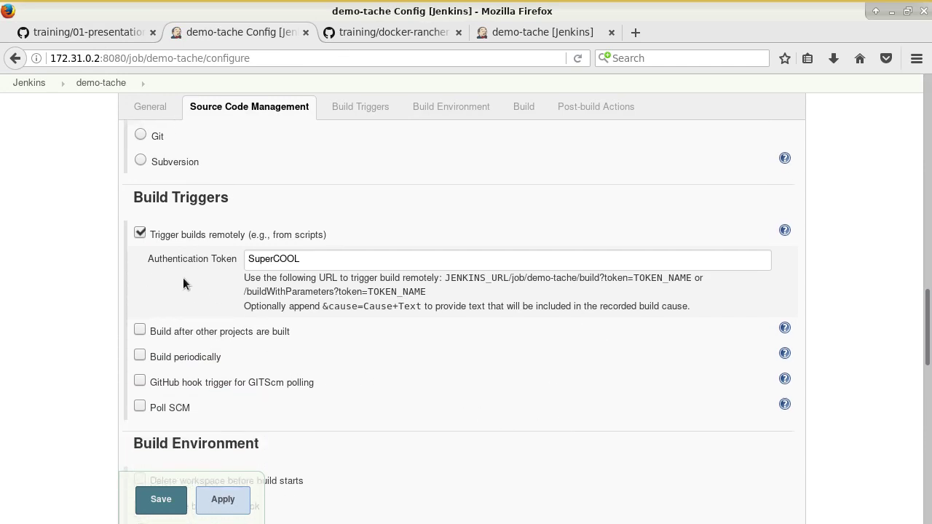
click(152, 236)
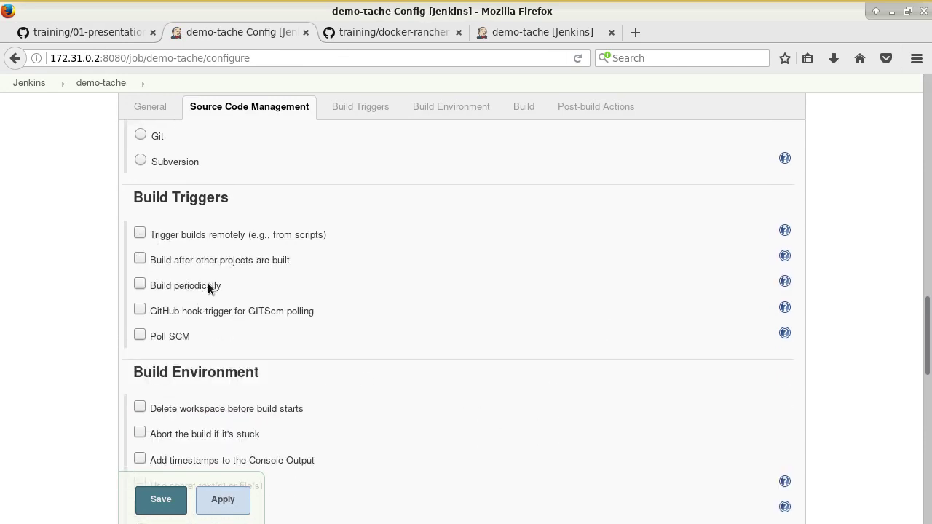
Step: Enable Build periodically and enter the cron schedule * */4 * * * using the syntax help
click(173, 290)
scroll(267, 327, down, 2)
click(271, 280)
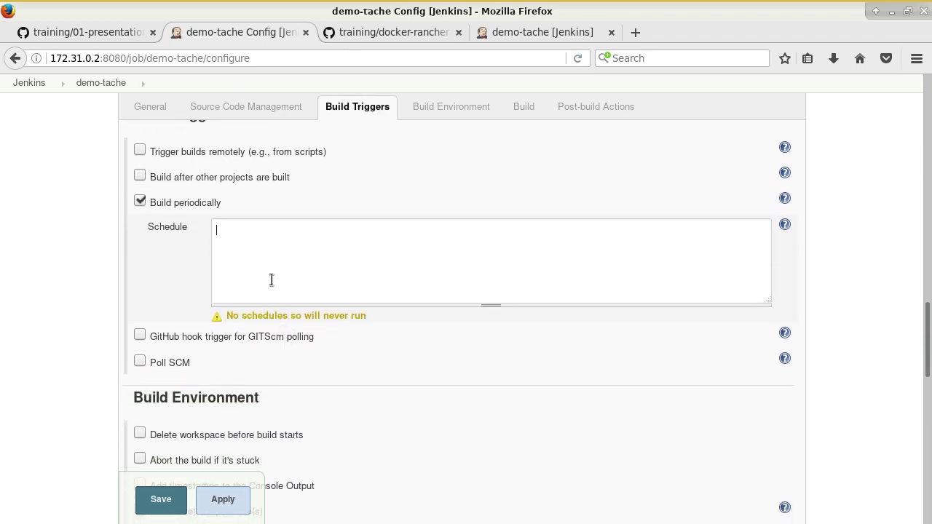
click(785, 225)
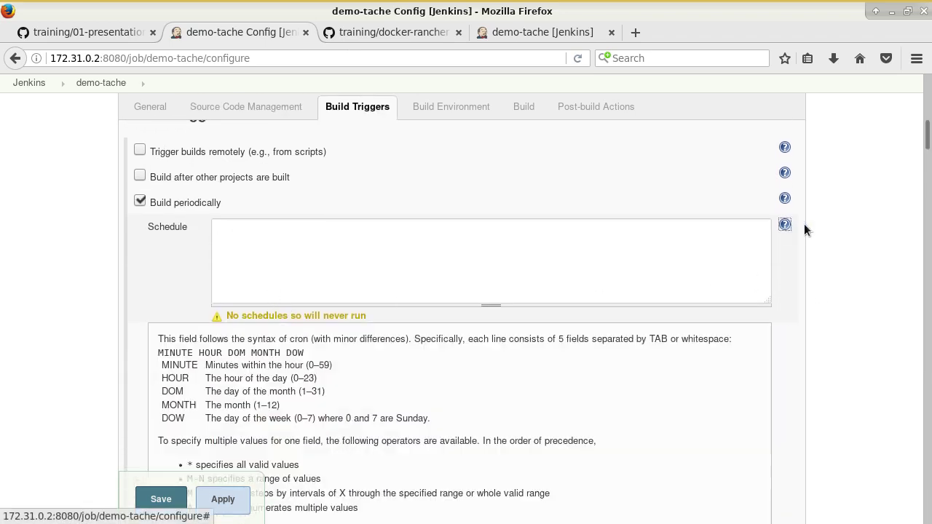
scroll(549, 314, down, 2)
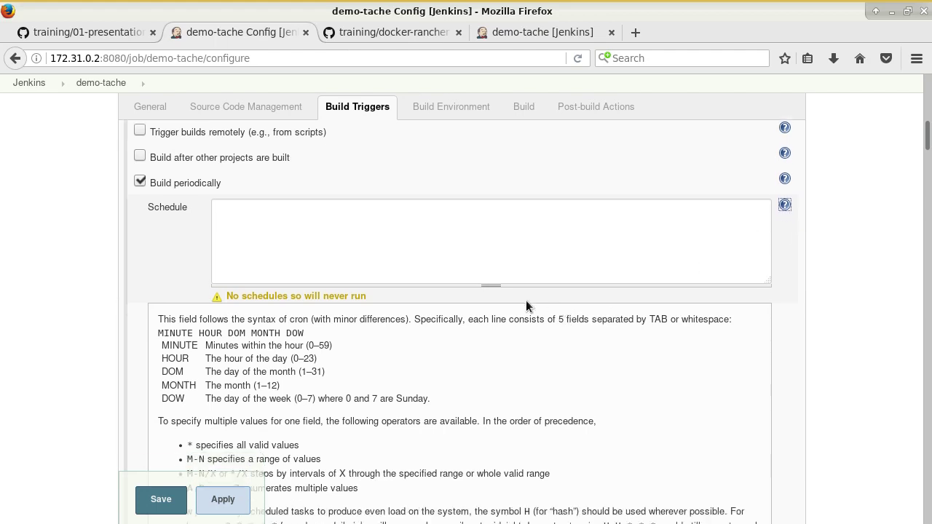
click(379, 187)
text(*)
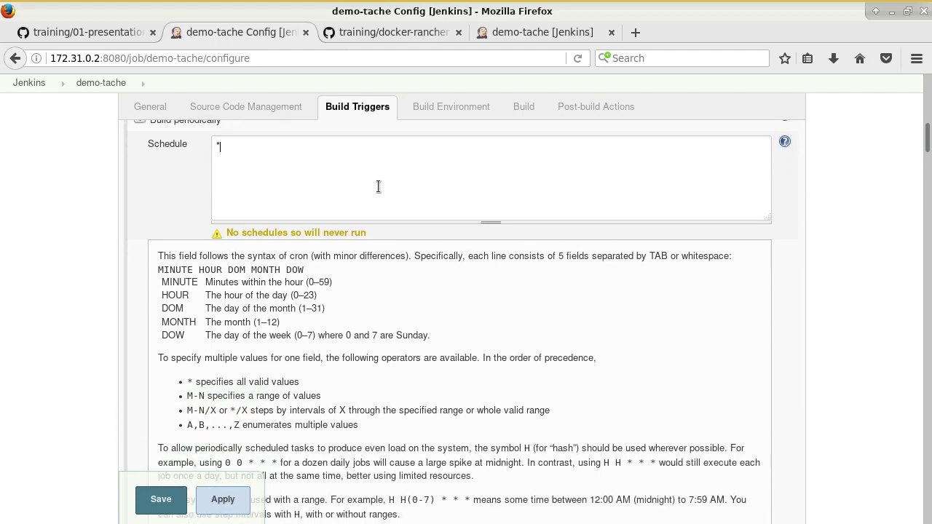
text(/4 *)
key(BackSpace)
key(BackSpace)
text(/4)
key(BackSpace)
text(4 * *  *)
Step: Check the Build Environment notes on GitHub, then turn Build periodically off again
click(97, 37)
scroll(316, 323, down, 6)
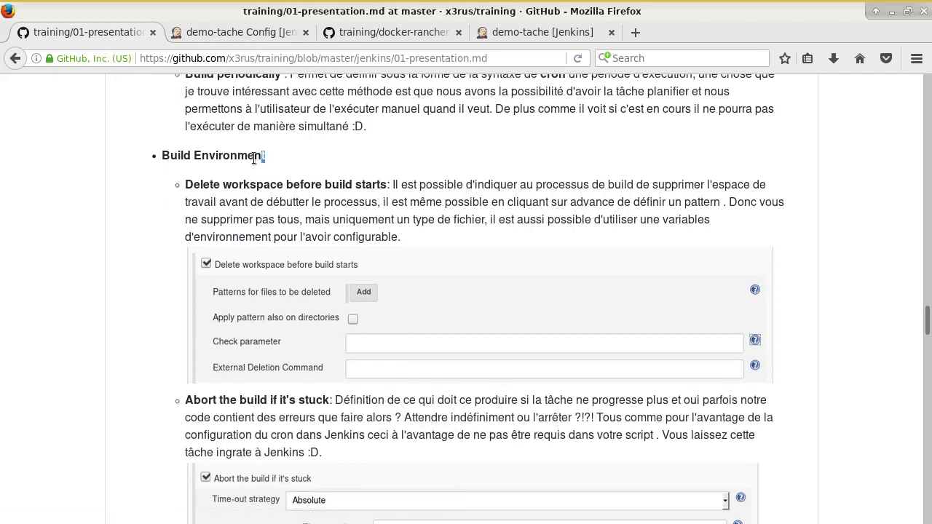
drag(267, 156, 162, 156)
click(213, 34)
scroll(225, 241, up, 3)
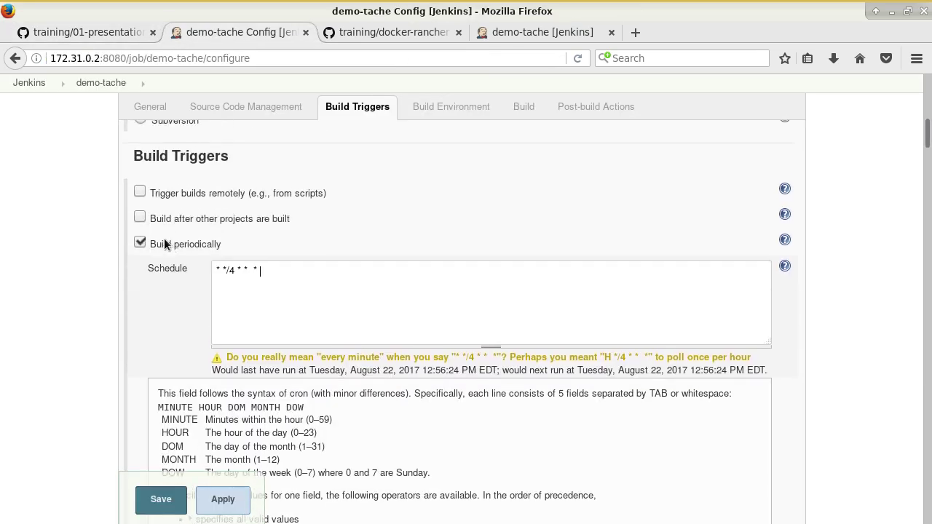
click(196, 244)
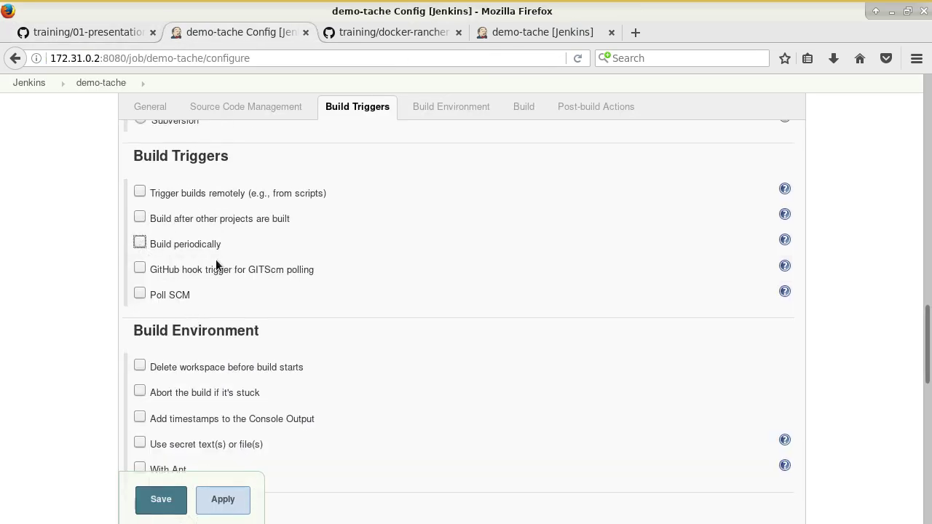
click(410, 109)
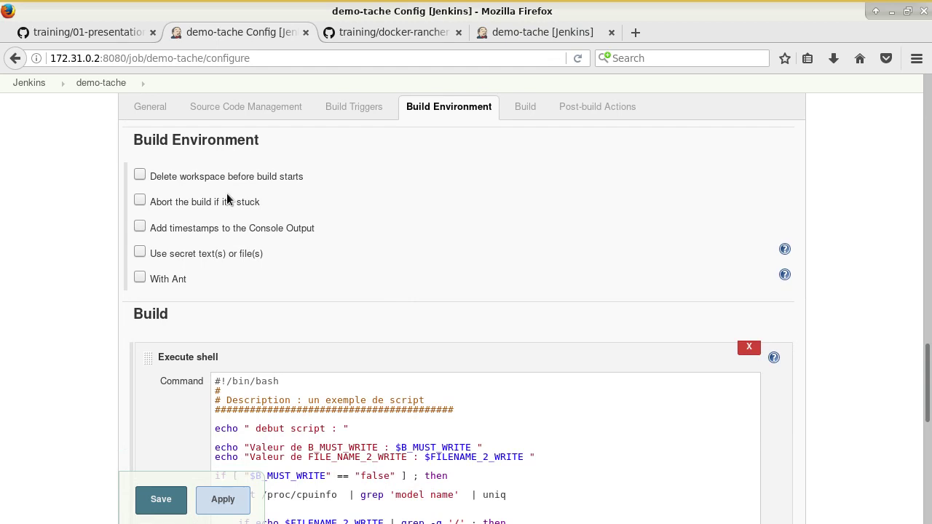
Step: Go to the Jenkins dashboard showing demo-tache with last success #10 and both executors idle
click(488, 35)
scroll(160, 202, down, 1)
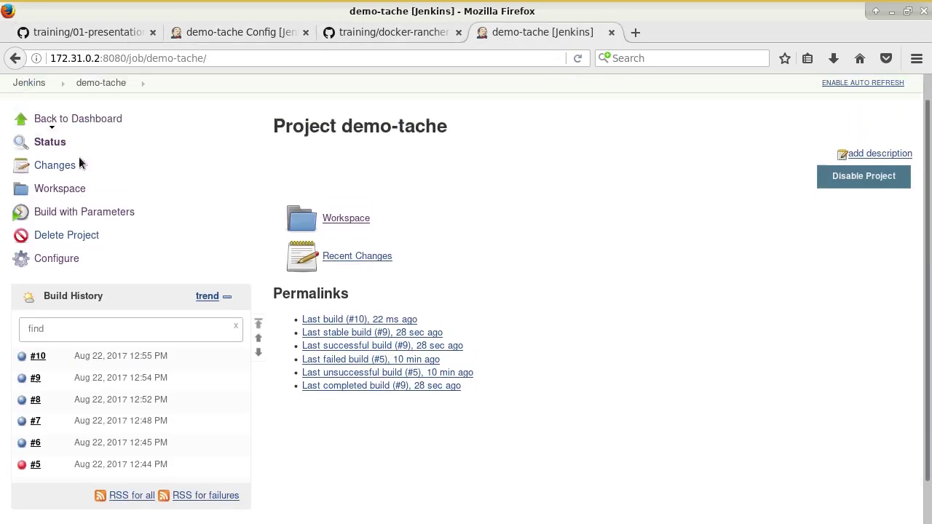
scroll(83, 169, up, 1)
click(72, 132)
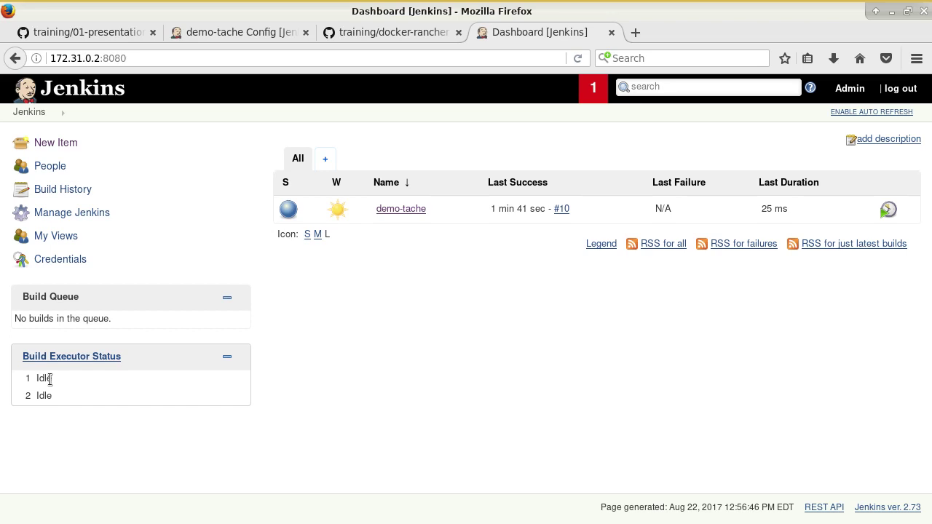
drag(51, 380, 22, 380)
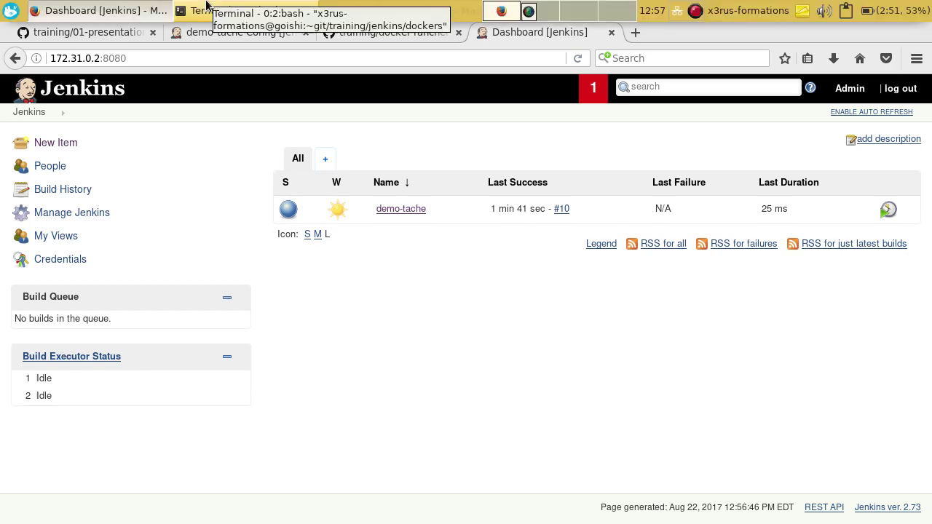
Step: Check 'Delete workspace before build starts' and reveal its Advanced file-pattern and deletion-command options
click(379, 33)
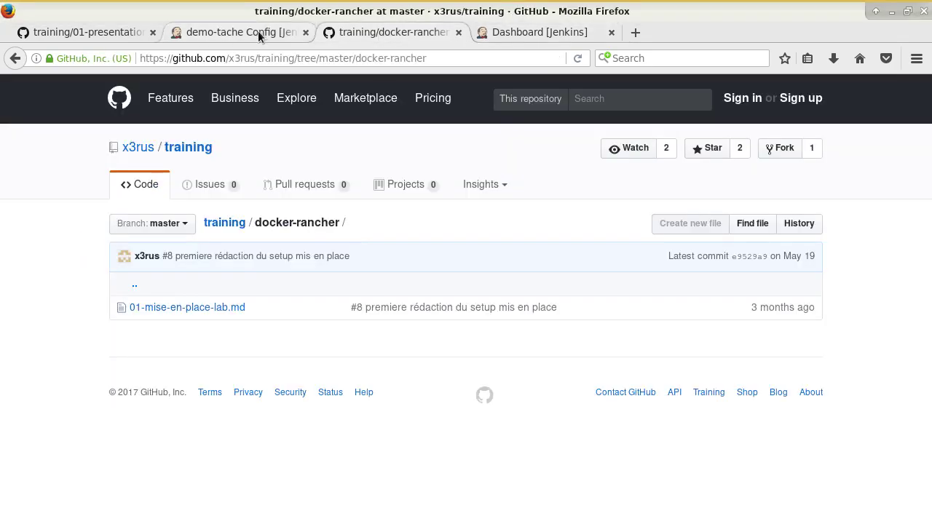
click(257, 31)
click(97, 33)
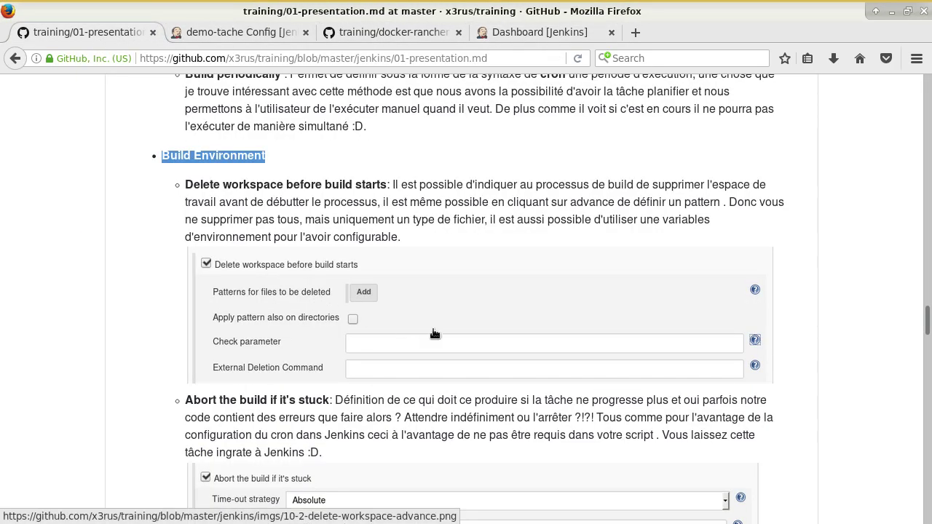
scroll(435, 328, down, 4)
scroll(460, 332, up, 6)
scroll(379, 342, down, 6)
scroll(381, 340, up, 3)
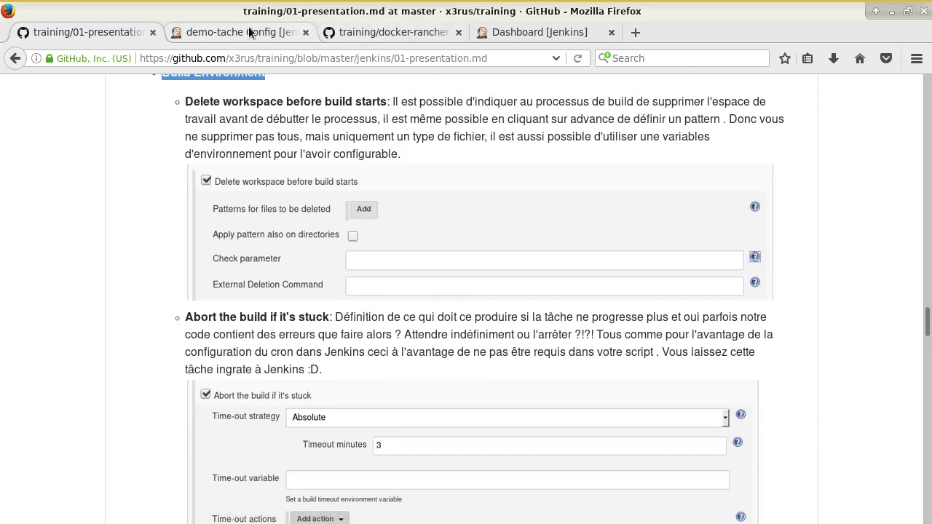
click(245, 32)
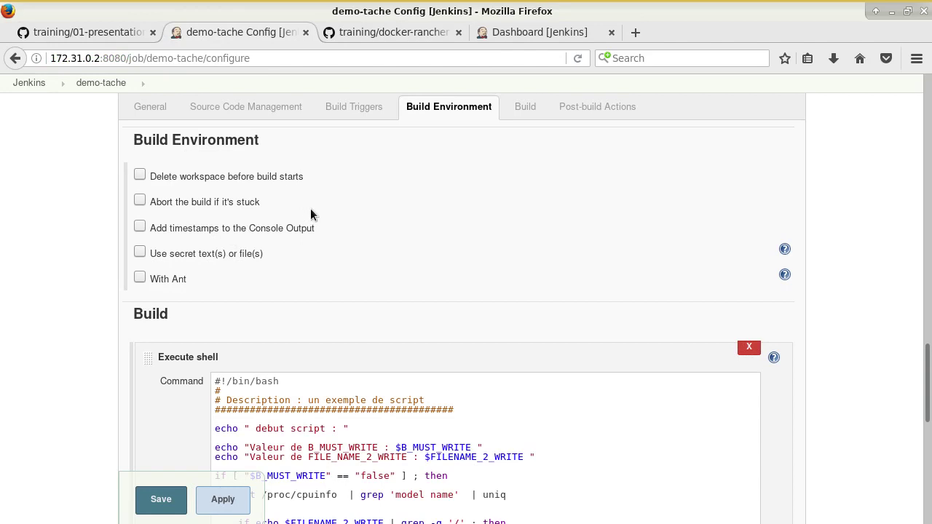
click(223, 177)
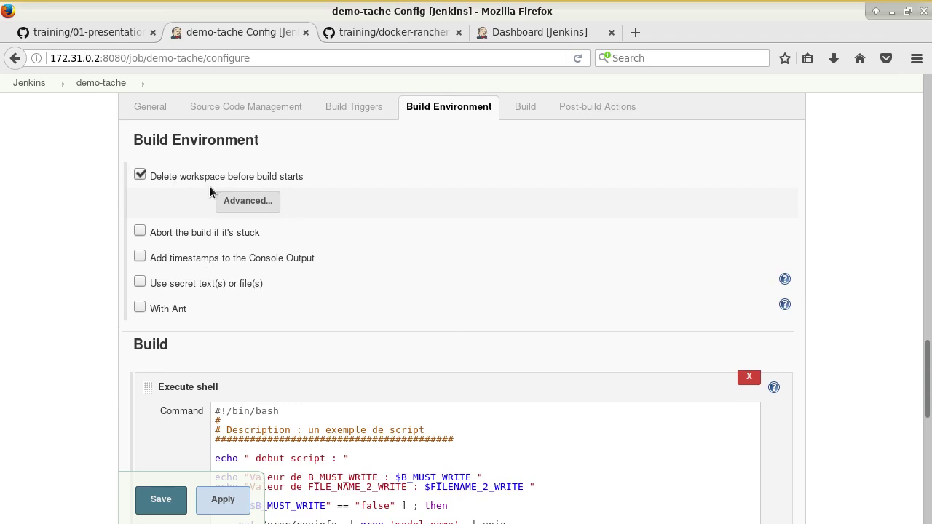
click(256, 207)
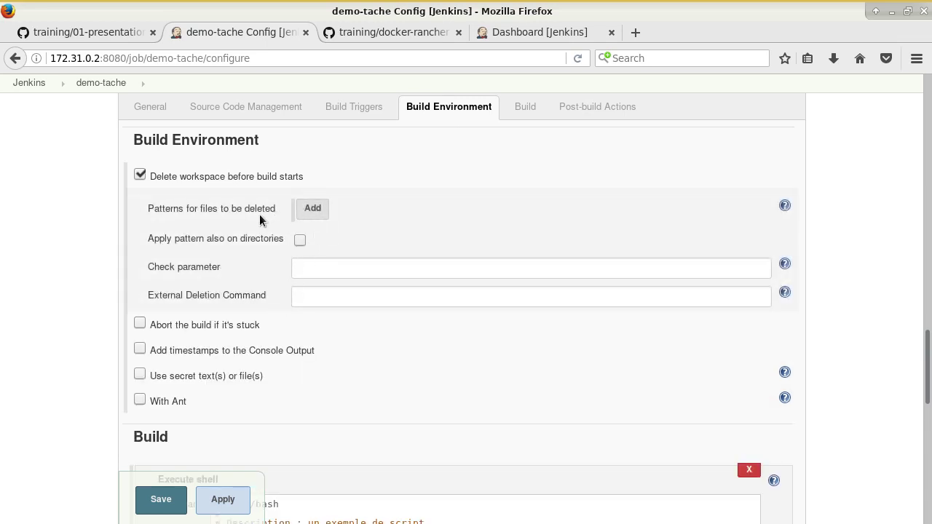
drag(228, 211, 268, 212)
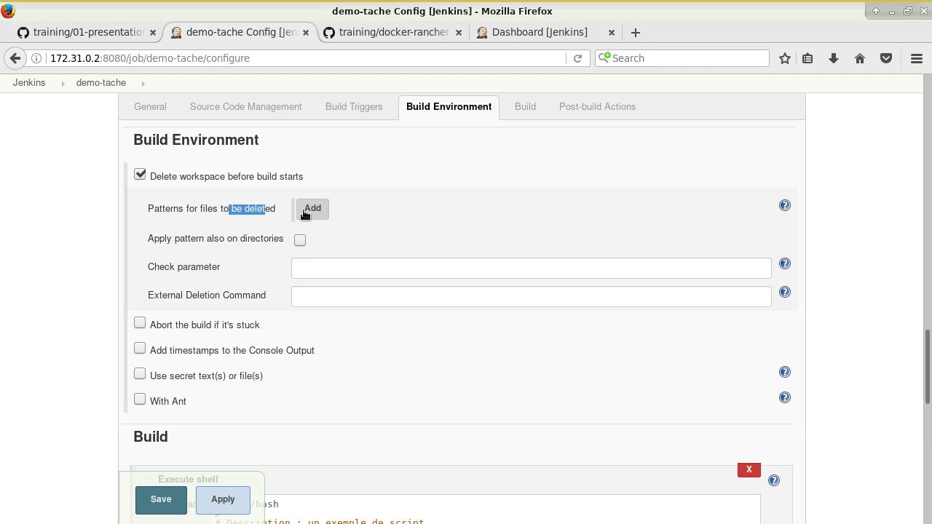
Step: Replace workspace deletion with aborting stuck builds using the Absolute time-out, then revisit the GitHub notes
click(197, 175)
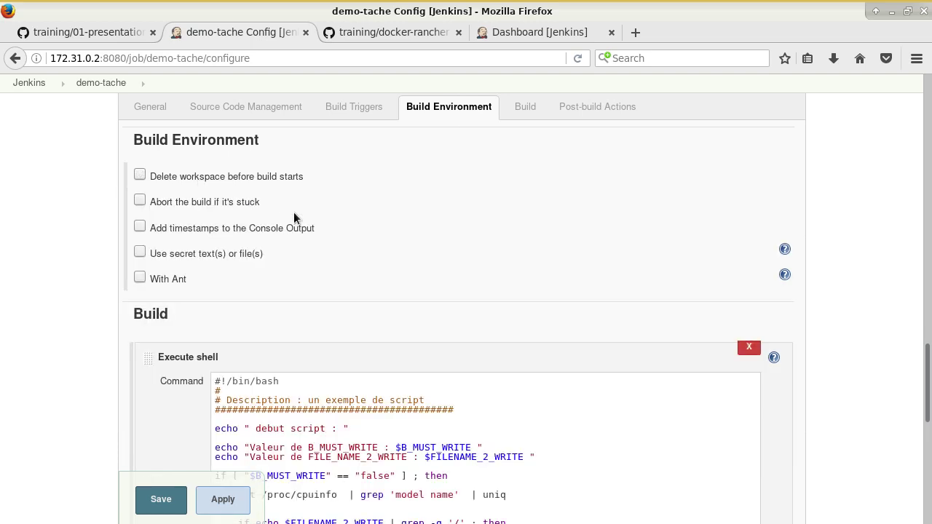
click(245, 204)
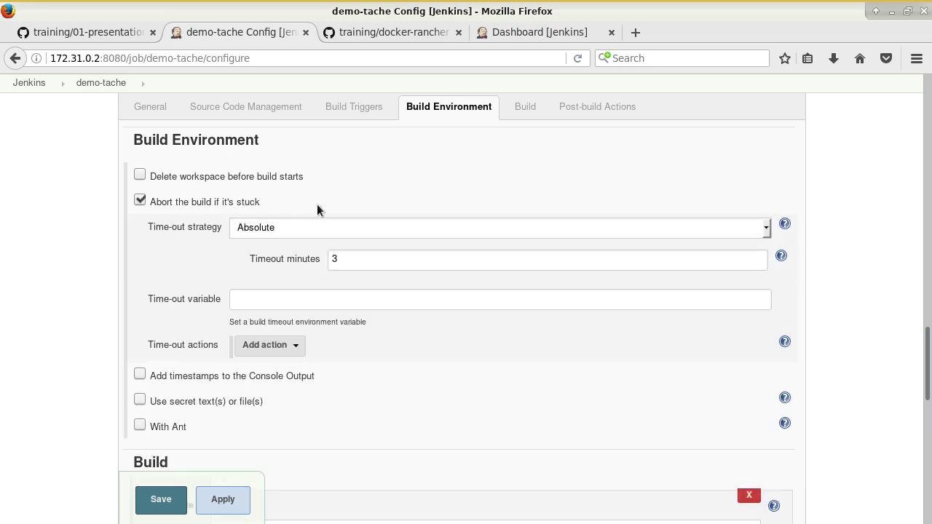
click(354, 233)
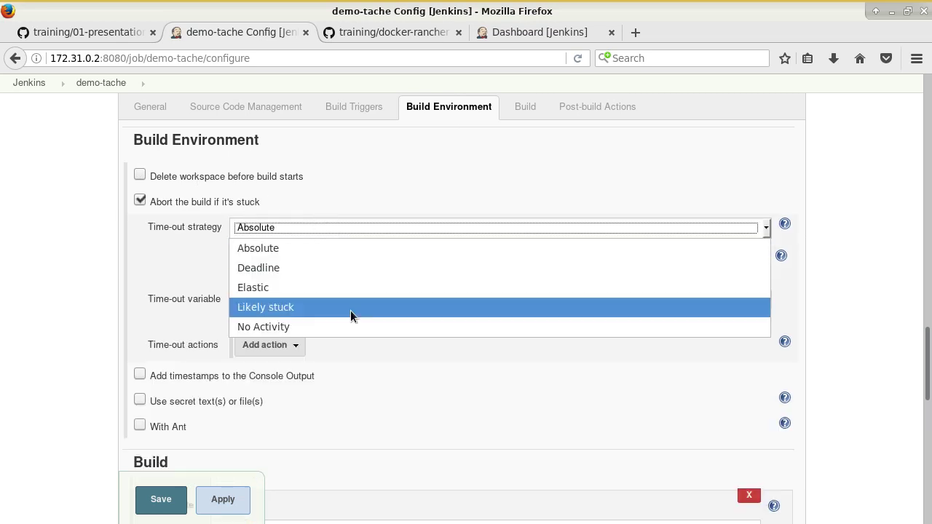
click(340, 219)
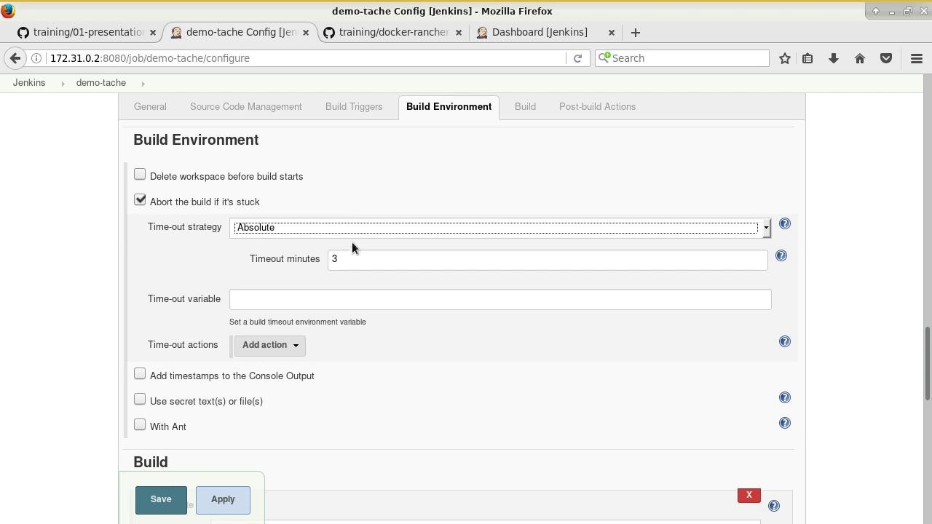
click(527, 29)
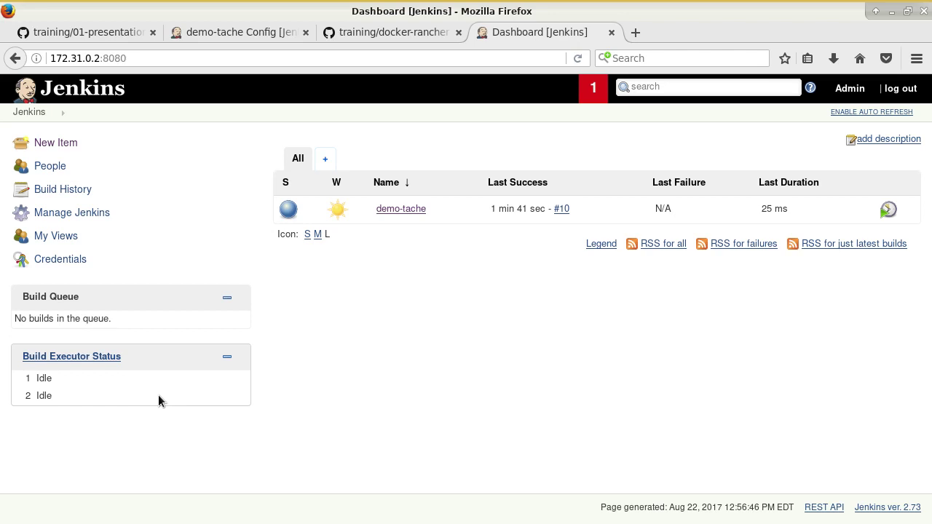
click(65, 32)
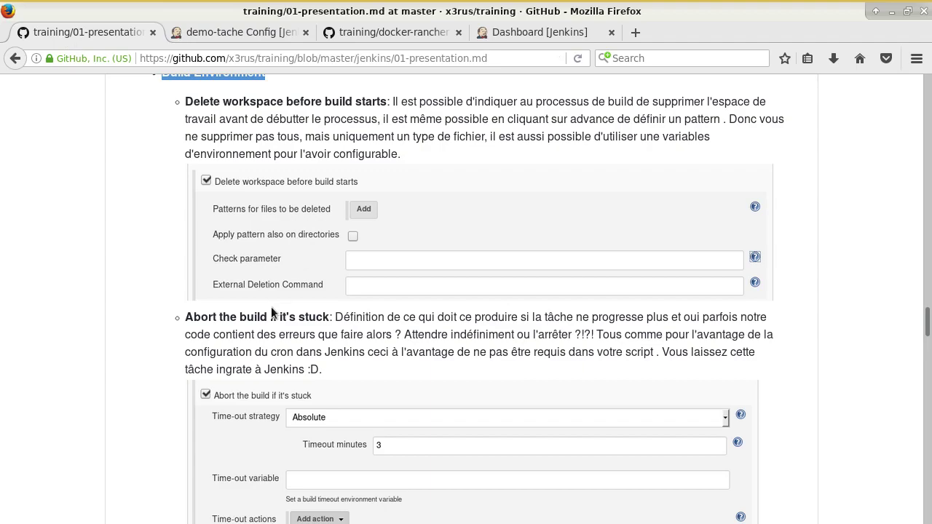
scroll(272, 312, down, 10)
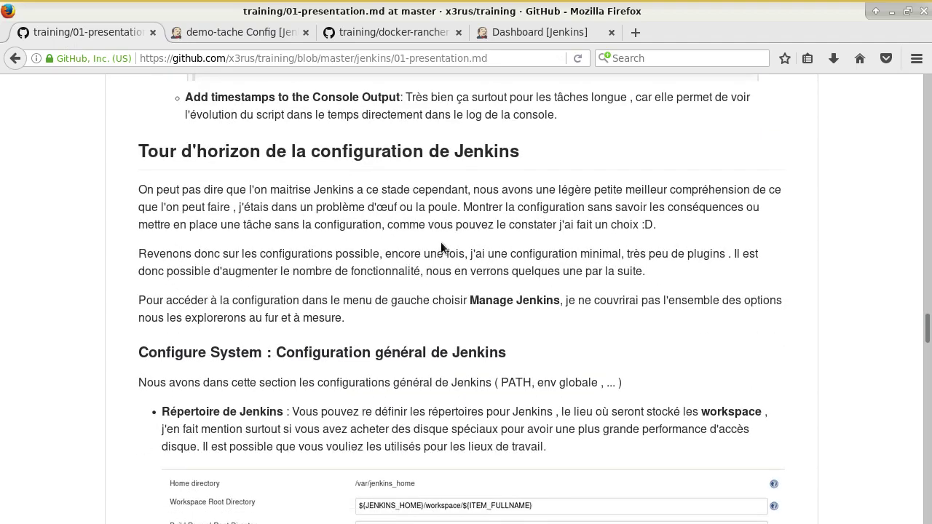